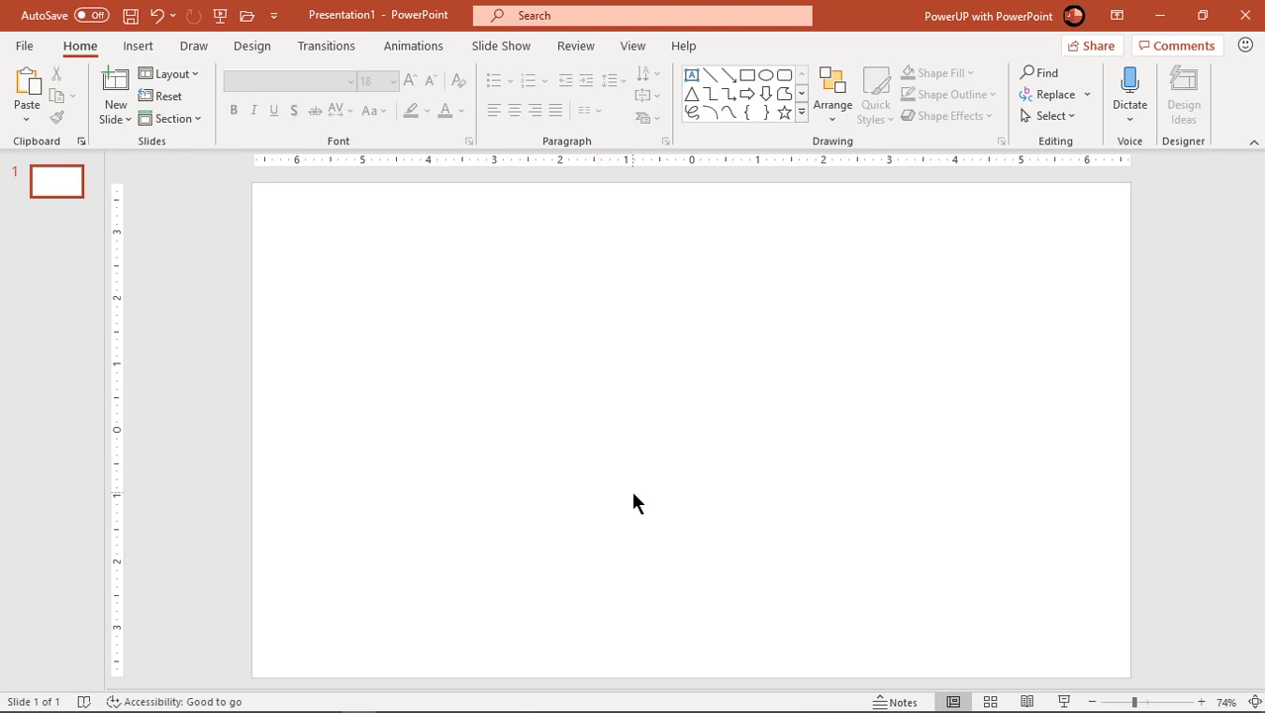
- Turn on the slide guides and give the slide a light grey solid-fill background
left_click(633, 46)
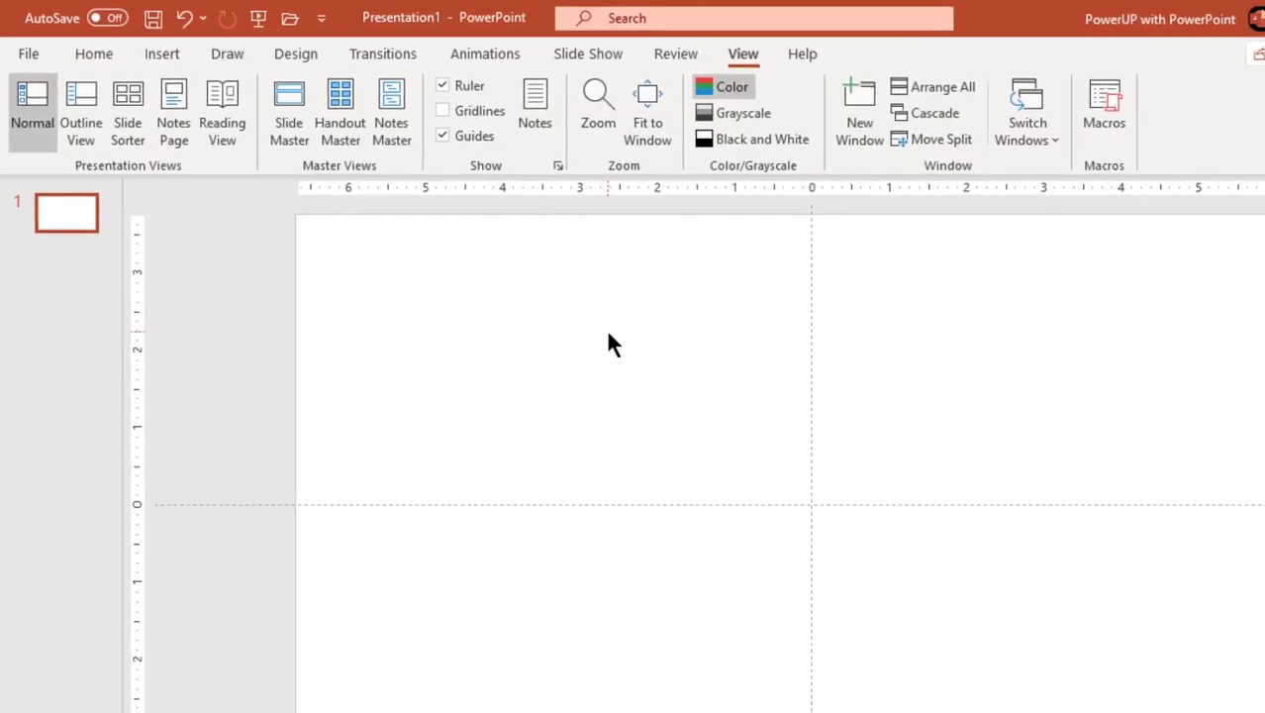
right_click(632, 346)
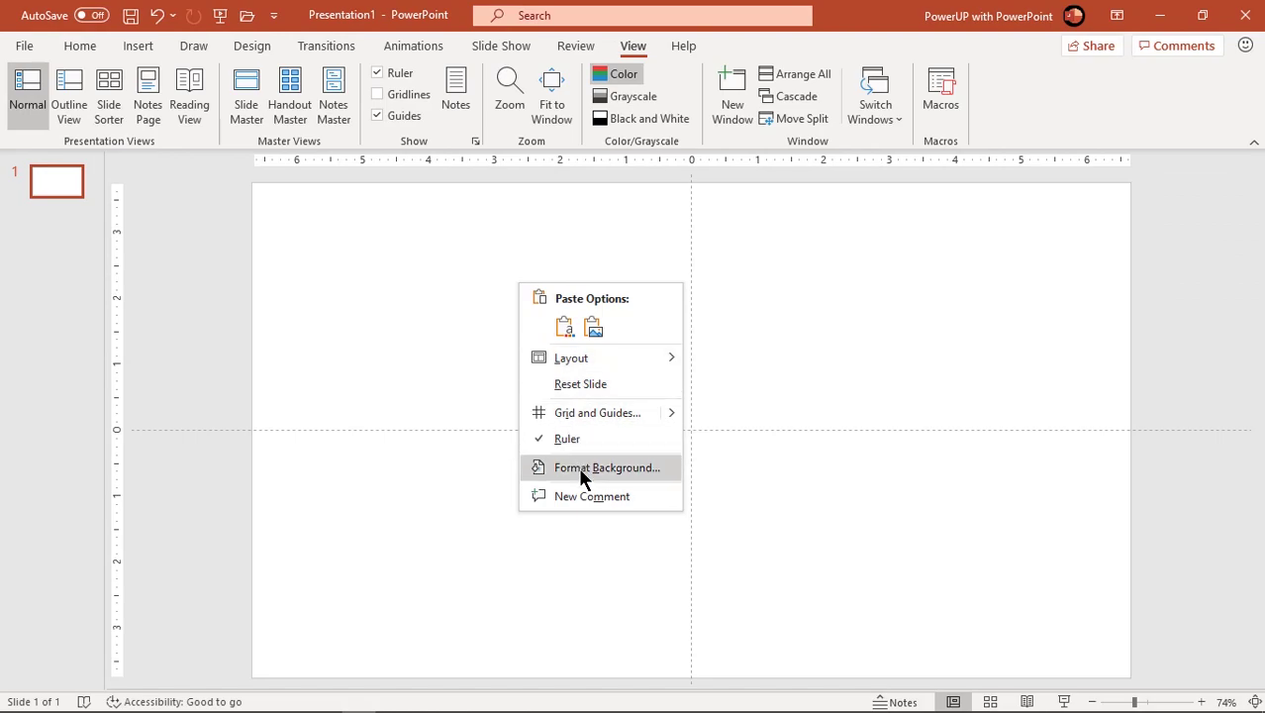
left_click(580, 471)
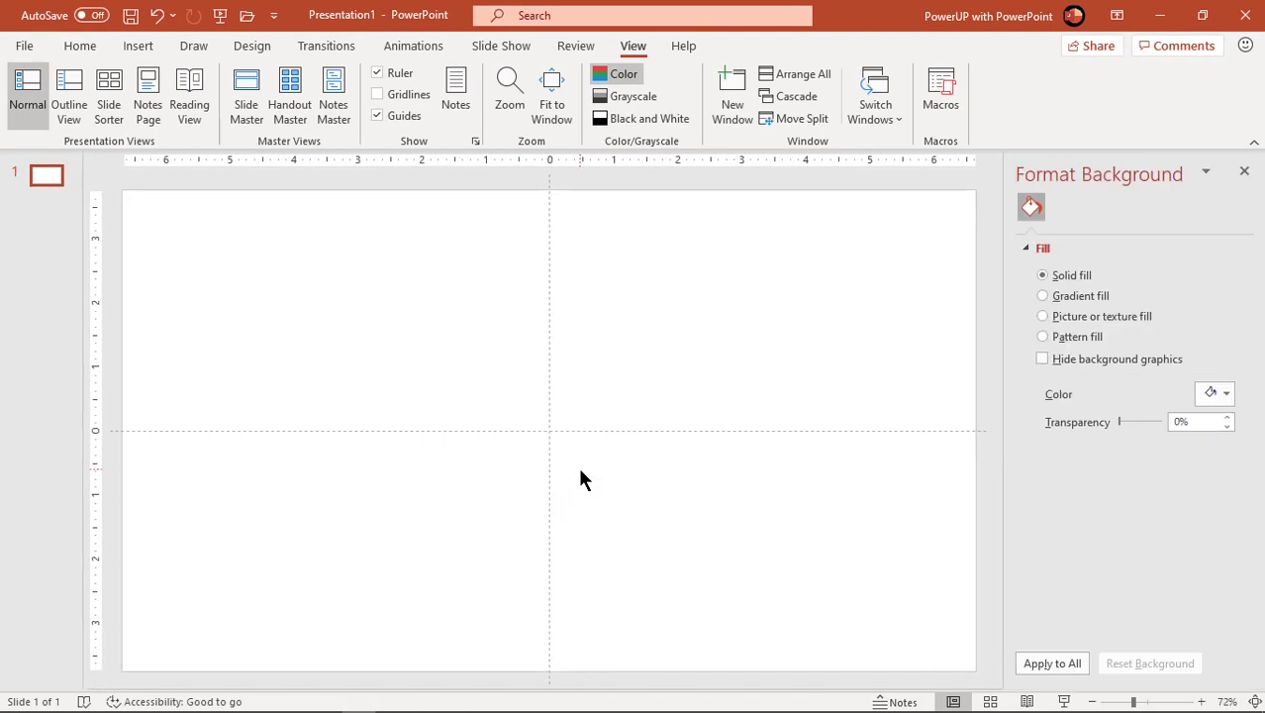
left_click(1228, 395)
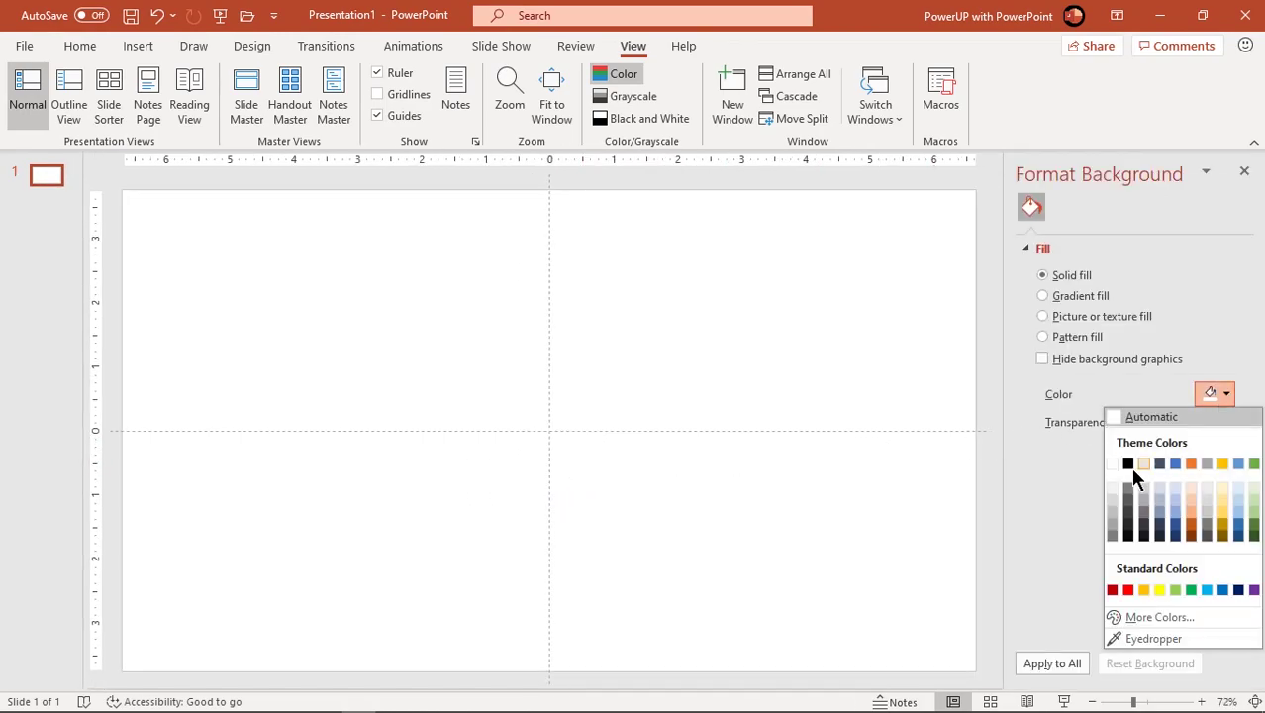
left_click(1110, 488)
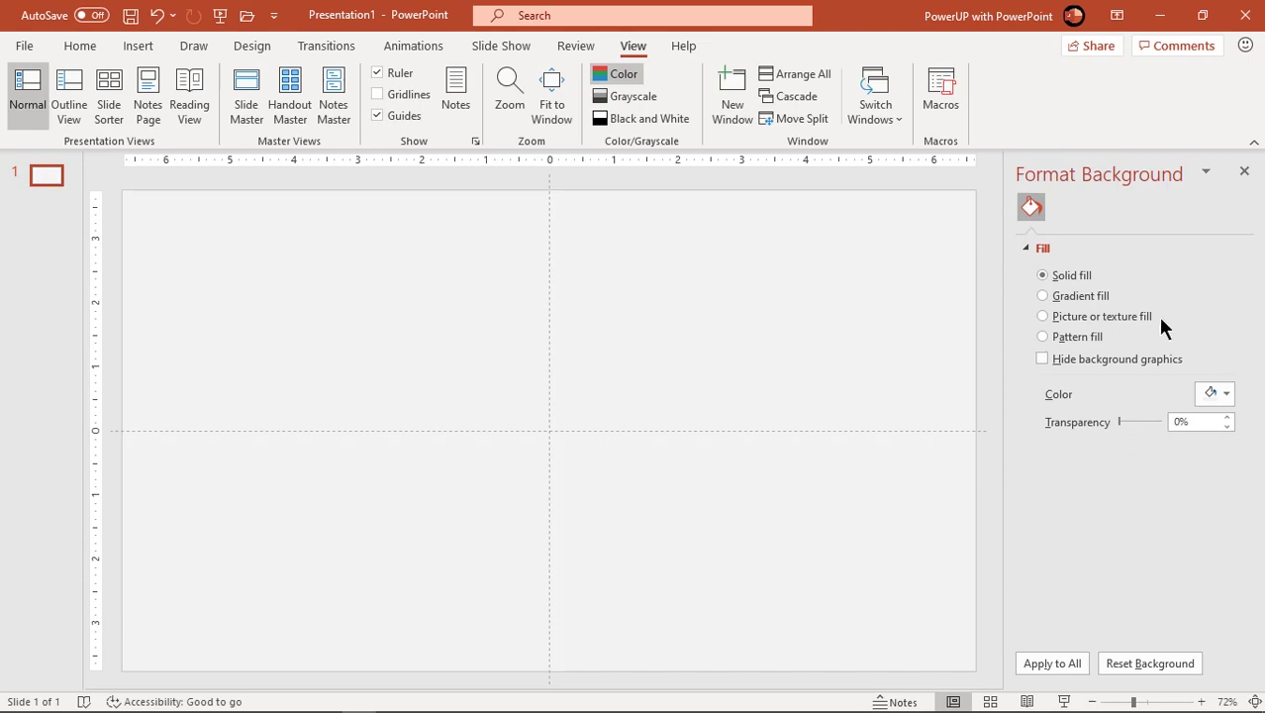
left_click(1245, 172)
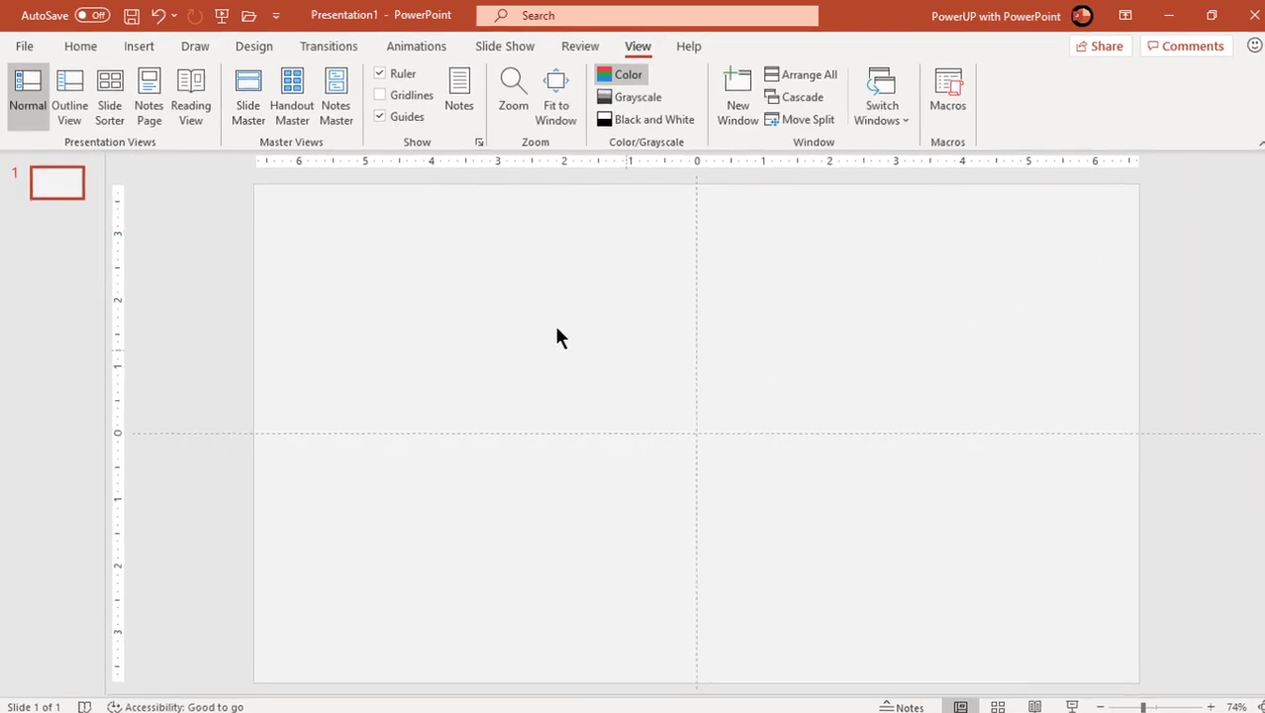
- Insert the Logo picture from this device and position it just above the slide centre
left_click(139, 46)
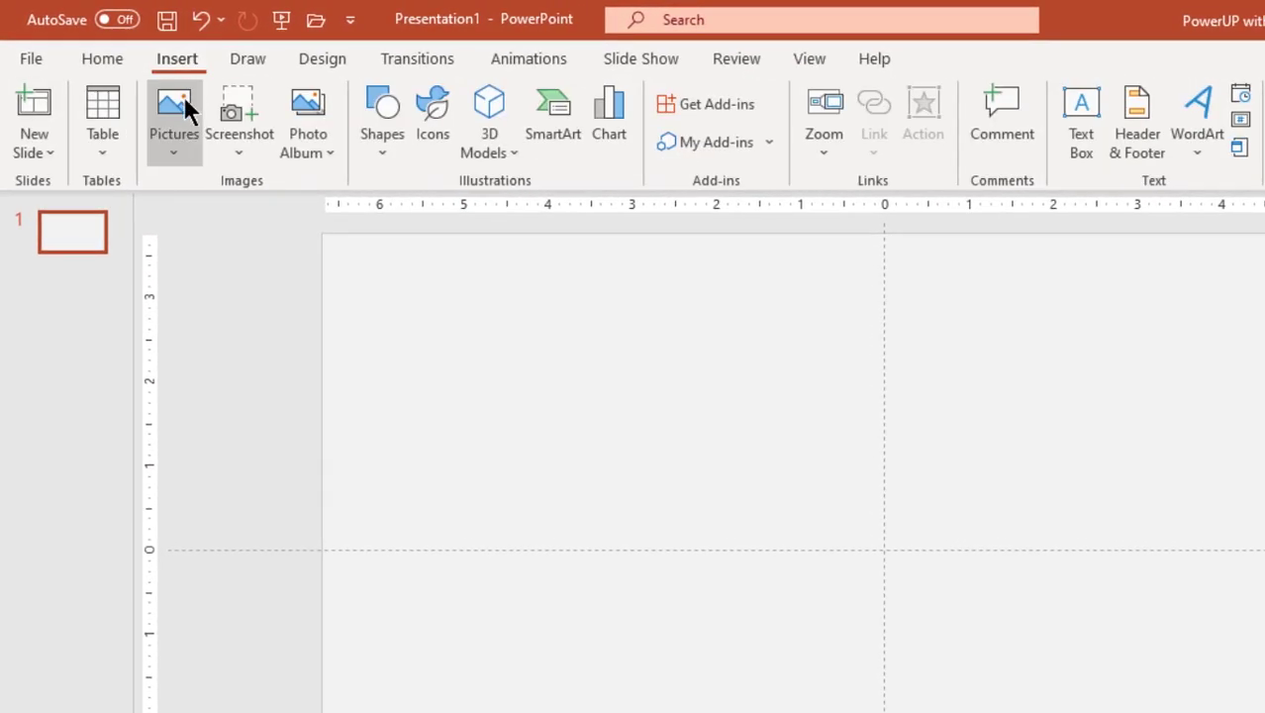
left_click(166, 158)
left_click(211, 226)
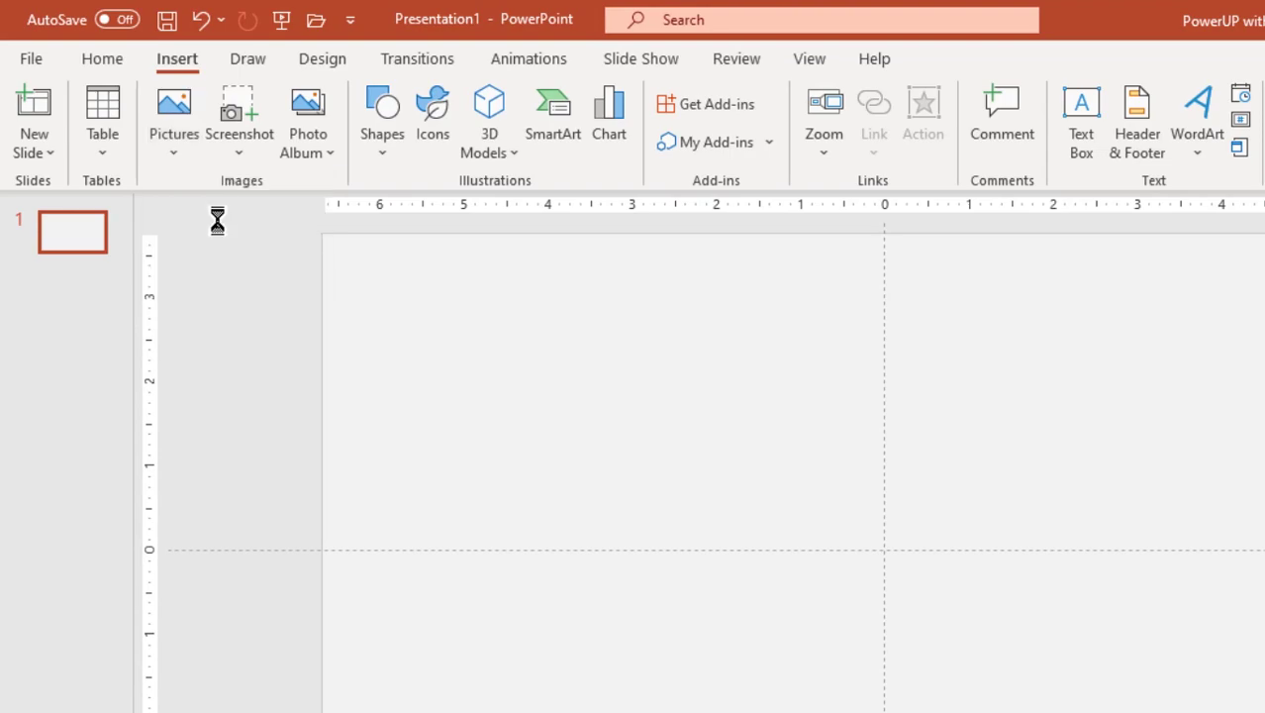
double_click(439, 248)
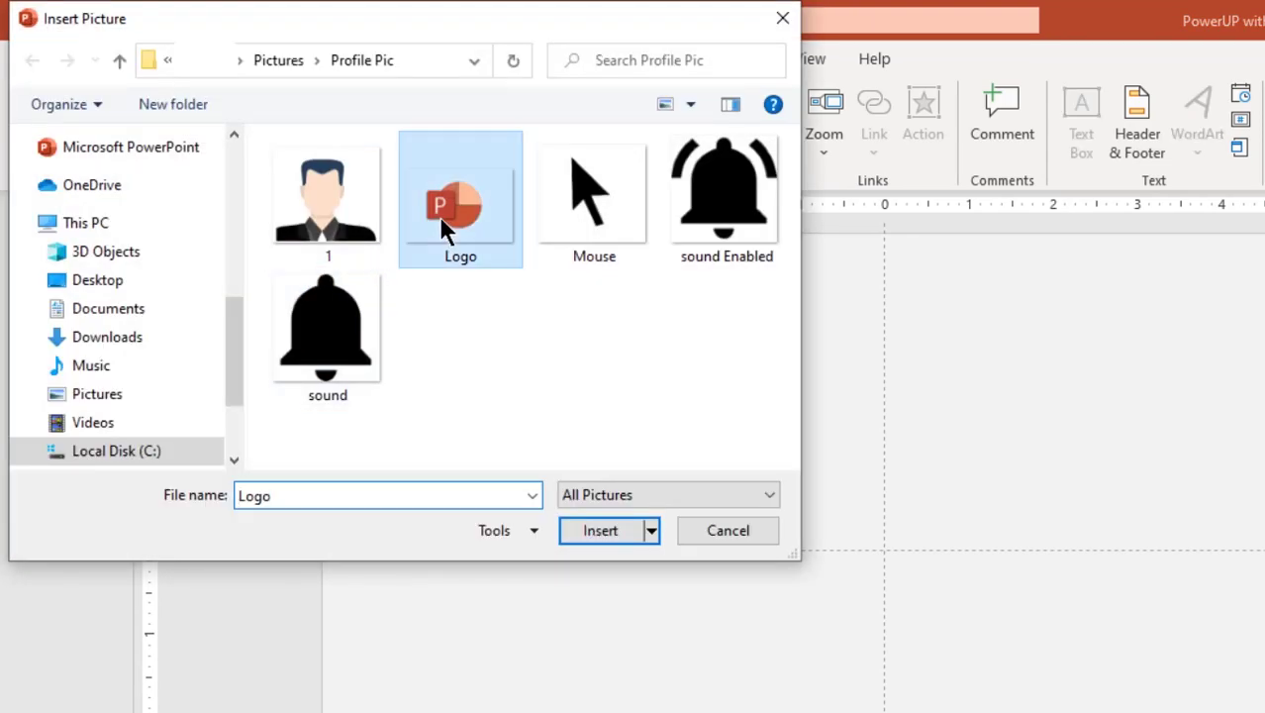
left_click_drag(890, 552, 889, 472)
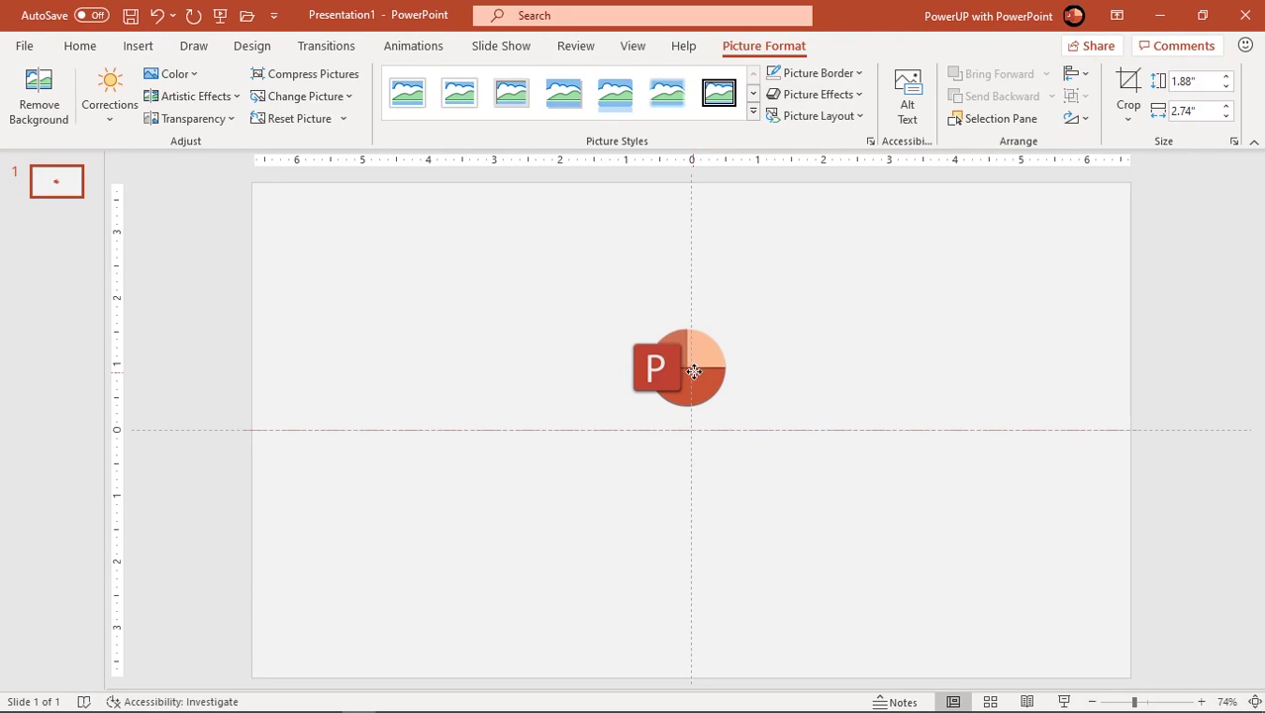
left_click_drag(695, 368, 694, 380)
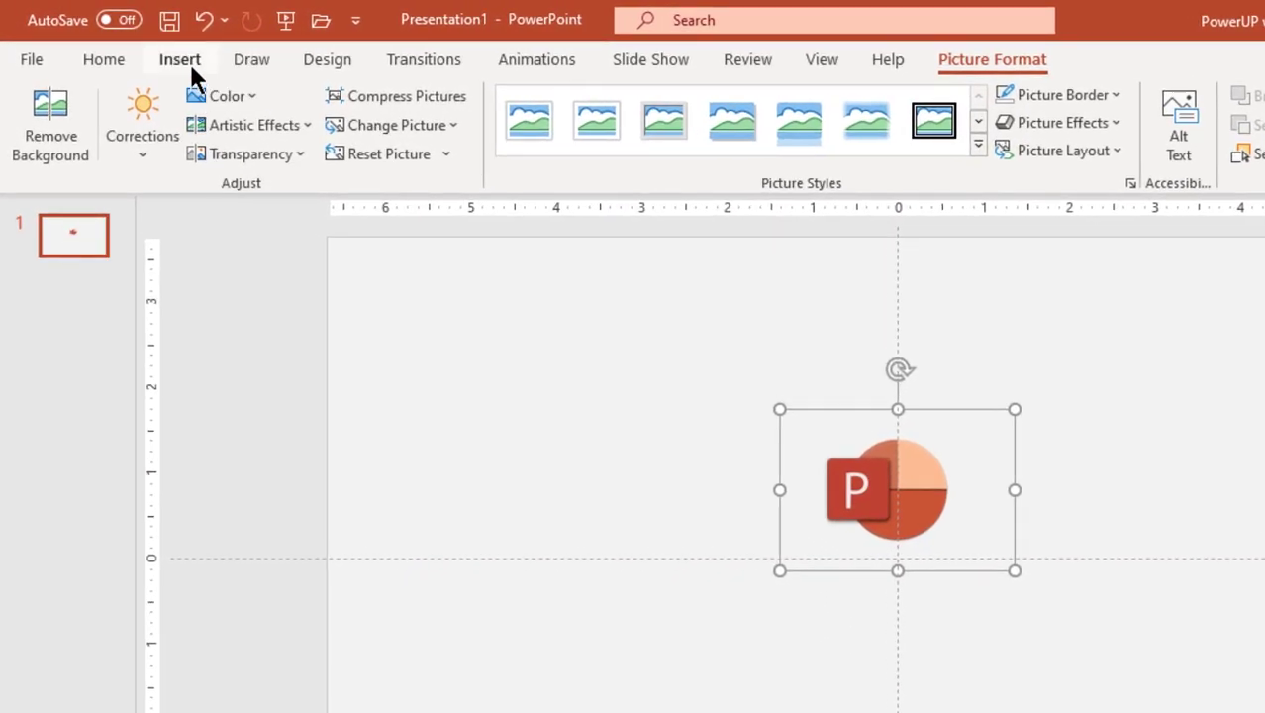
left_click(139, 49)
- Draw a text box below the logo and type the 'PowerUP with' title text
left_click(396, 158)
left_click(377, 215)
left_click_drag(642, 559, 1196, 692)
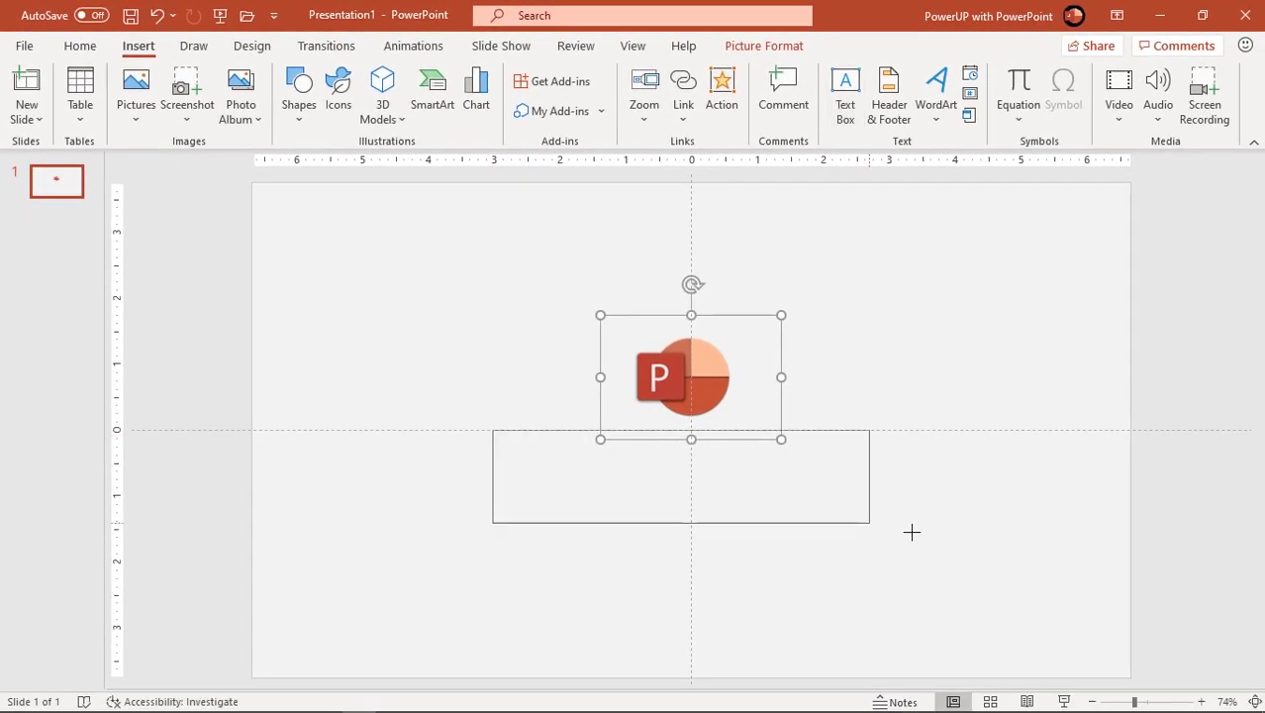
left_click_drag(921, 533, 921, 532)
type("PowerUP with PowerPoint")
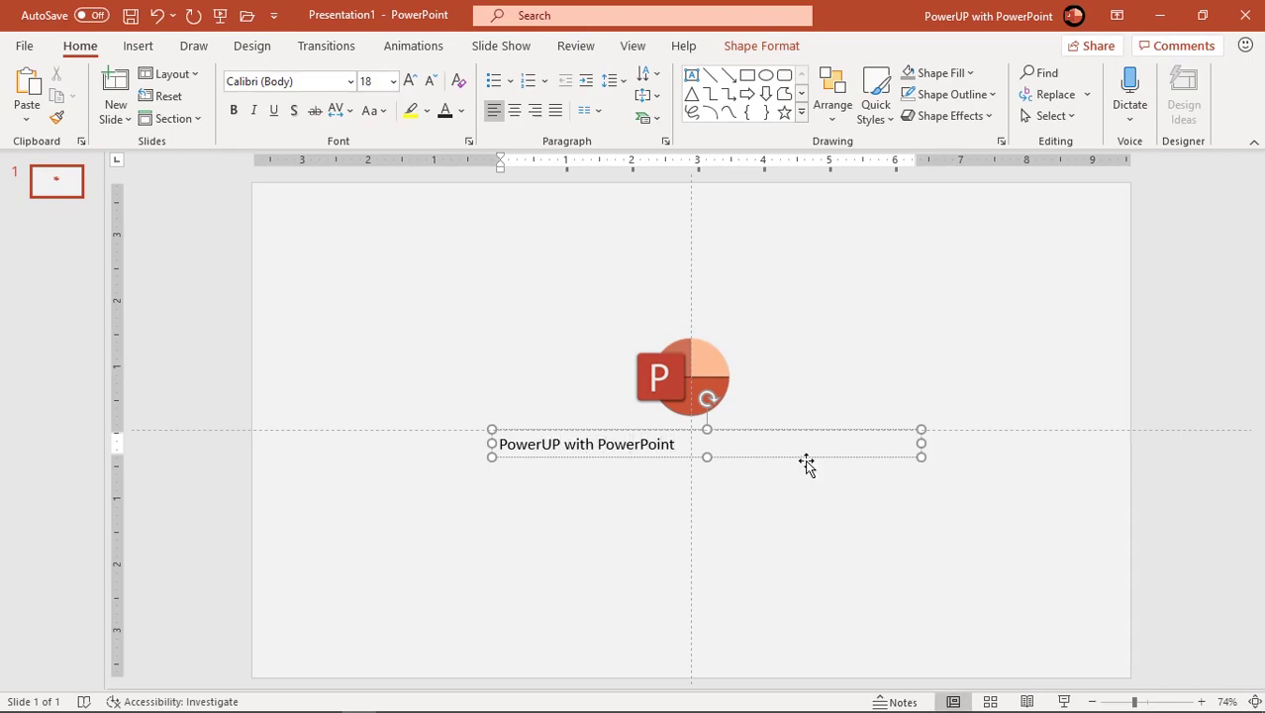
left_click_drag(807, 460, 797, 458)
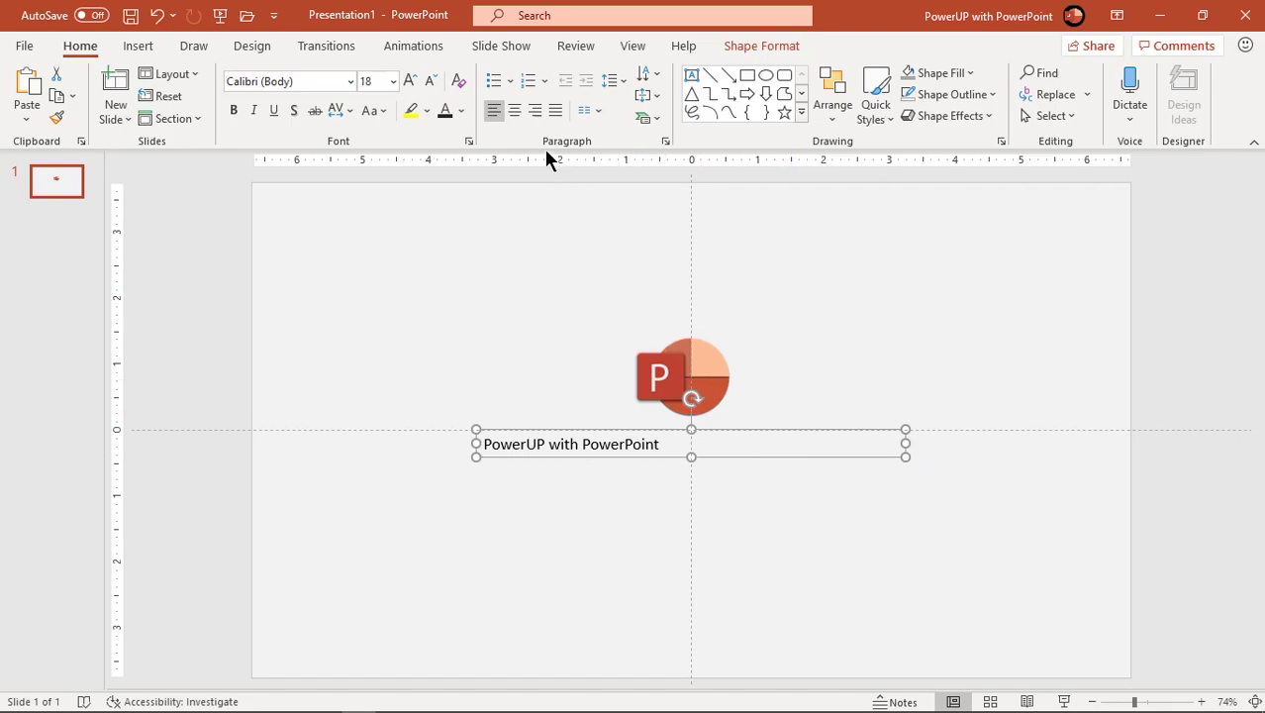
- Format the title as centred, Knewave, 36 pt, dark grey, and realign the logo above it
left_click(514, 109)
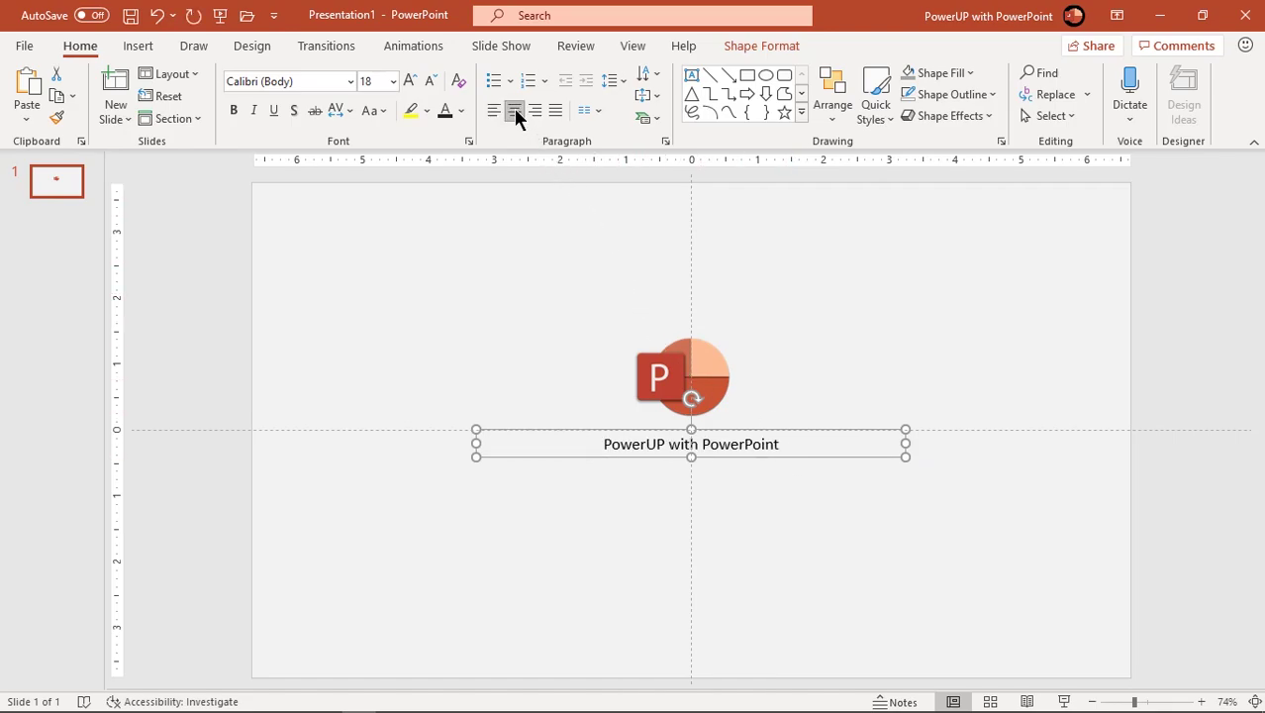
left_click(352, 81)
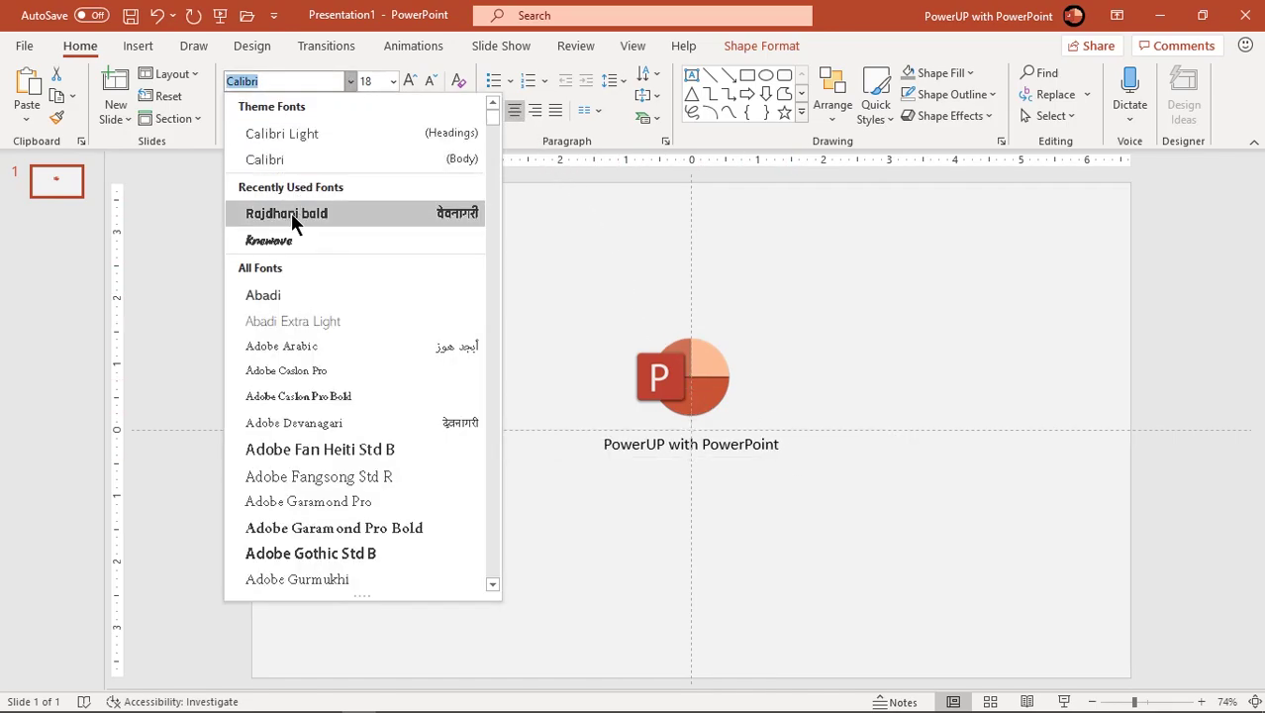
left_click(278, 240)
left_click(404, 80)
left_click(406, 79)
left_click(406, 80)
left_click(406, 79)
left_click(406, 79)
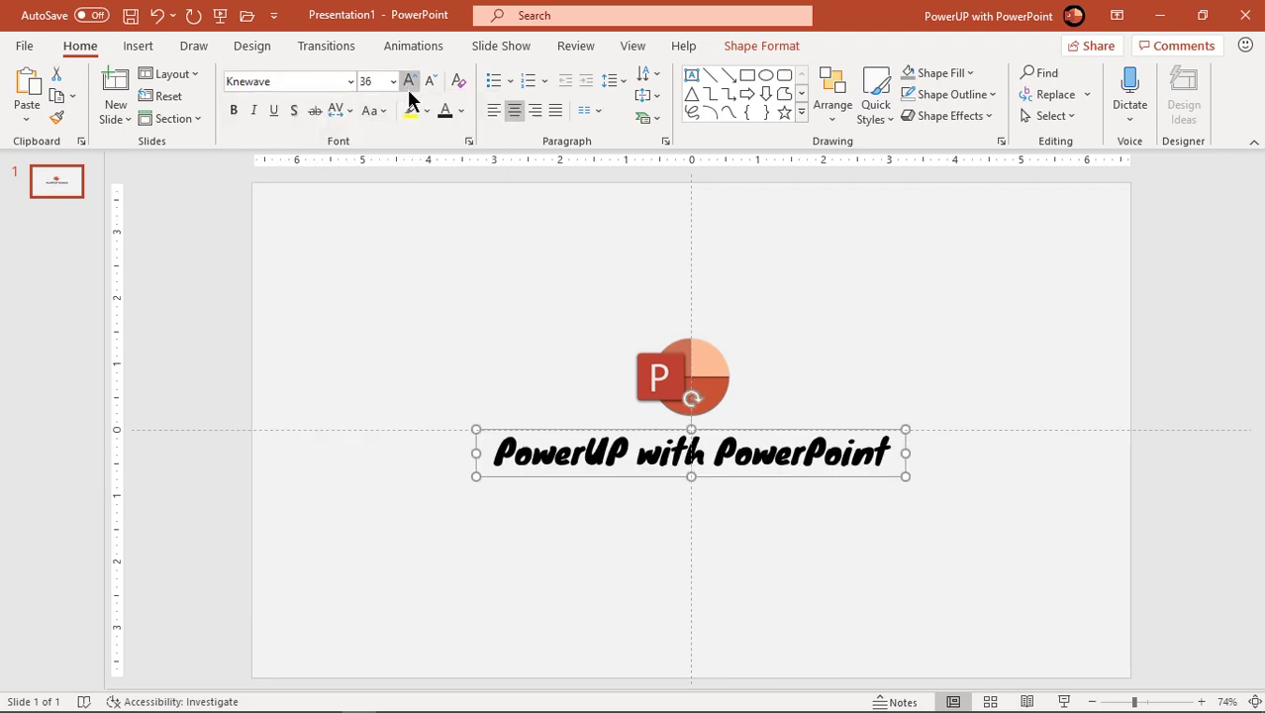
left_click(461, 110)
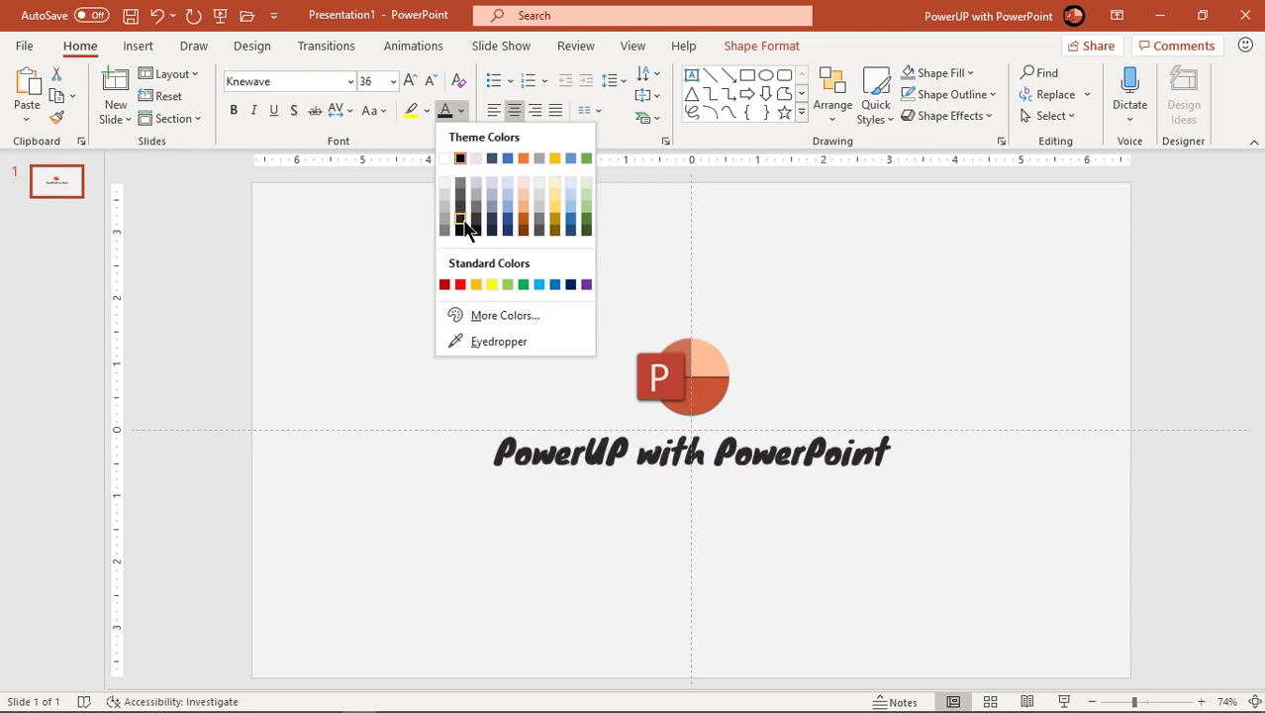
left_click(462, 222)
left_click_drag(749, 482, 749, 490)
left_click_drag(692, 369, 693, 382)
- Show the Animation Pane and give the logo a Fly In entrance From Top
left_click(846, 354)
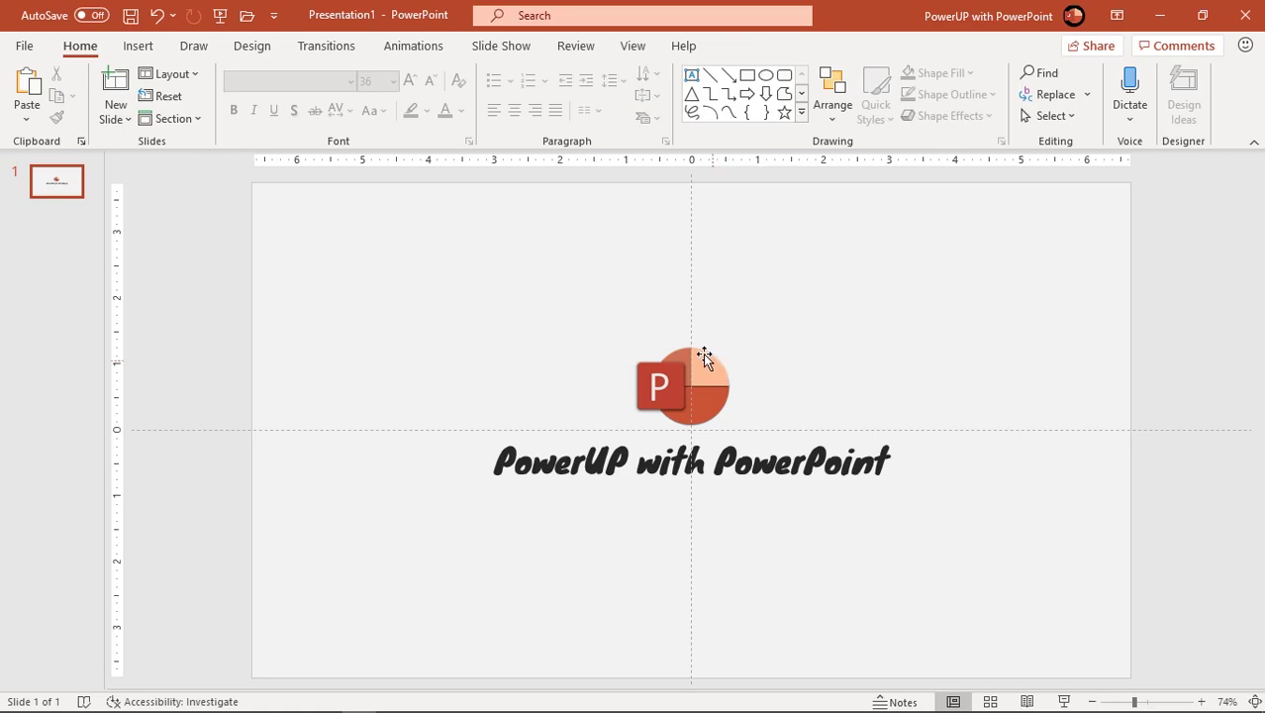
left_click(413, 46)
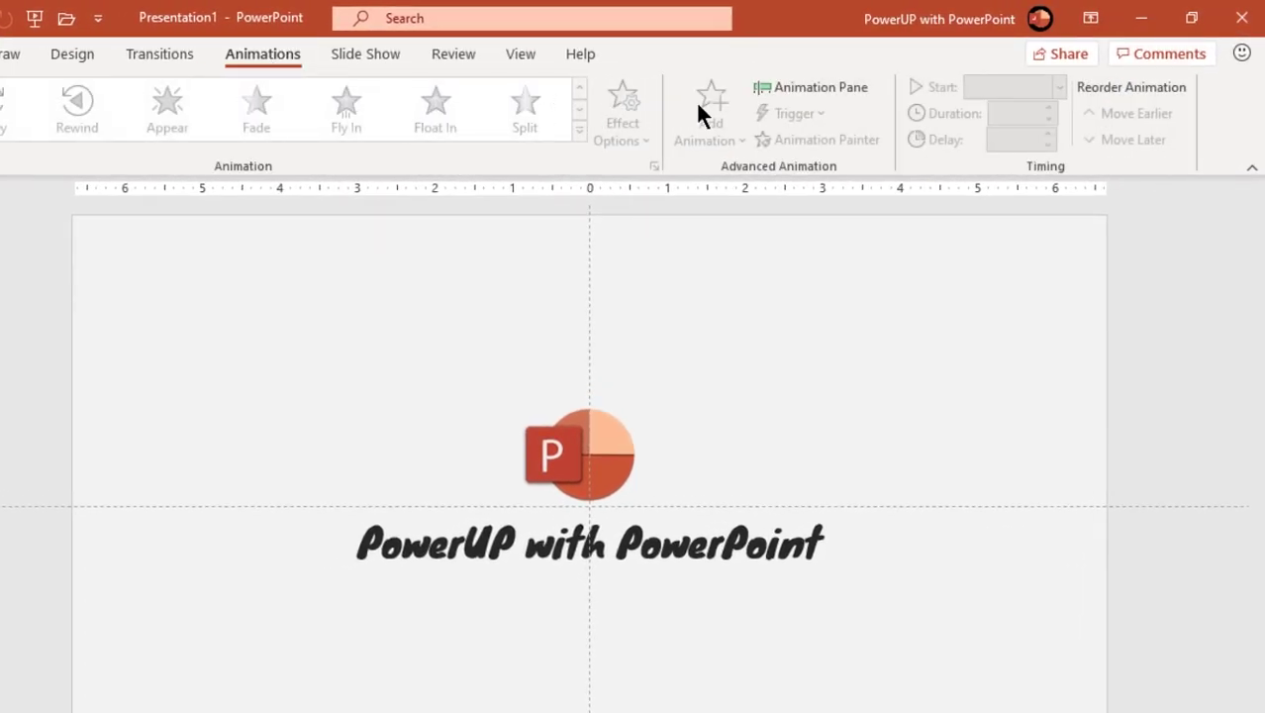
left_click(785, 89)
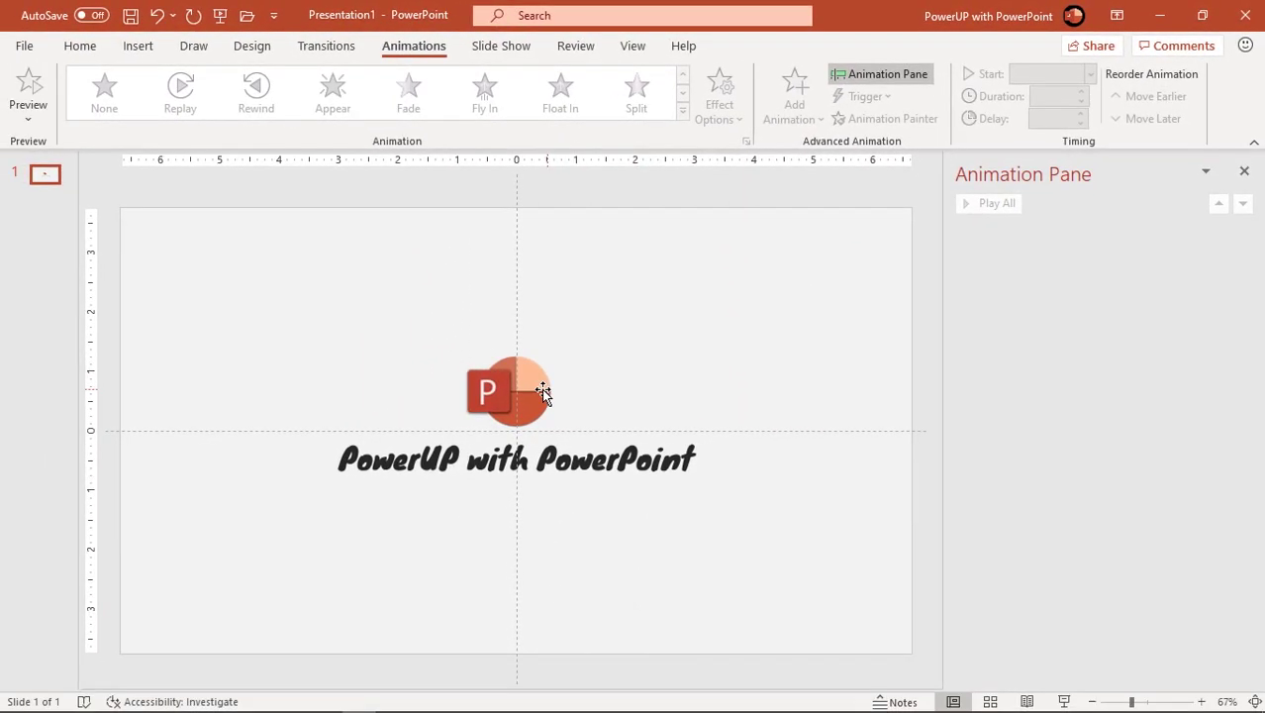
left_click(541, 388)
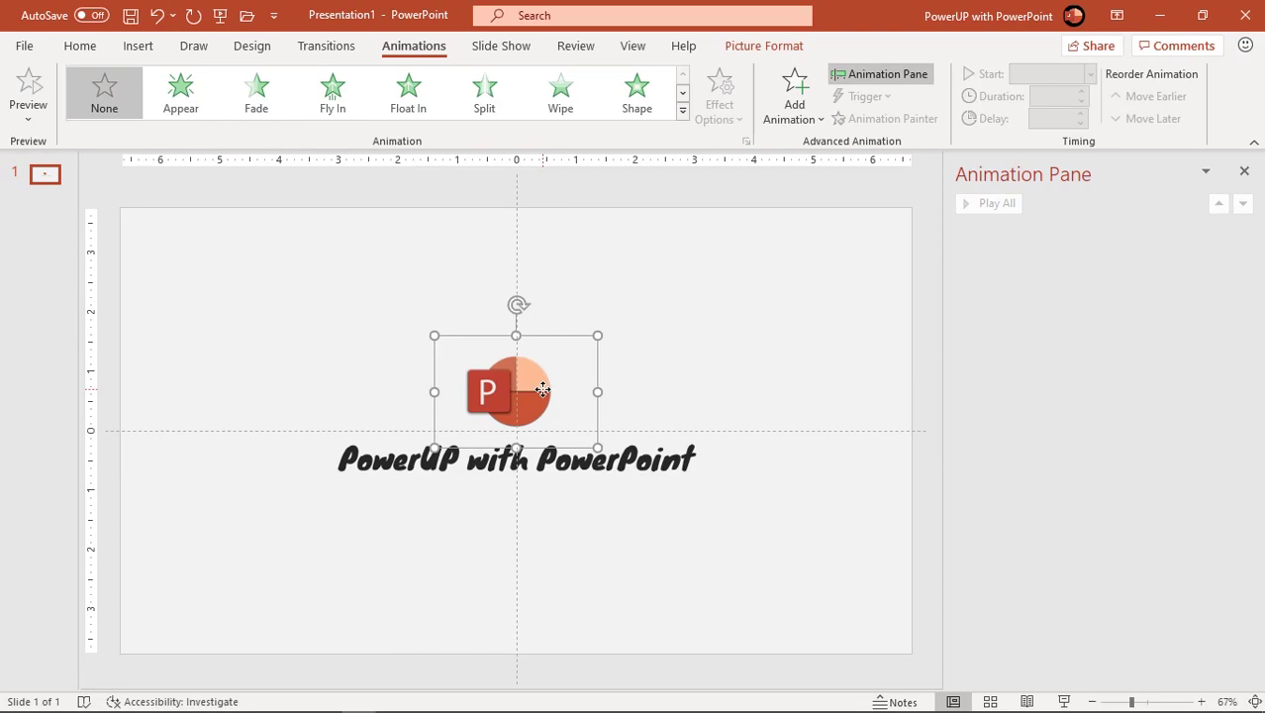
left_click(332, 99)
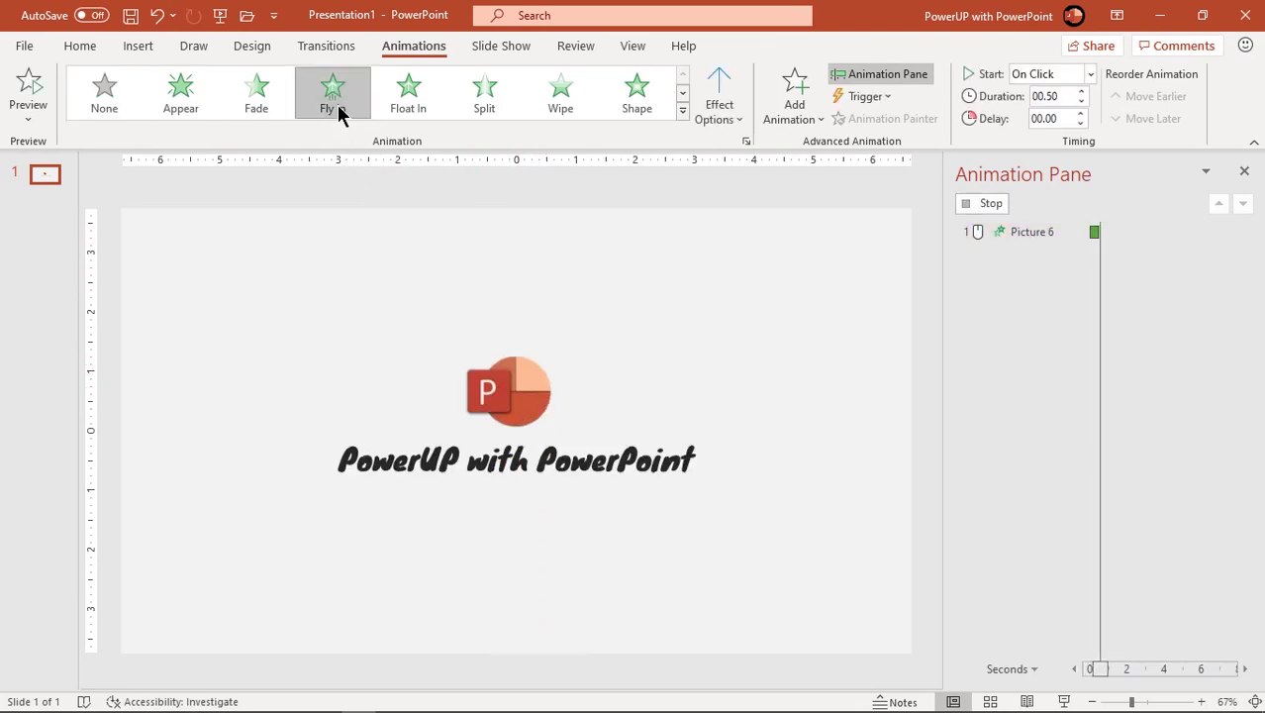
left_click(699, 123)
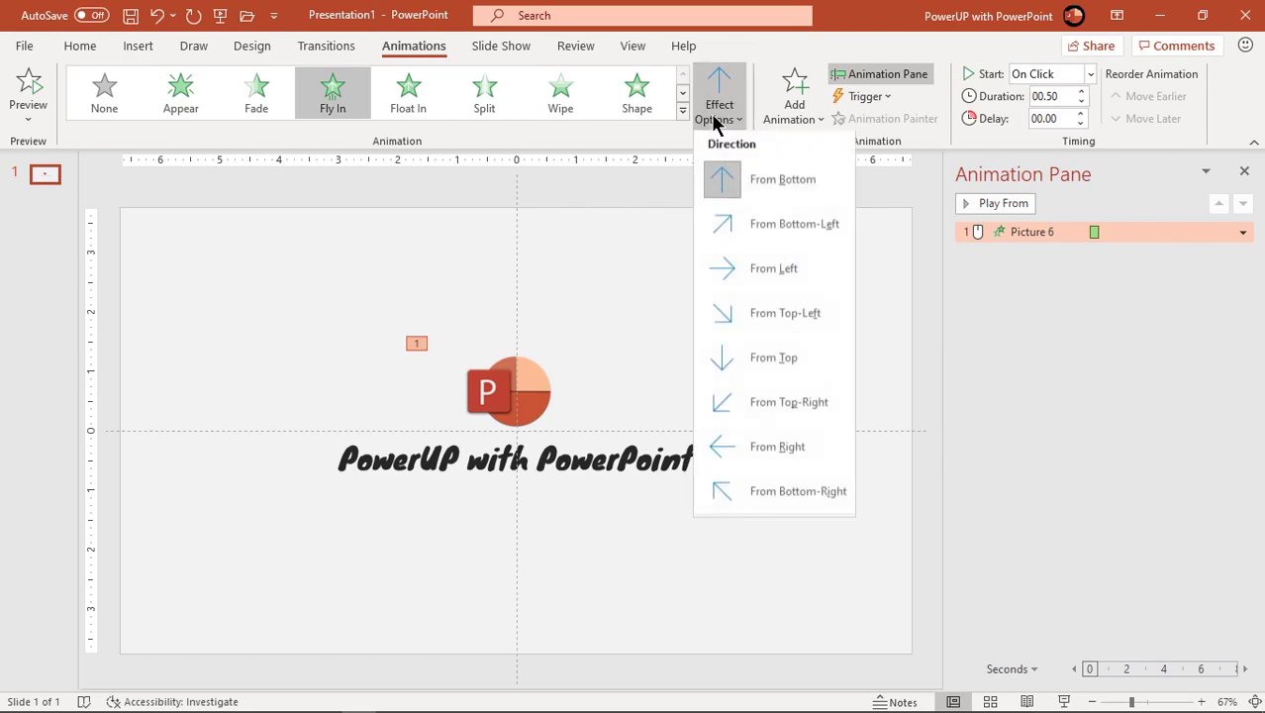
left_click(738, 359)
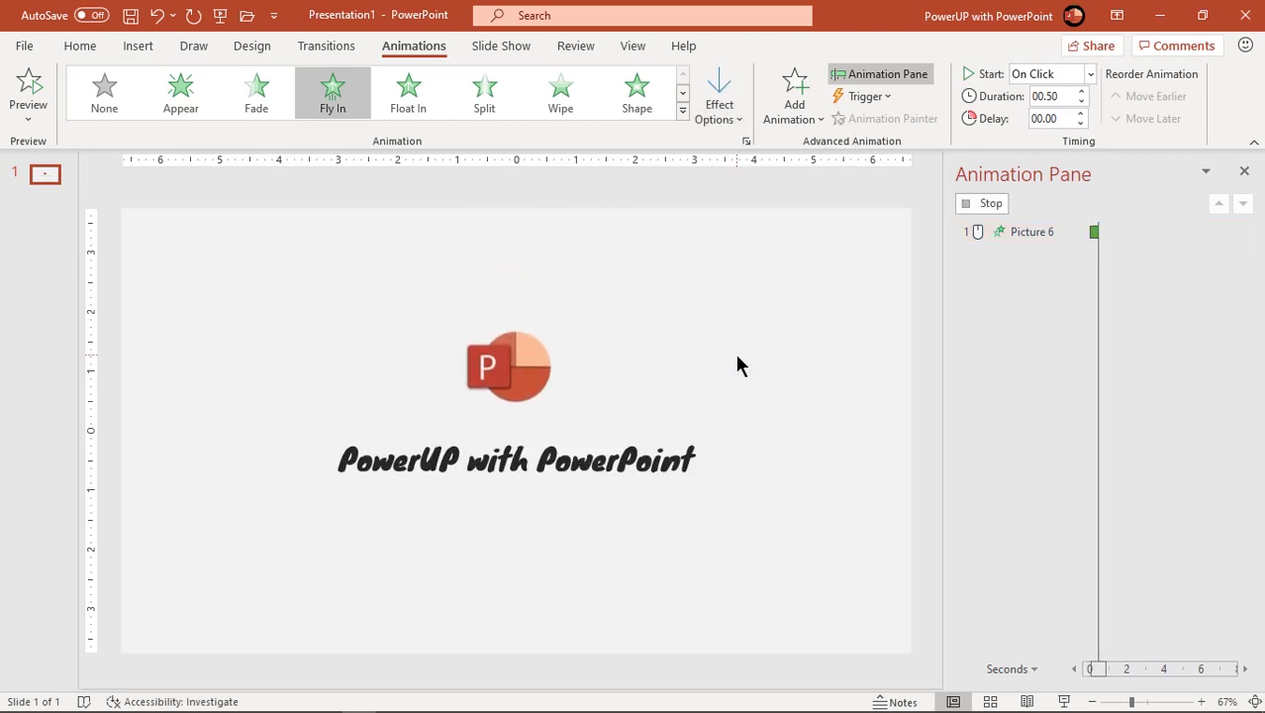
left_click(632, 479)
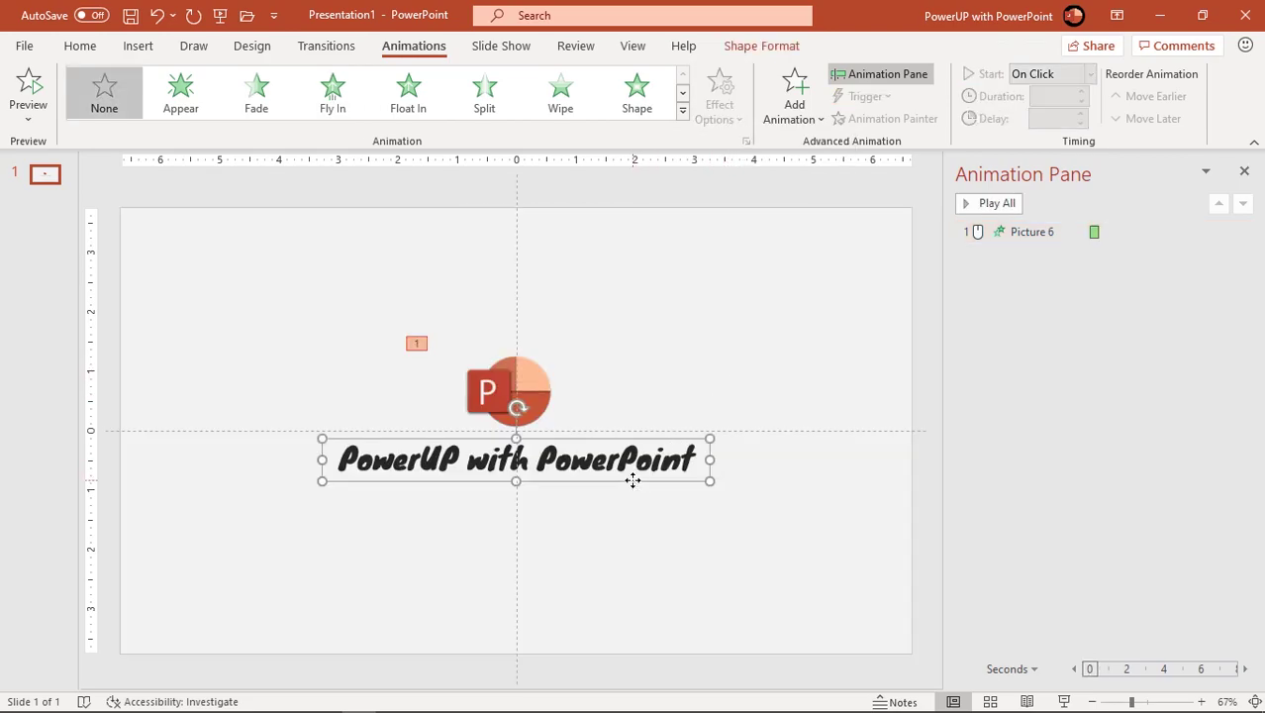
- Make the title Fly In With Previous and set both animations to 1 second
left_click(333, 109)
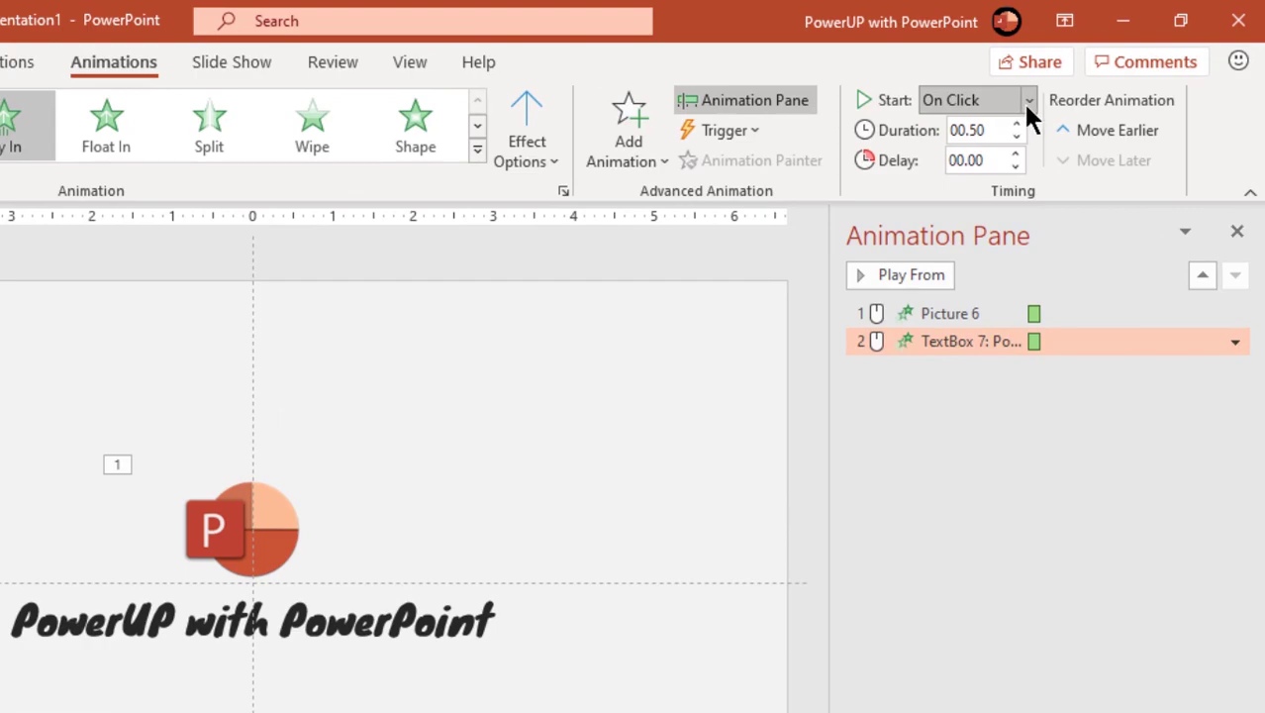
left_click(1090, 74)
left_click(983, 160)
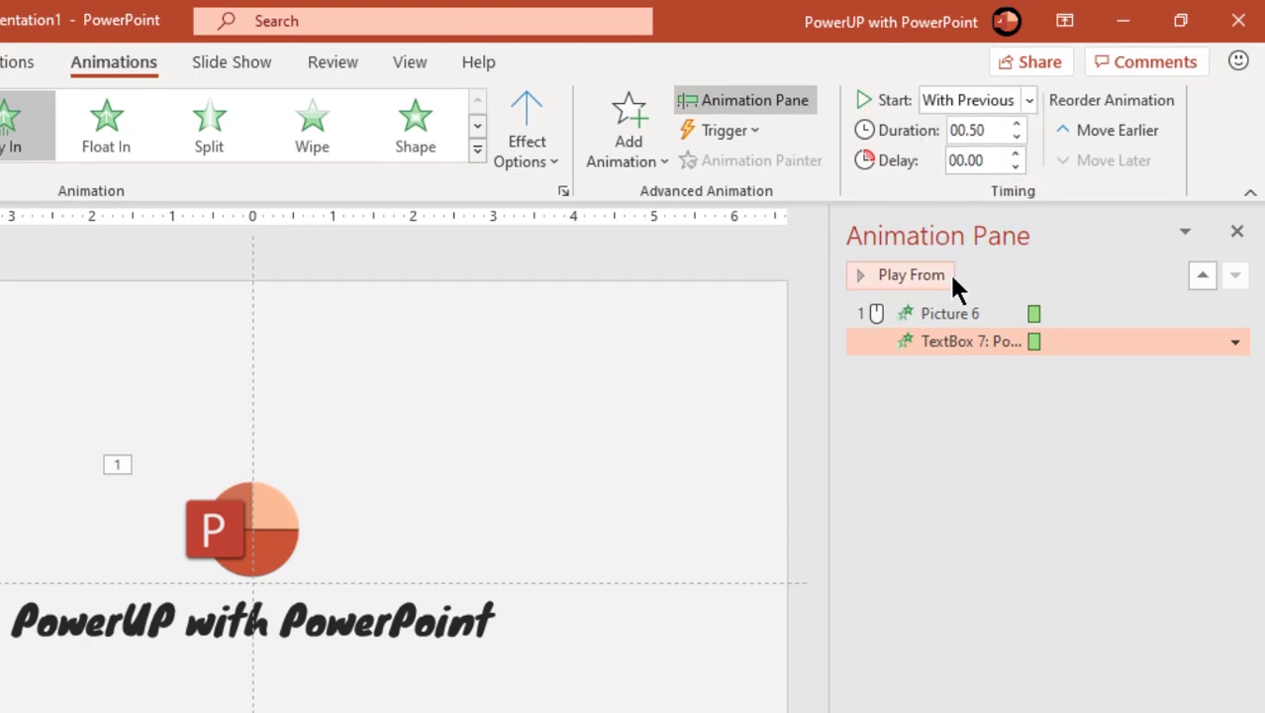
left_click(951, 313, "shift")
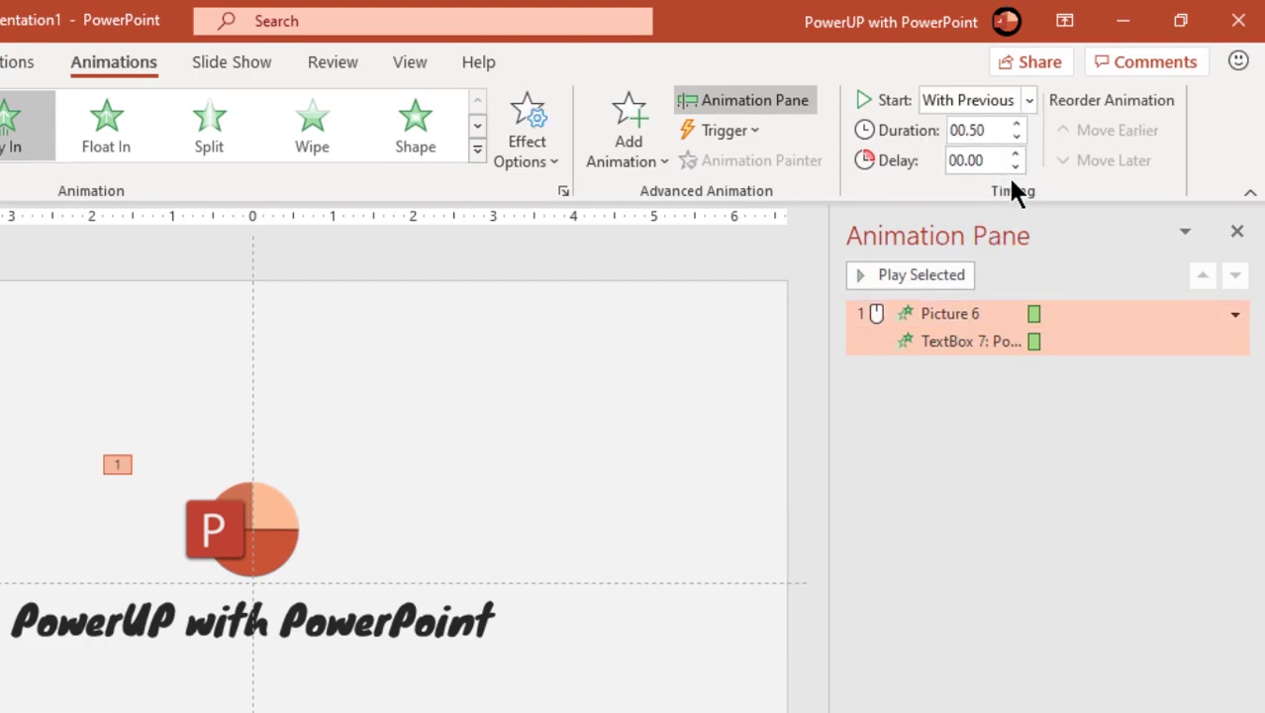
left_click(1016, 125)
left_click(1015, 125)
- Set the fly-in Bounce end to 0.5 sec in Effect Options and preview it
left_click(1235, 315)
left_click(1101, 430)
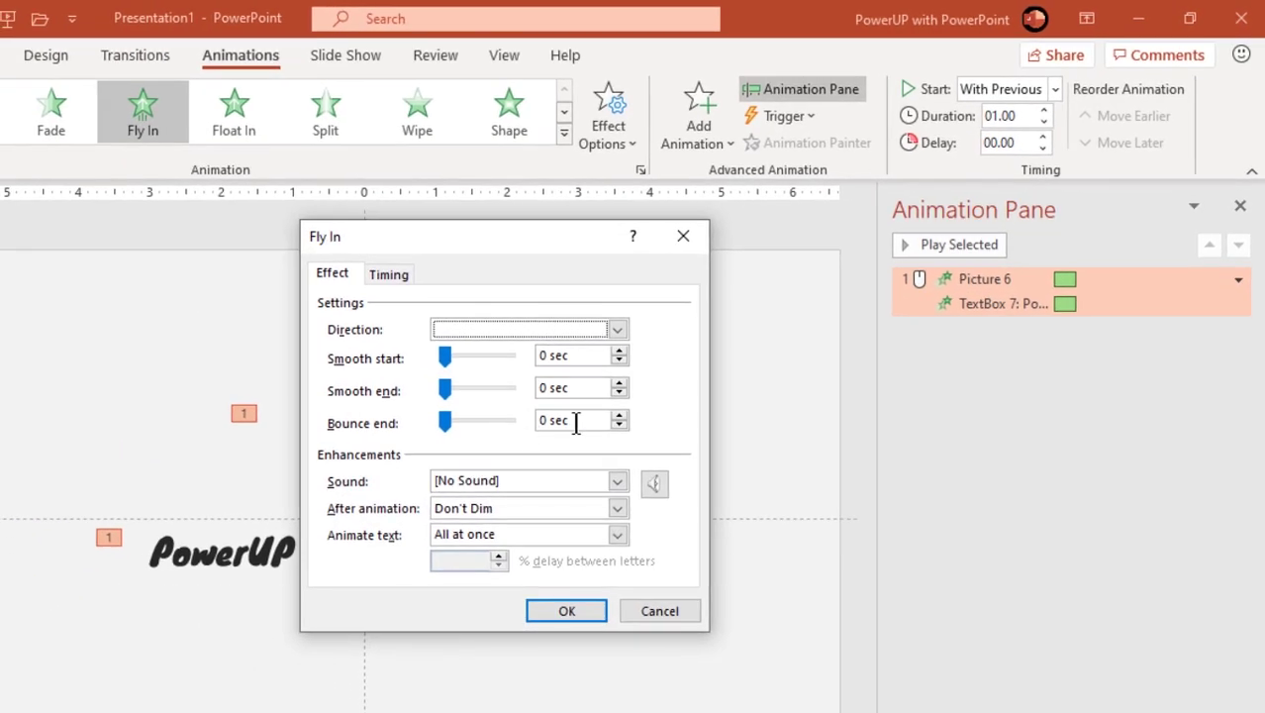
left_click_drag(576, 423, 523, 430)
type("0.5")
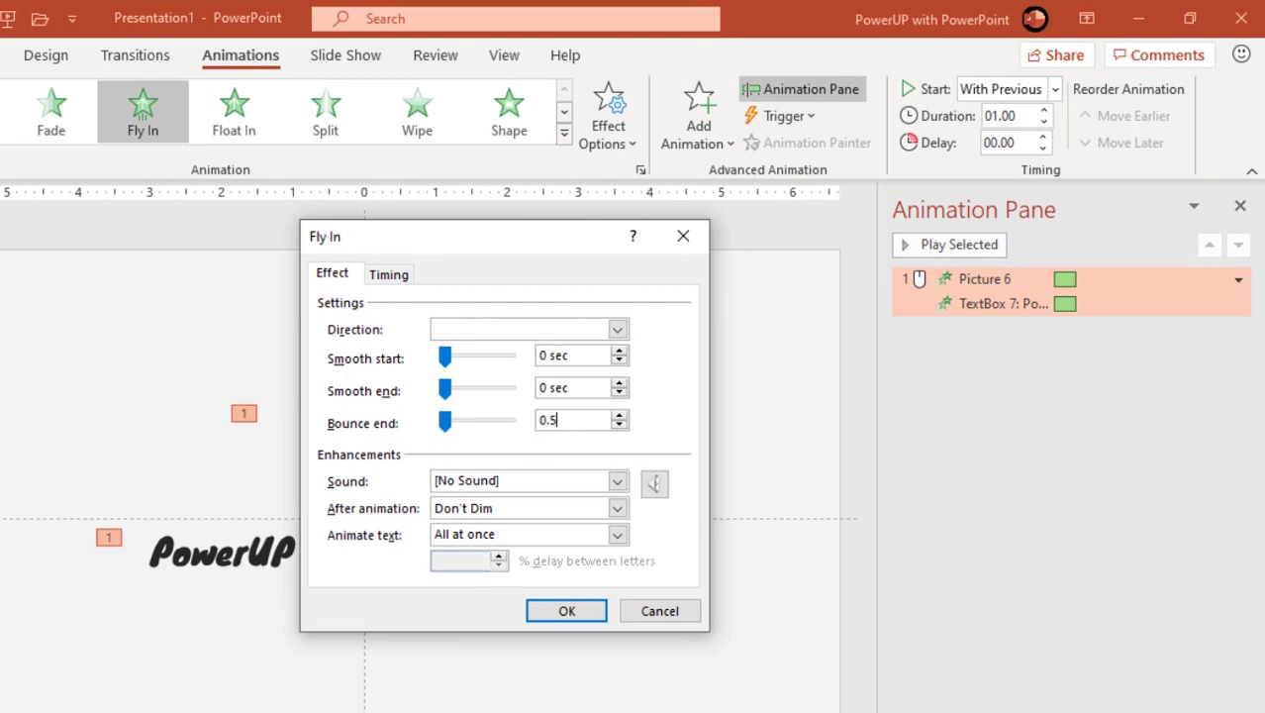
key("Return")
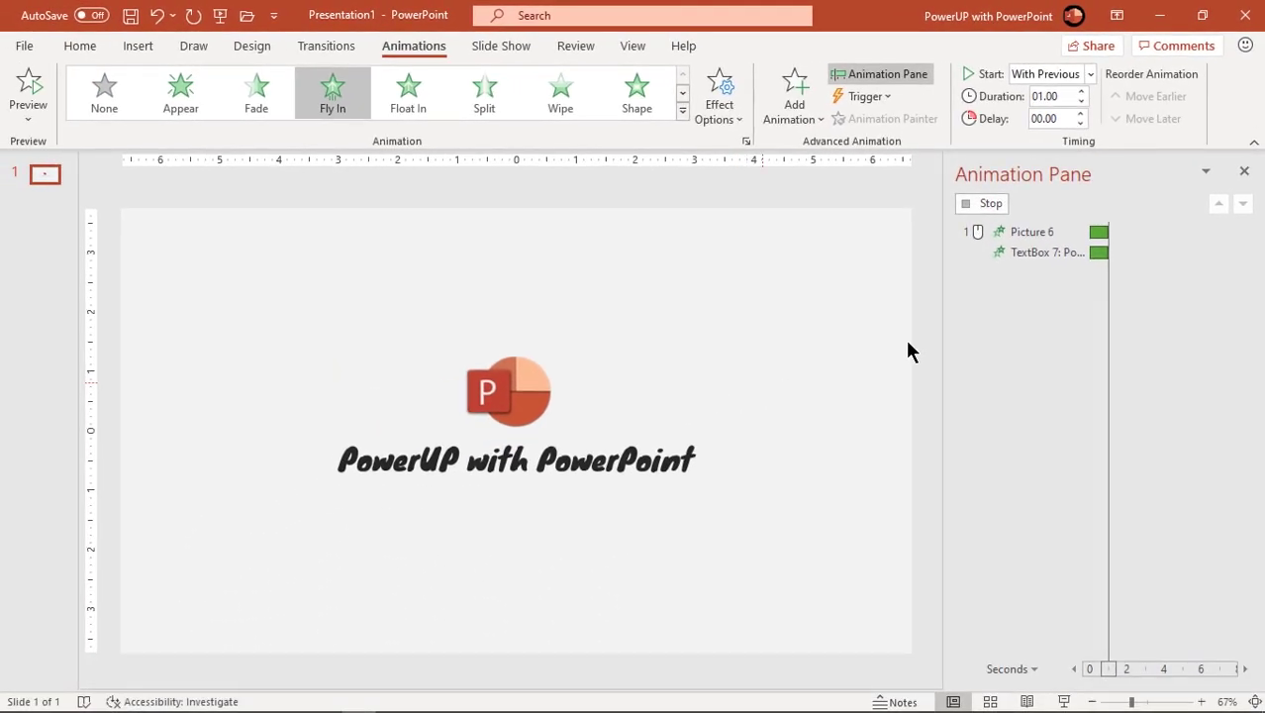
- Hide the Animation Pane and draw a wide rectangle under the title
left_click(1244, 175)
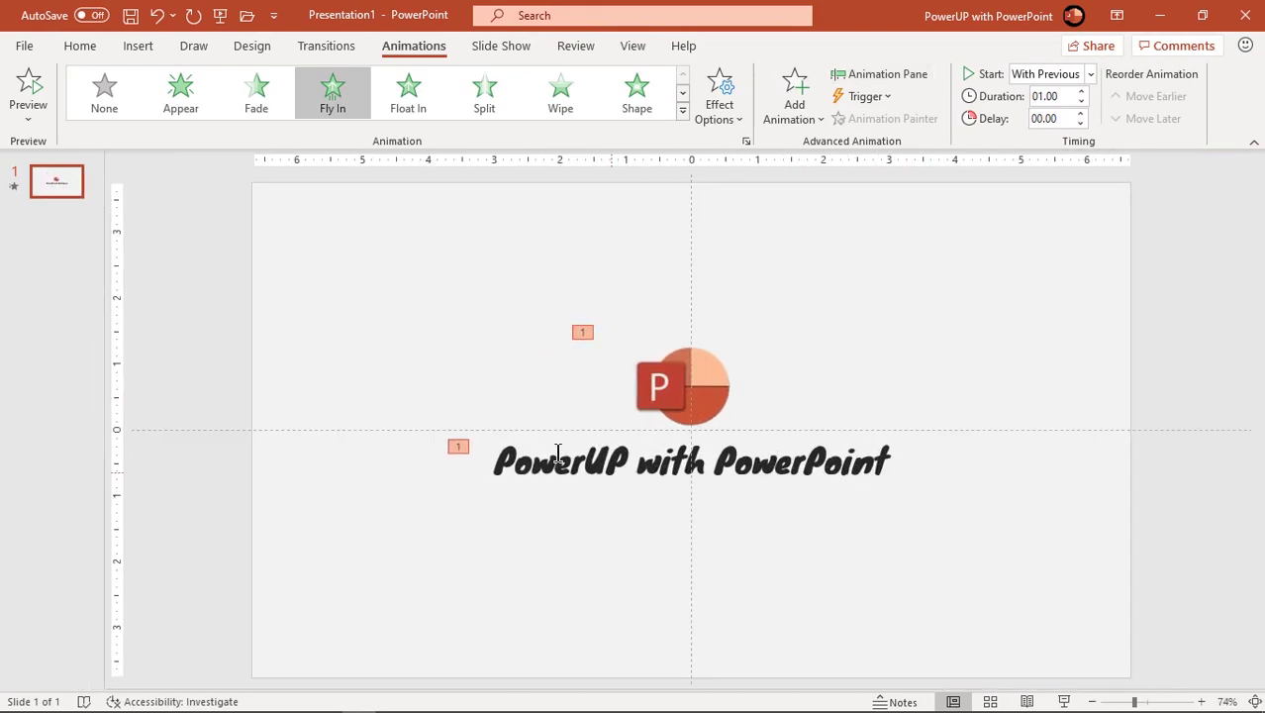
left_click(139, 49)
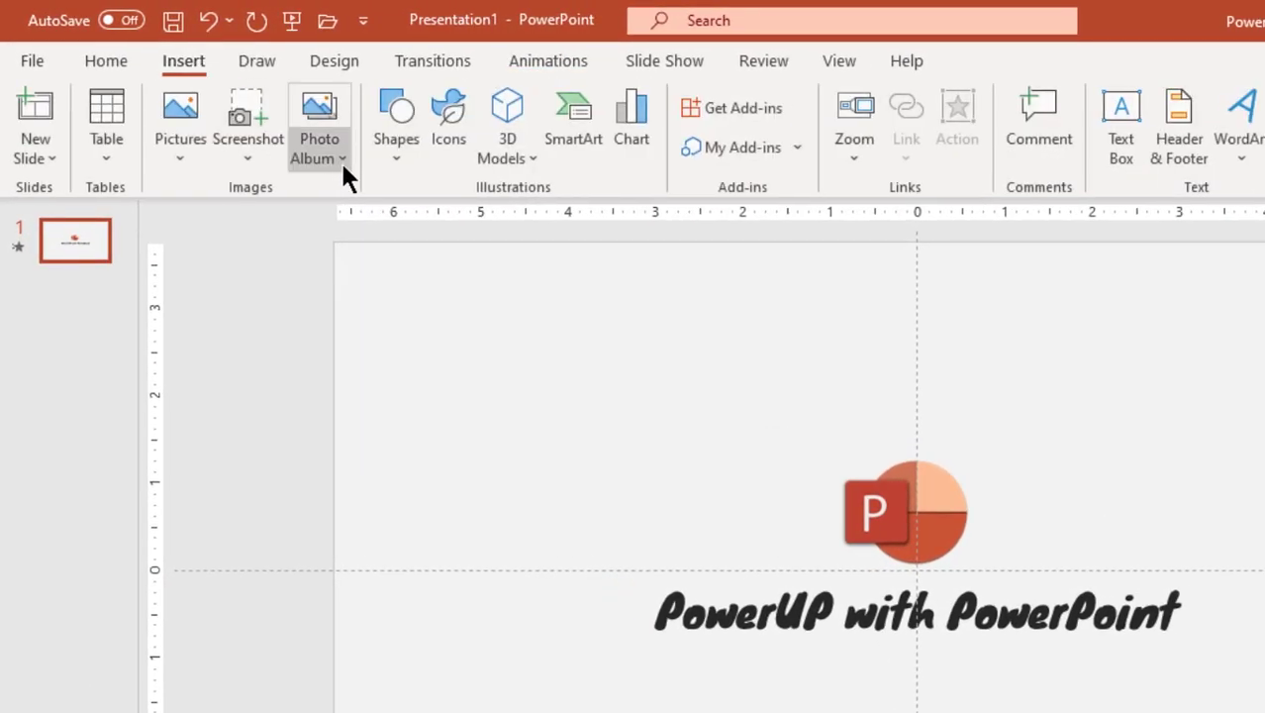
left_click(394, 167)
left_click(435, 223)
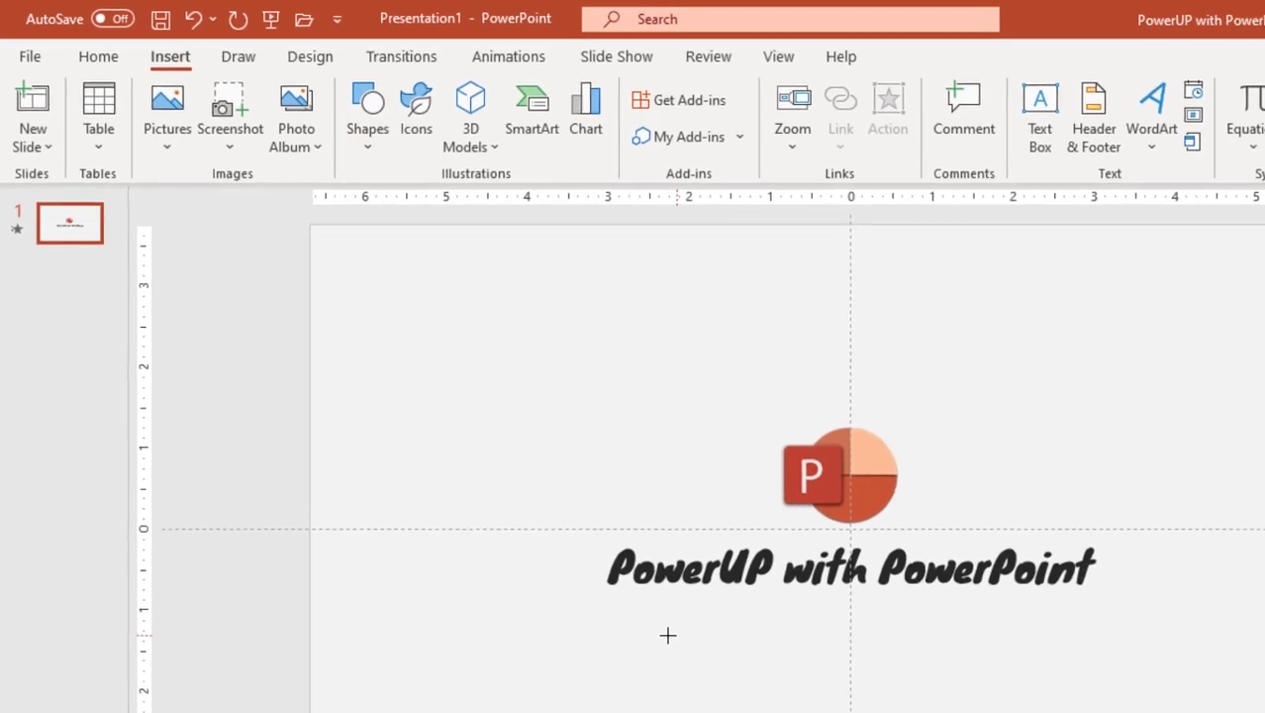
left_click_drag(642, 506, 691, 519)
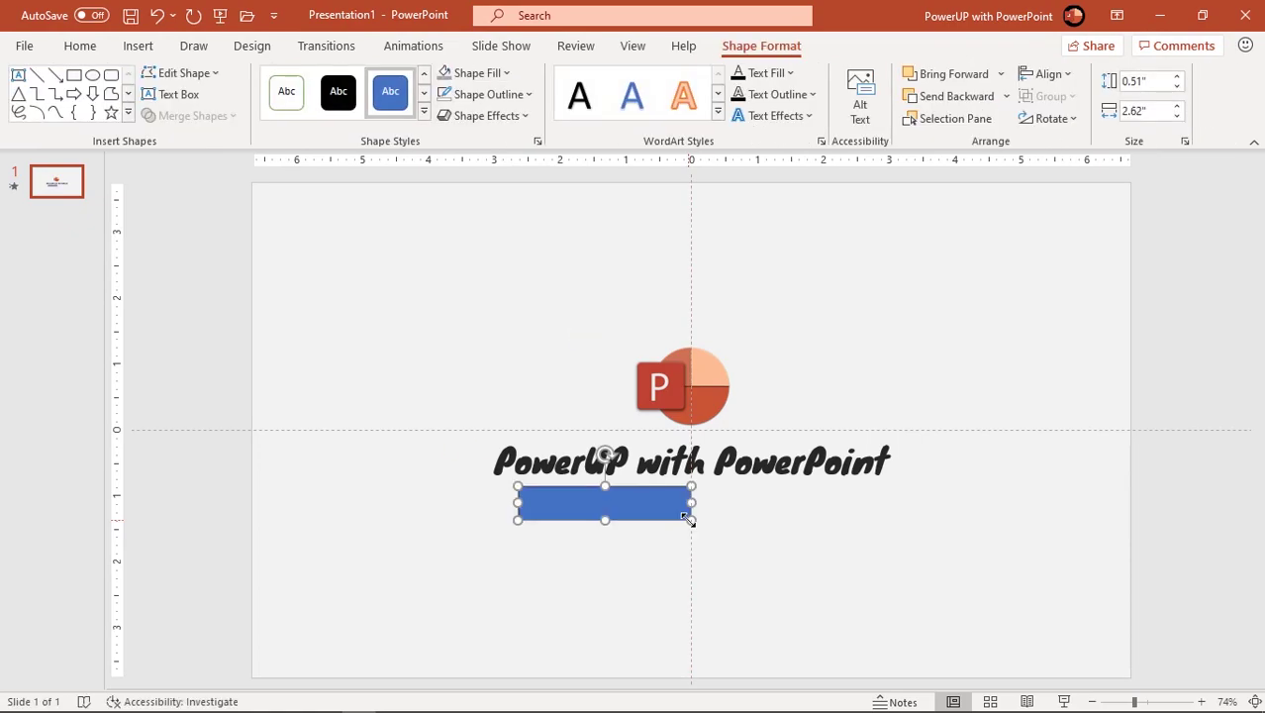
- Remove the rectangle's outline and fill it with a custom dark red
left_click(504, 99)
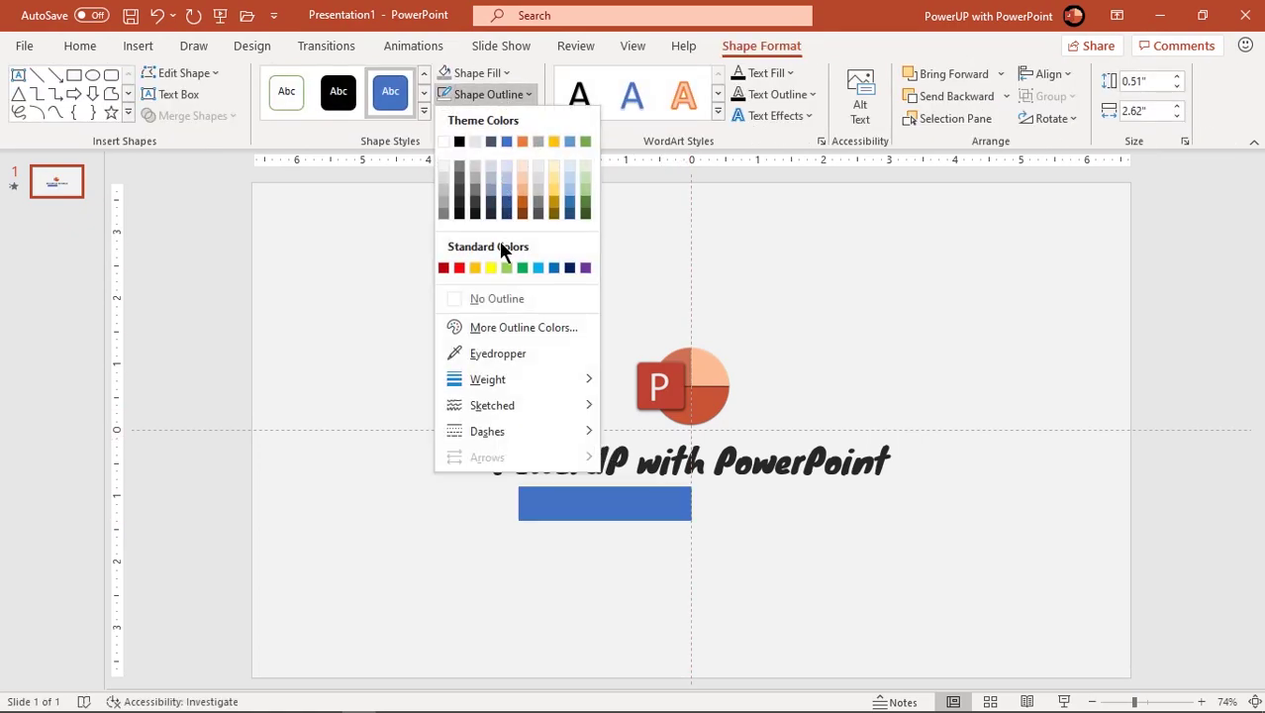
left_click(498, 292)
left_click(490, 73)
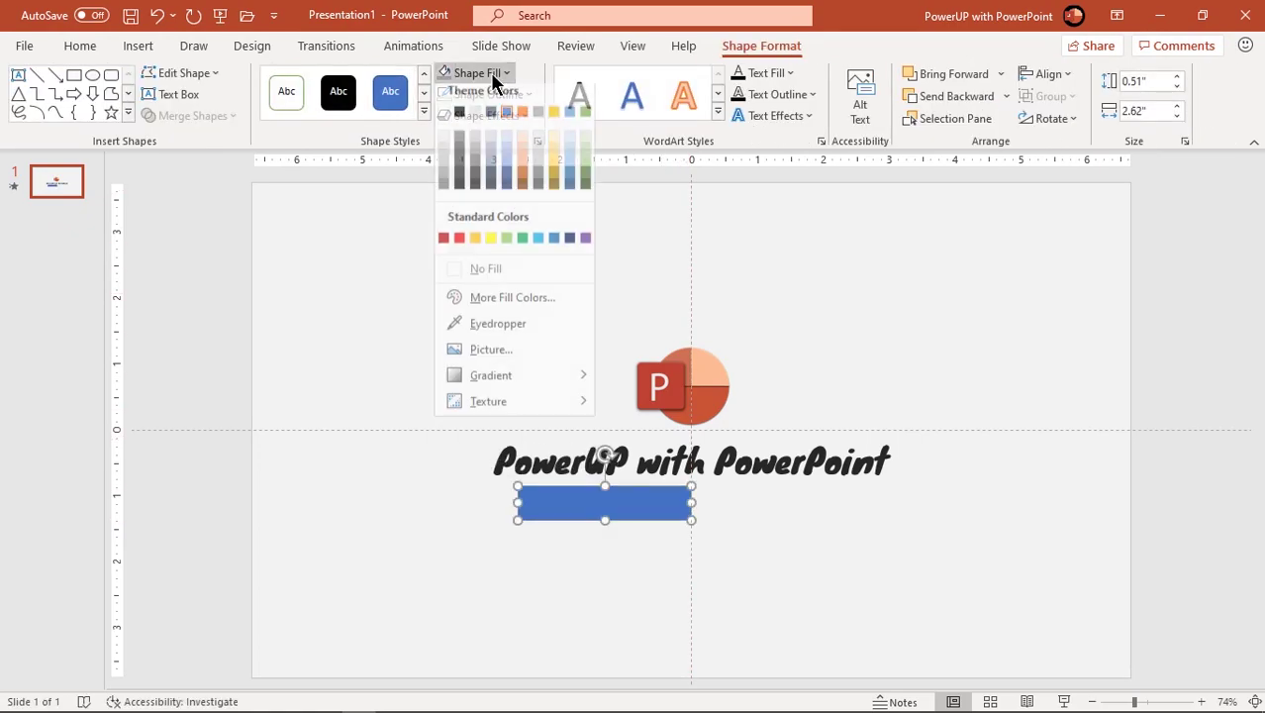
left_click(492, 306)
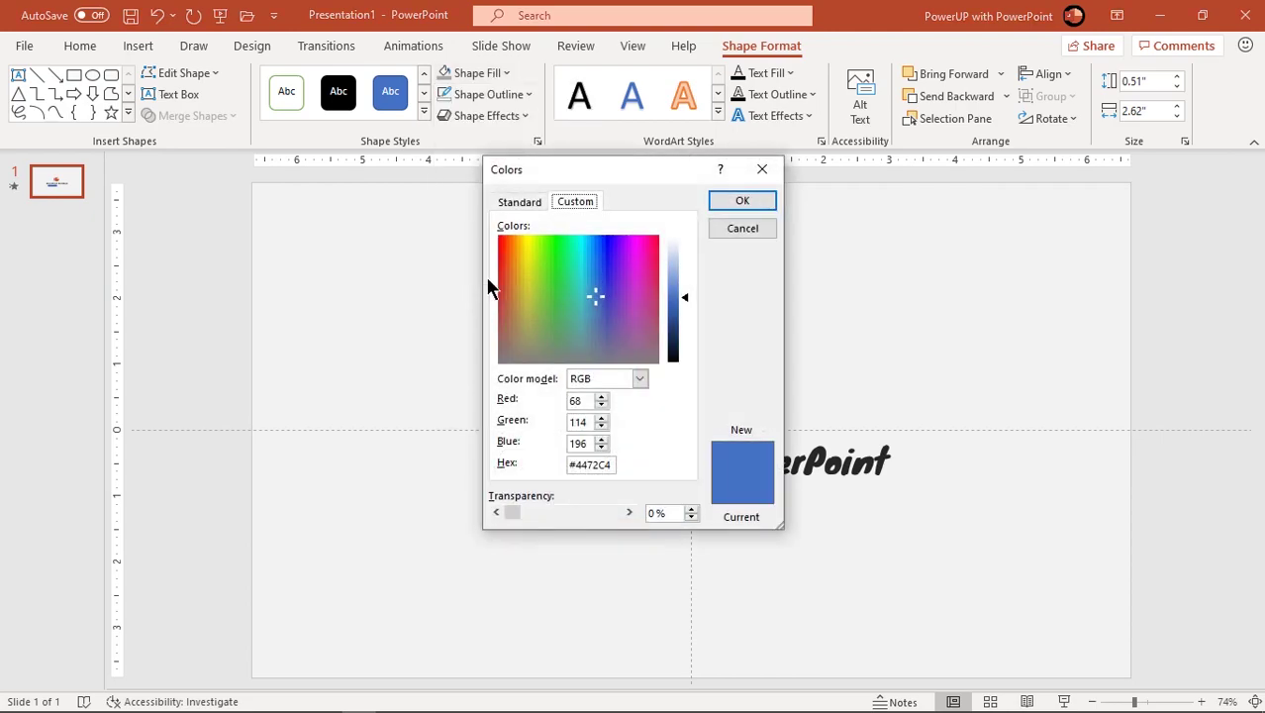
left_click(502, 254)
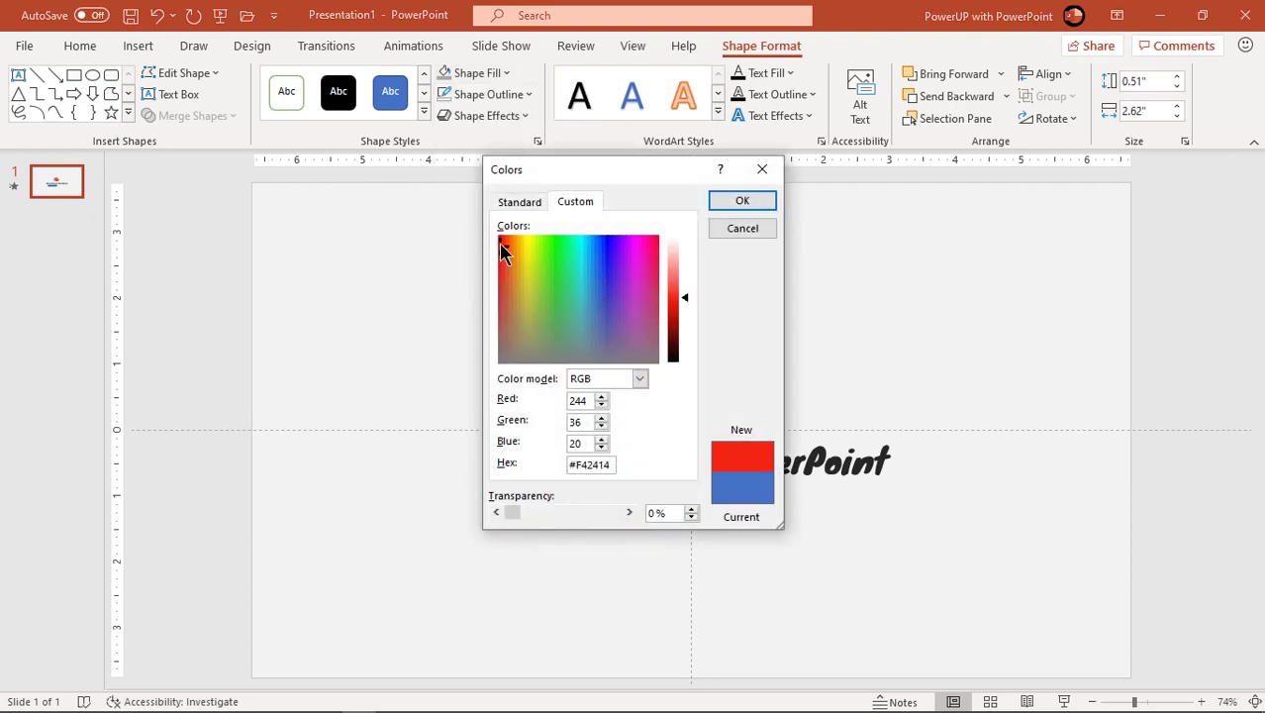
left_click_drag(679, 297, 680, 304)
left_click(742, 201)
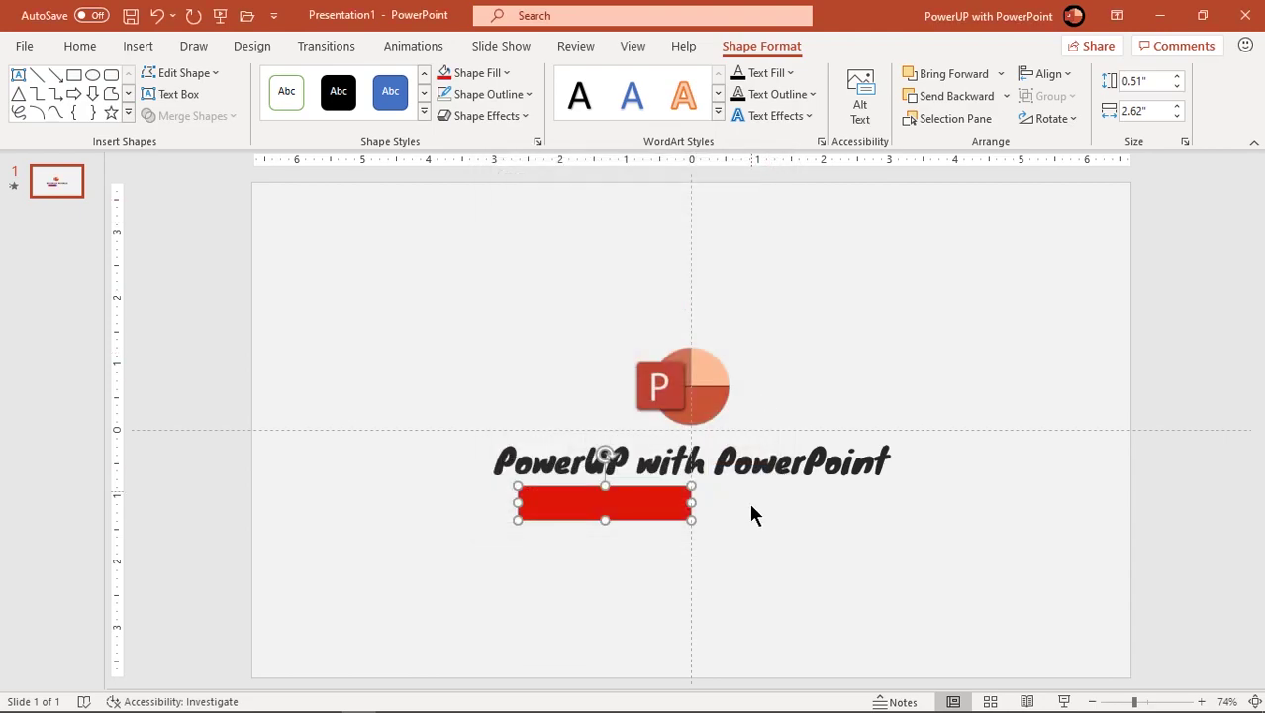
left_click(783, 557)
- Duplicate the red bar just below the original and fill the copy grey
left_click(648, 516)
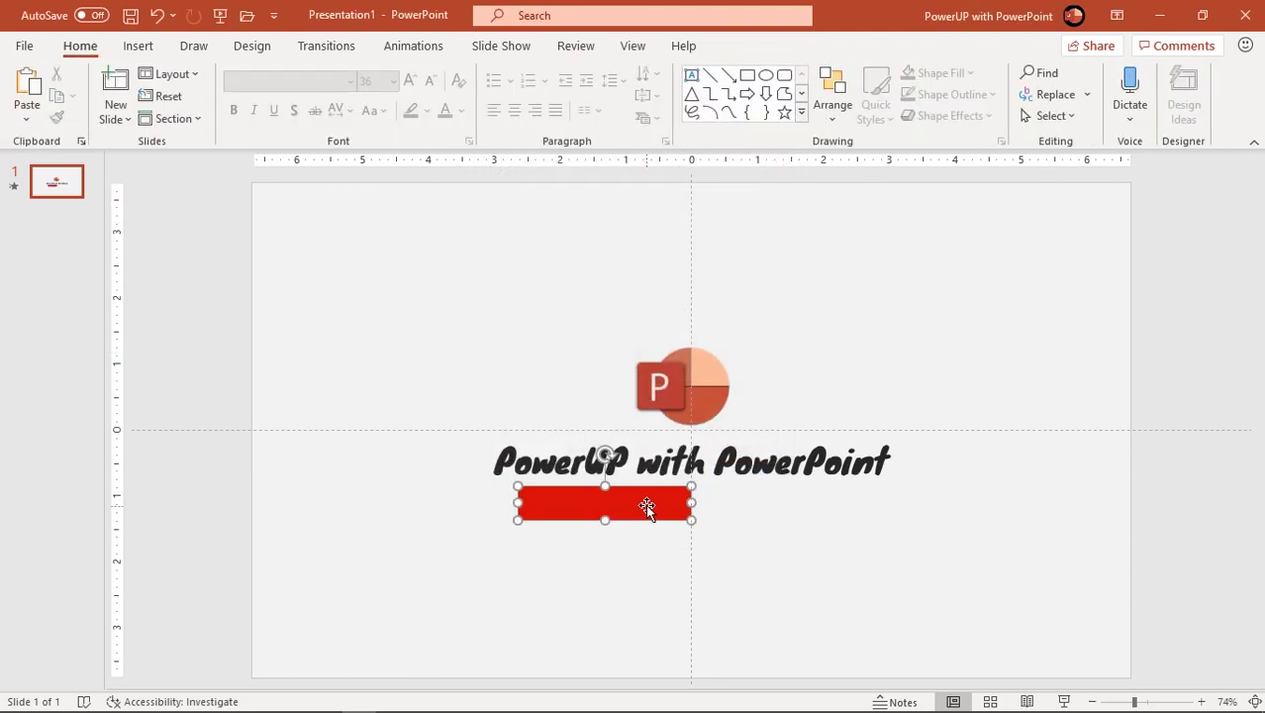
scroll(646, 517, "up", 5)
left_click_drag(684, 679, 748, 682)
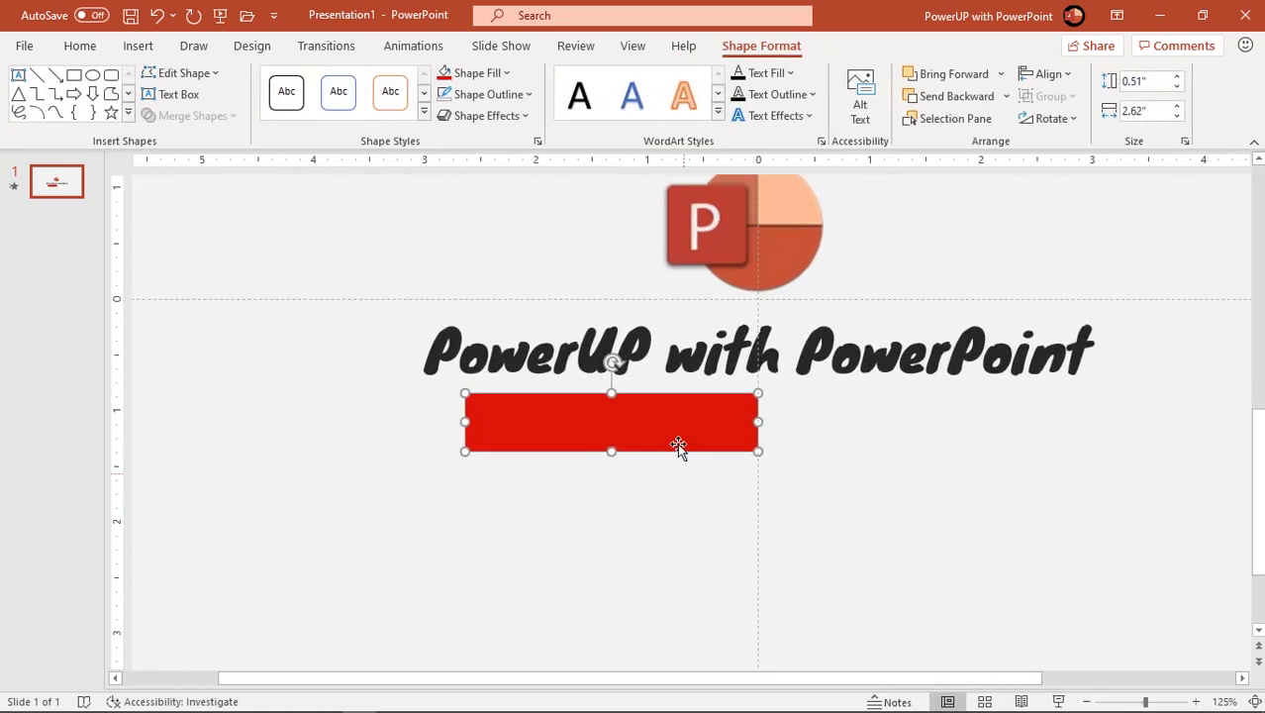
left_click_drag(673, 430, 649, 506)
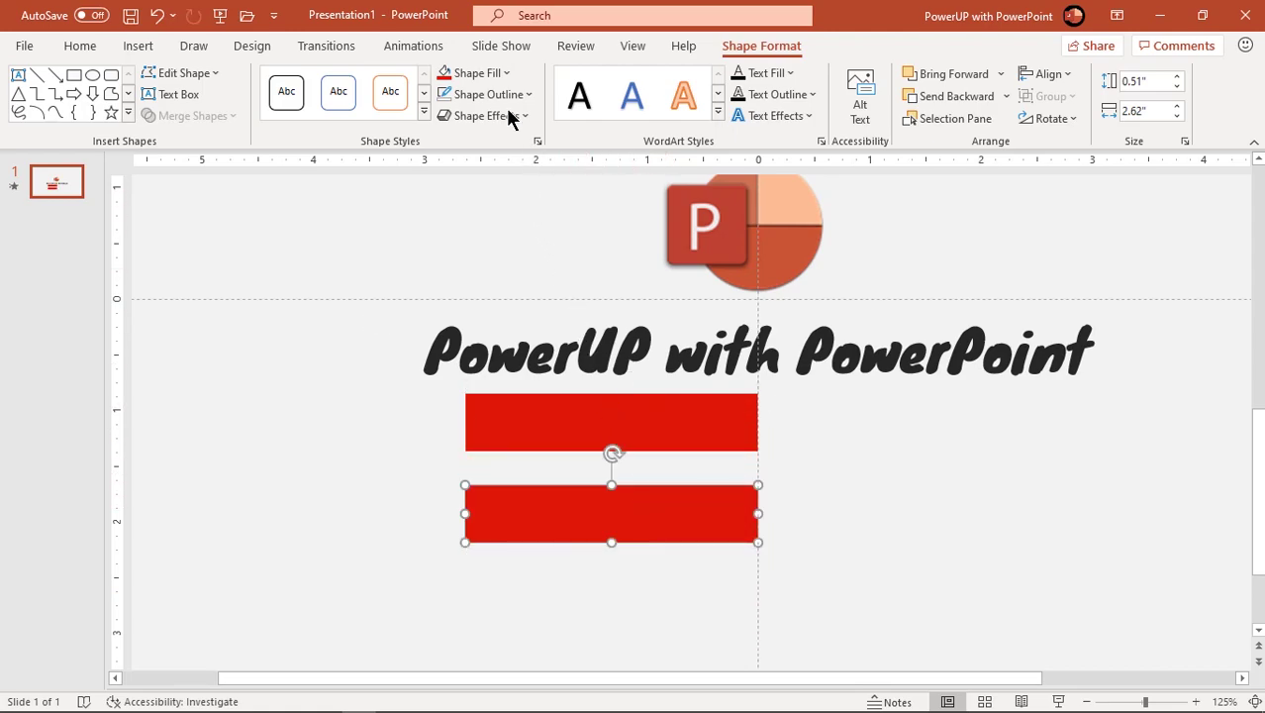
left_click(495, 73)
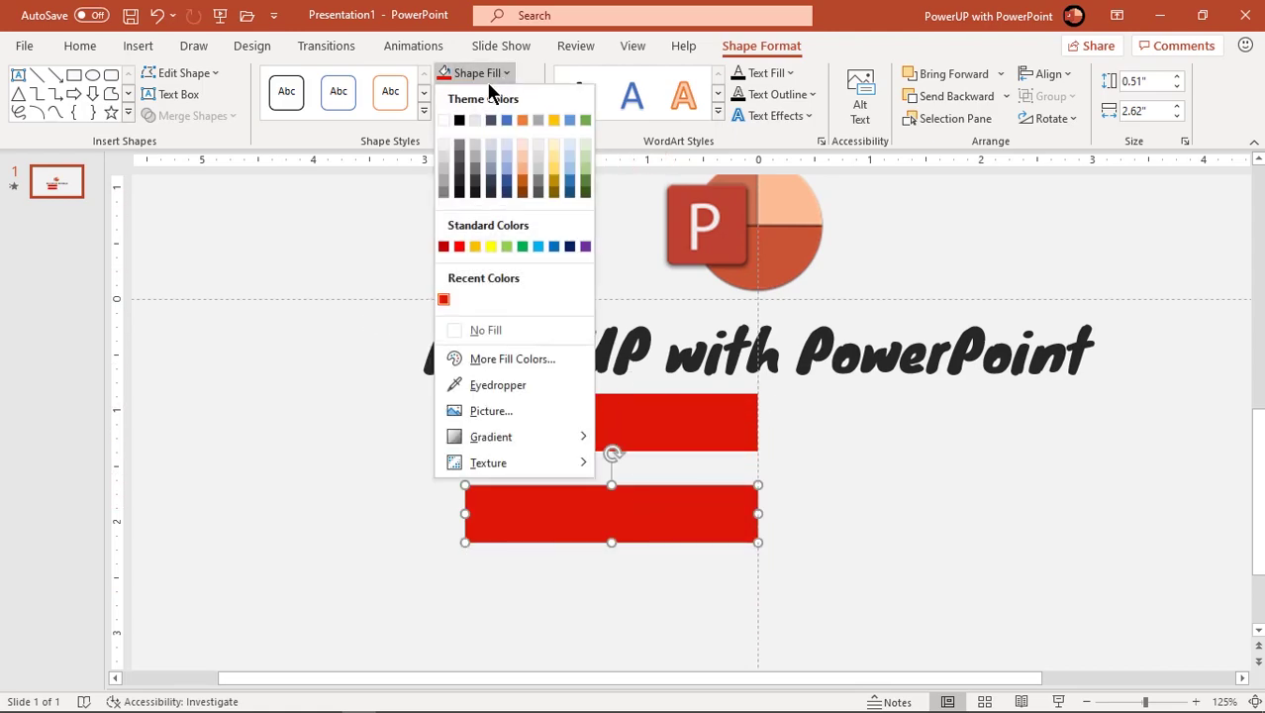
left_click(443, 185)
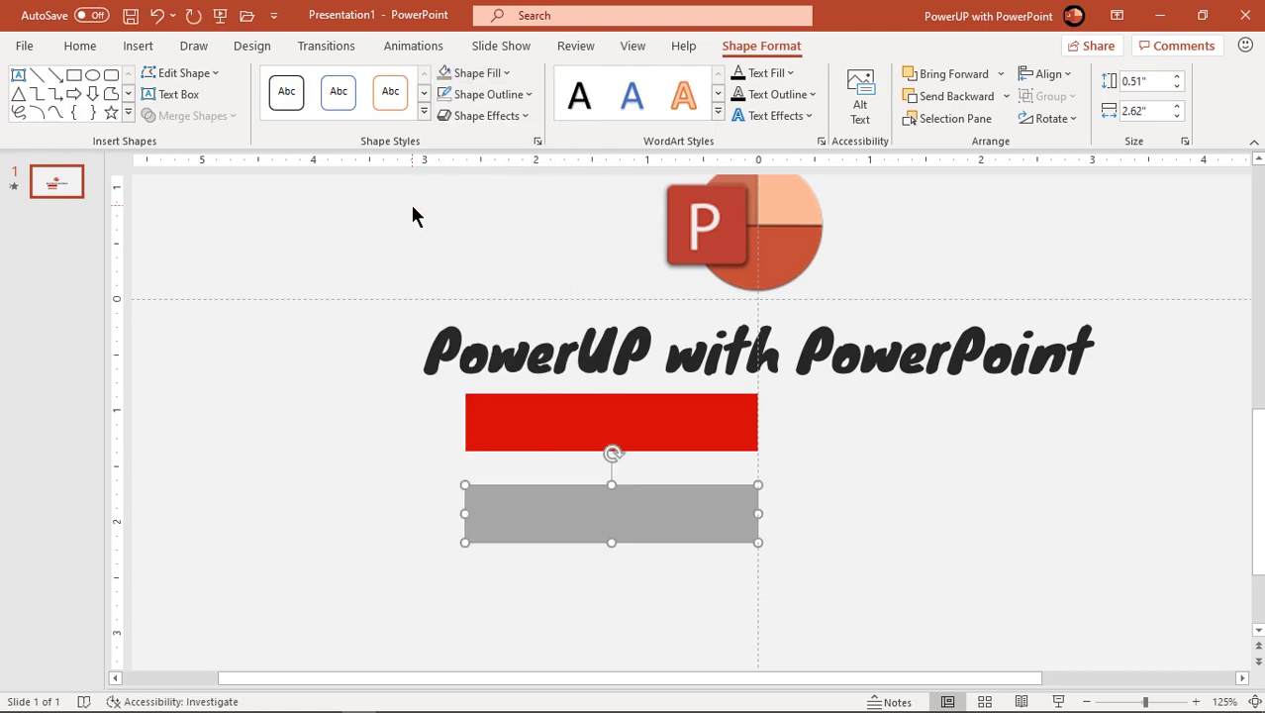
left_click(413, 216)
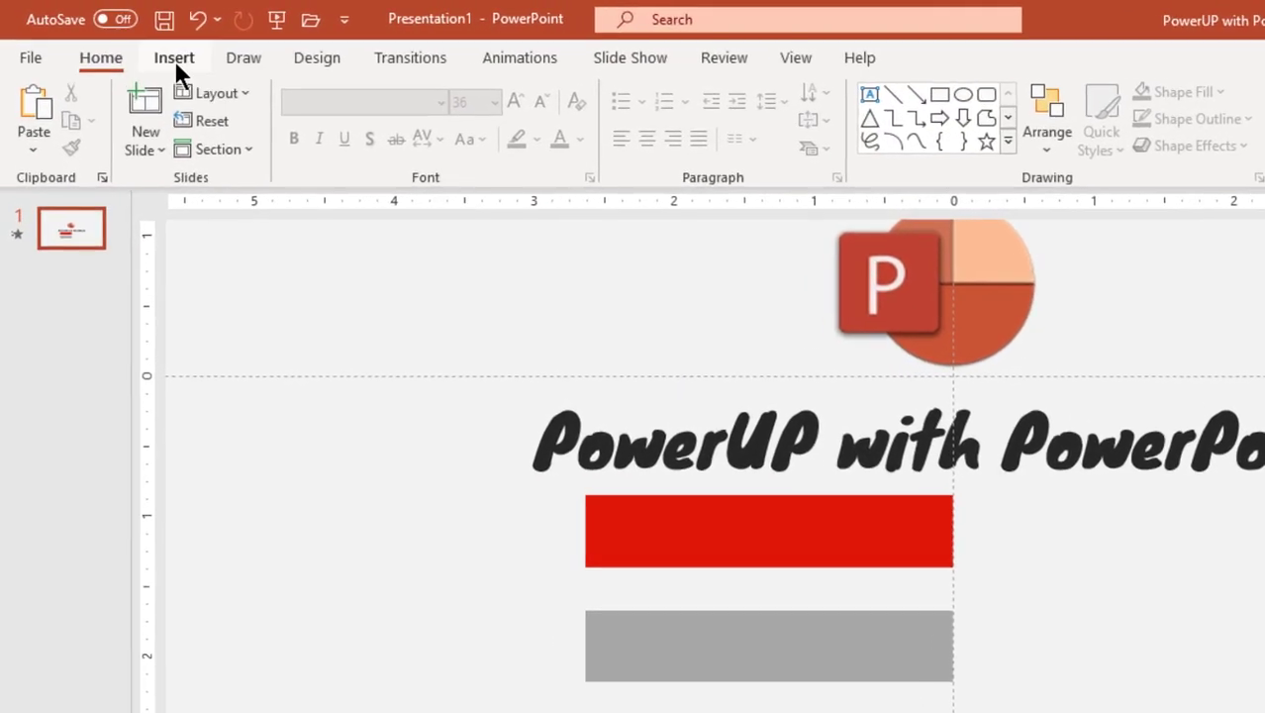
left_click(137, 46)
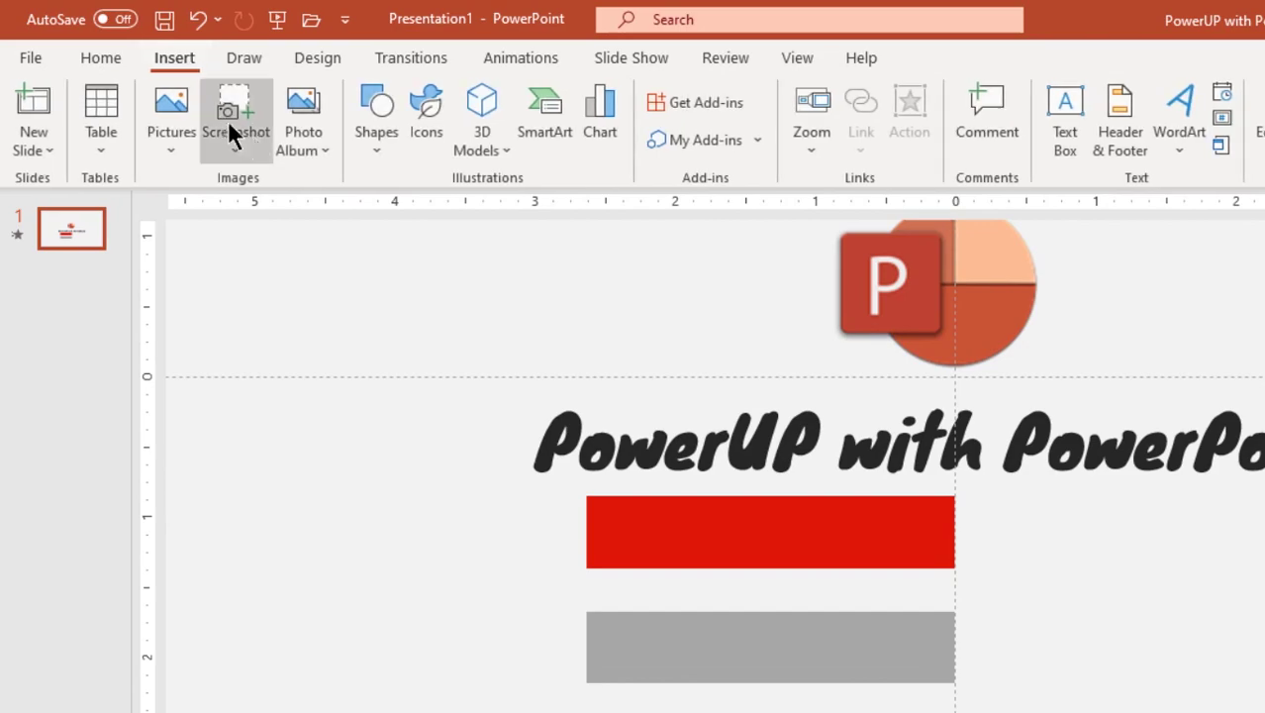
- Add a centred 'SUBSCRIBE' text box over the red bar
left_click(372, 168)
left_click(367, 209)
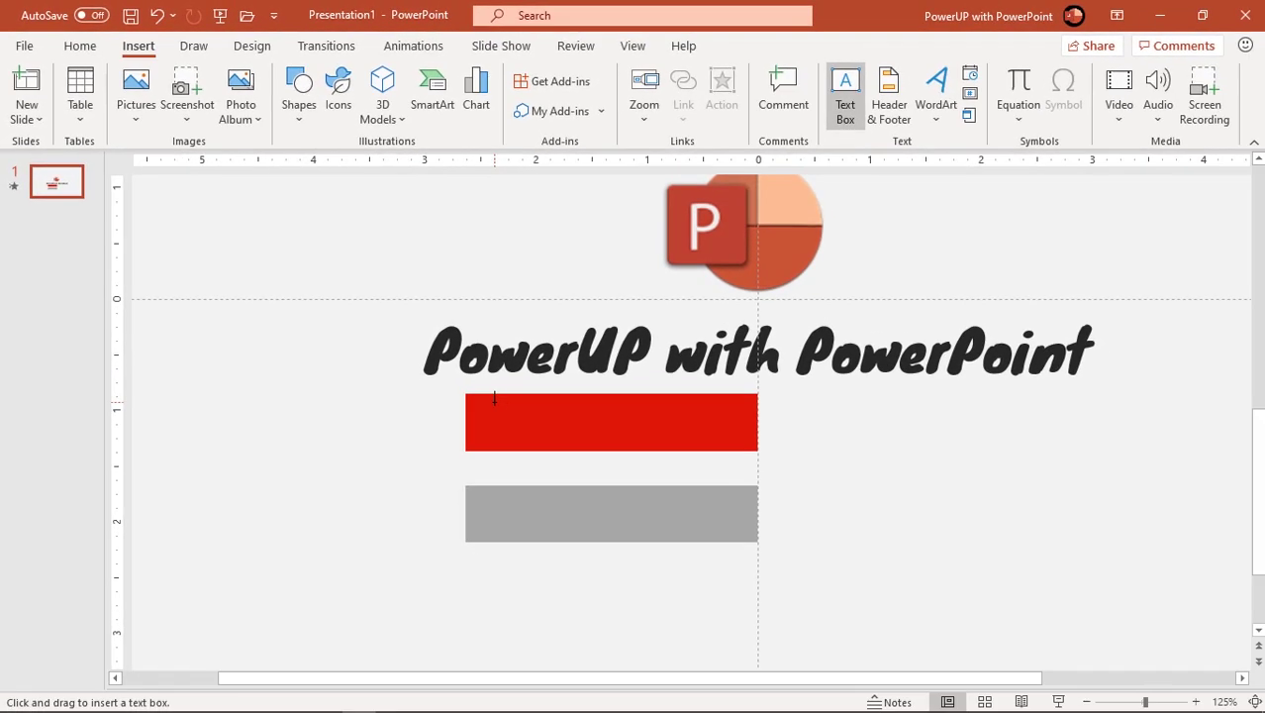
left_click_drag(549, 442, 820, 495)
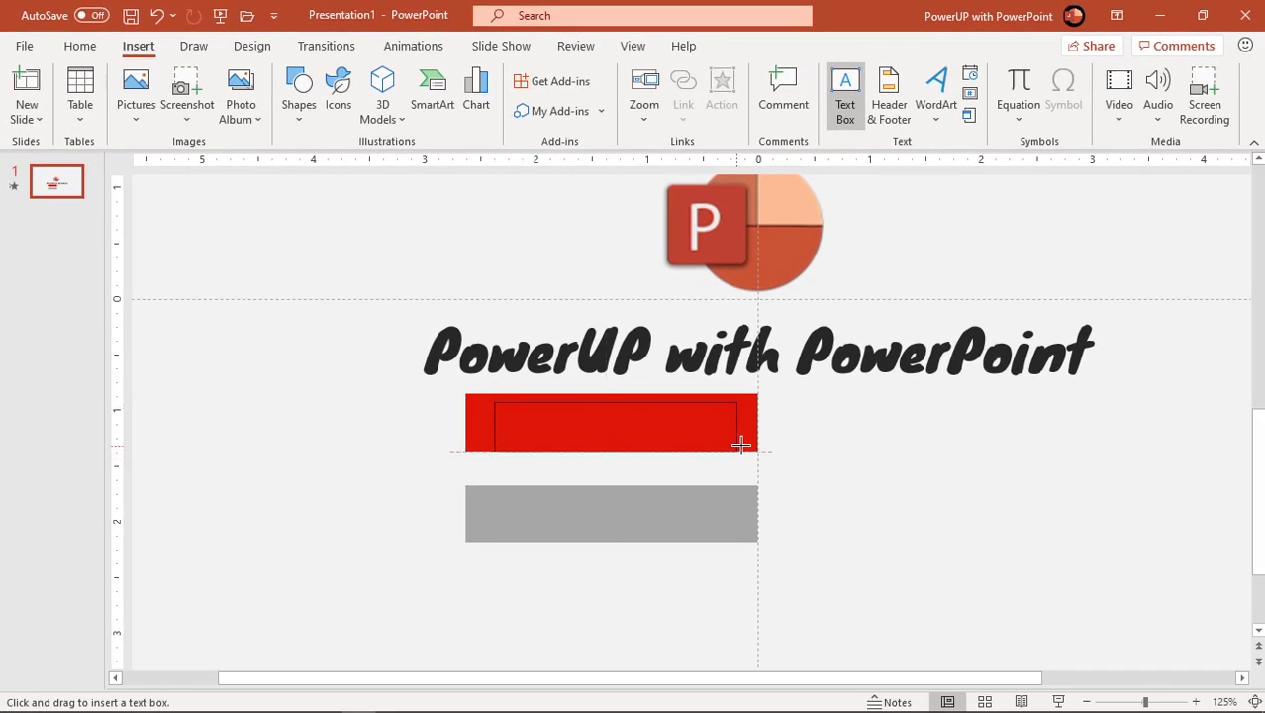
left_click_drag(736, 445, 741, 445)
type("SUBSCRIB")
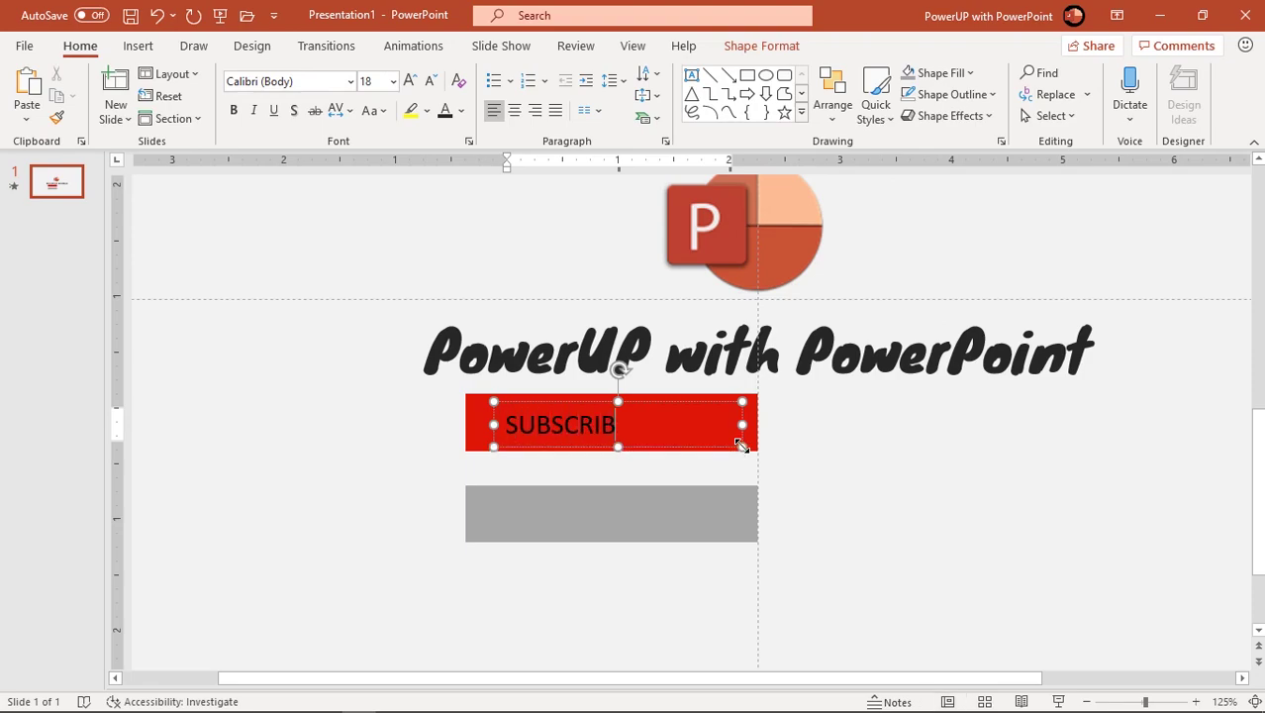
type("E")
left_click(729, 445)
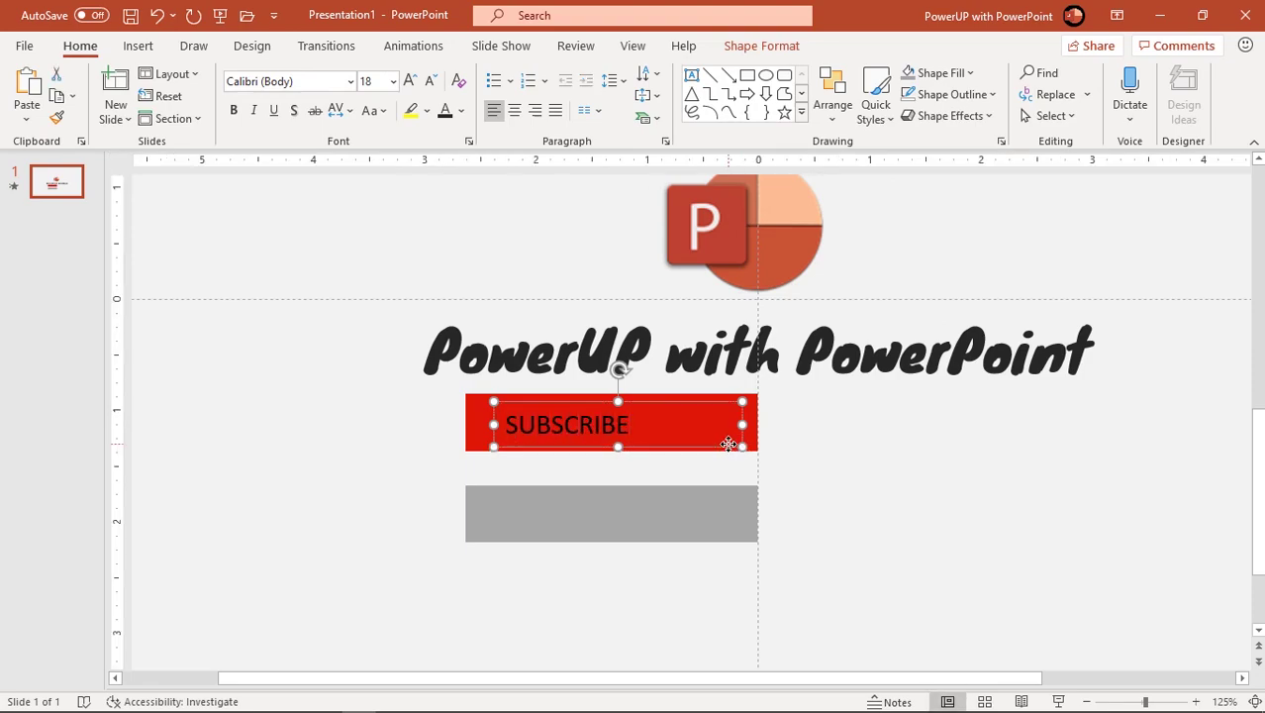
left_click(514, 111)
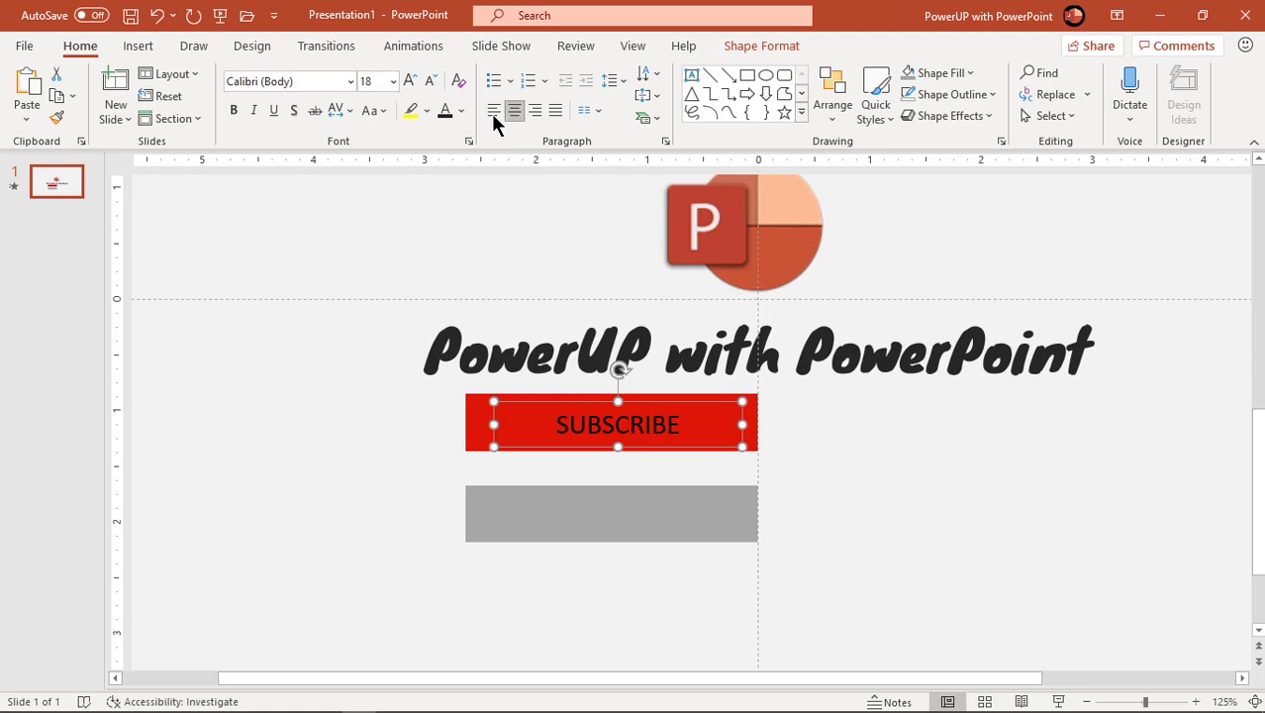
- Set SUBSCRIBE in Rajdhani bold with wider letter spacing at 24 pt, nudged into place
left_click(350, 81)
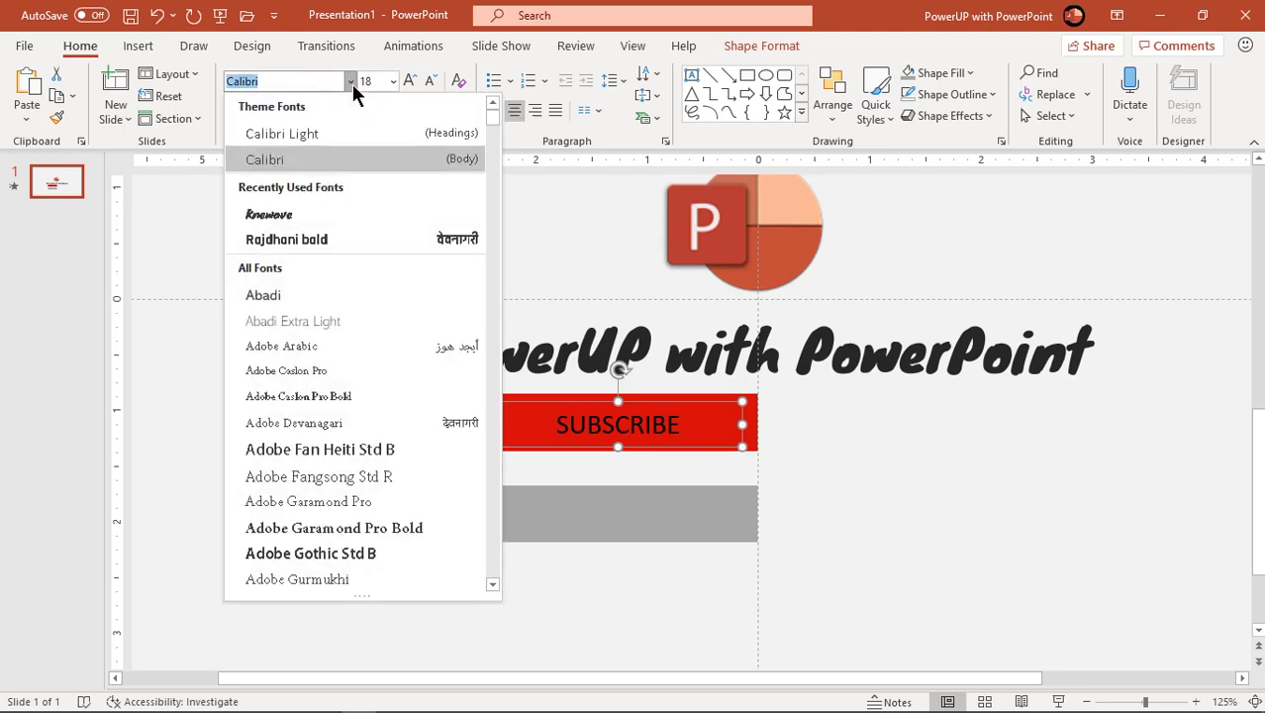
left_click(311, 241)
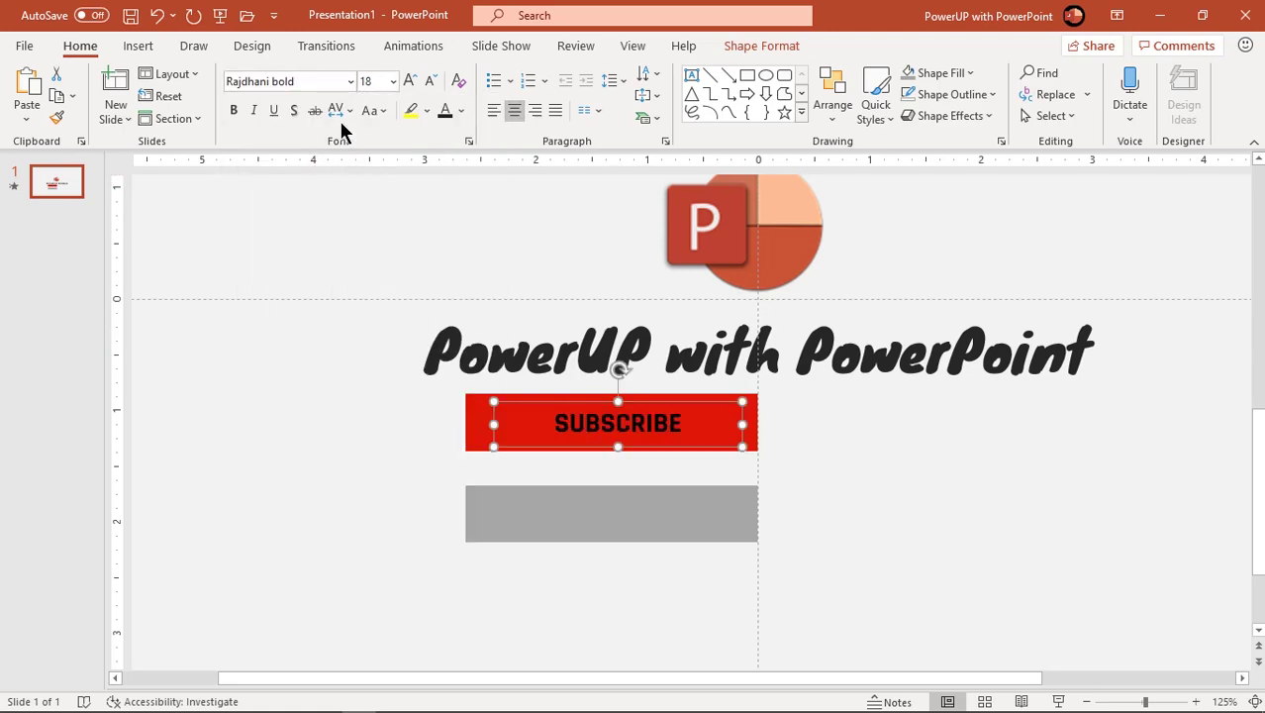
left_click(337, 110)
left_click(355, 212)
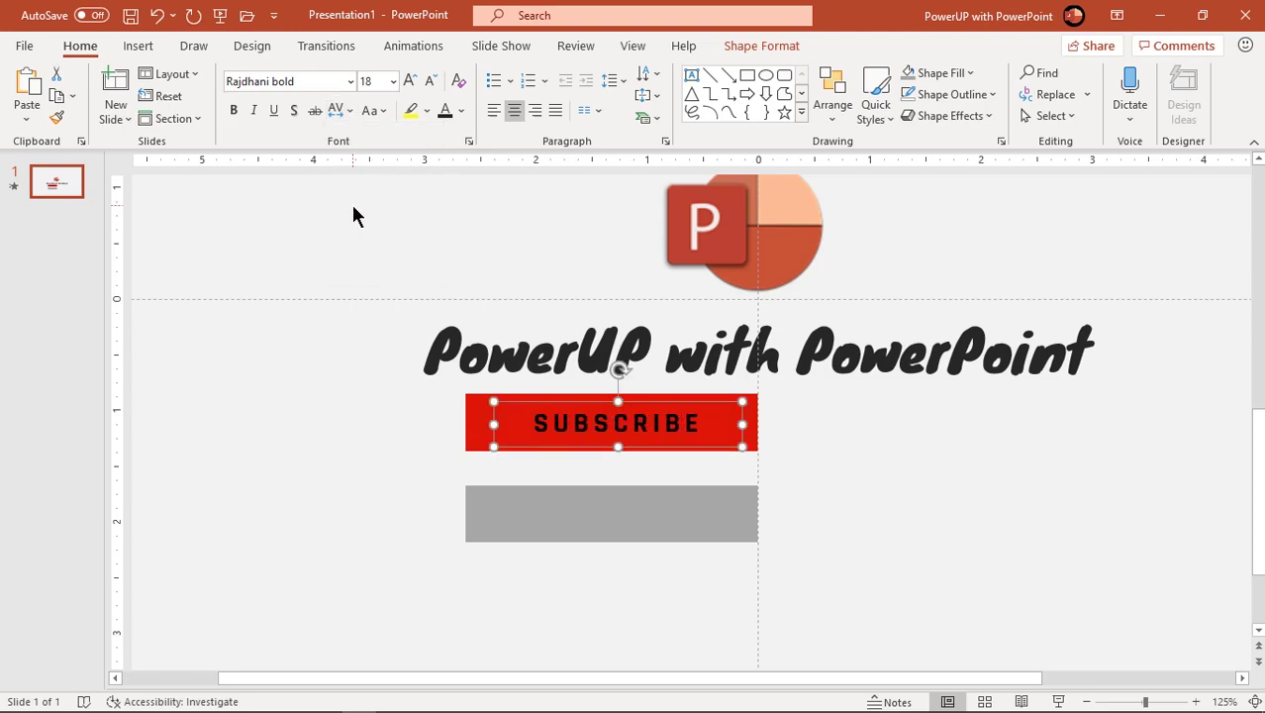
left_click(410, 81)
left_click(410, 81)
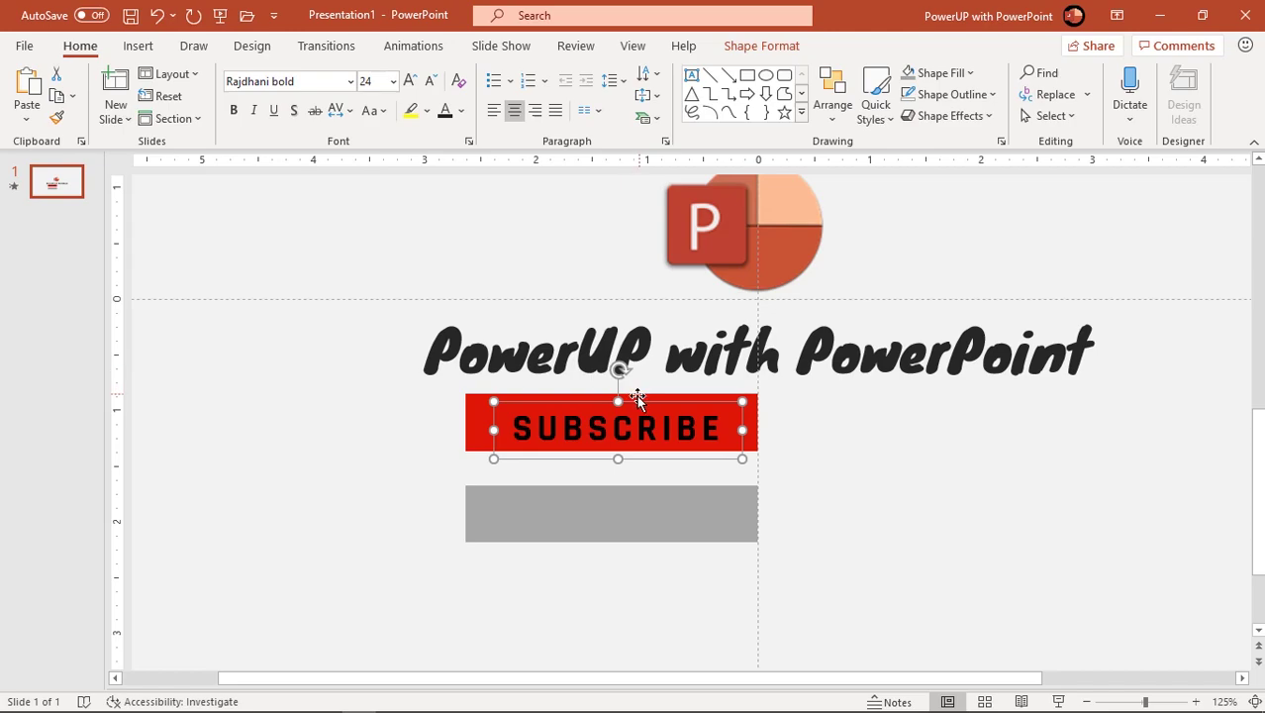
left_click_drag(636, 401, 636, 396)
key("ctrl+Up")
key("ctrl+Left")
key("ctrl+Up")
key("ctrl+Left")
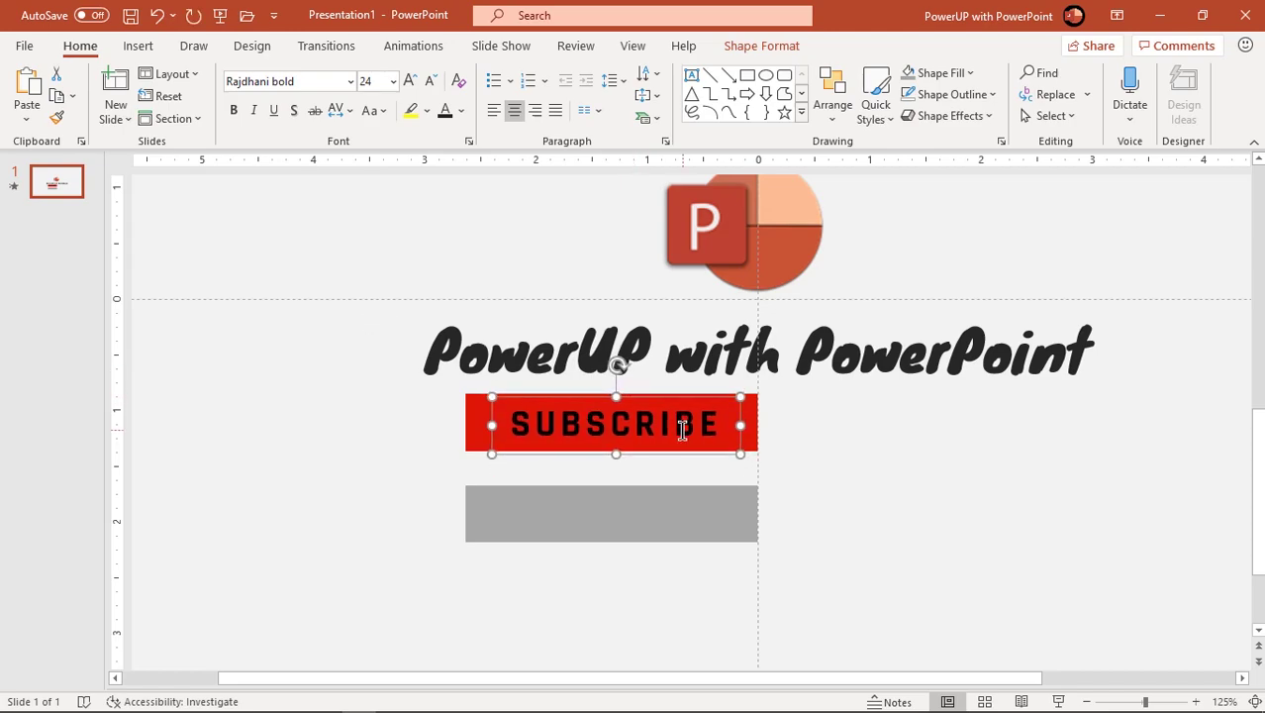
- Make SUBSCRIBE white at 28 pt on one line, then copy it onto the grey bar
left_click(462, 111)
left_click(453, 162)
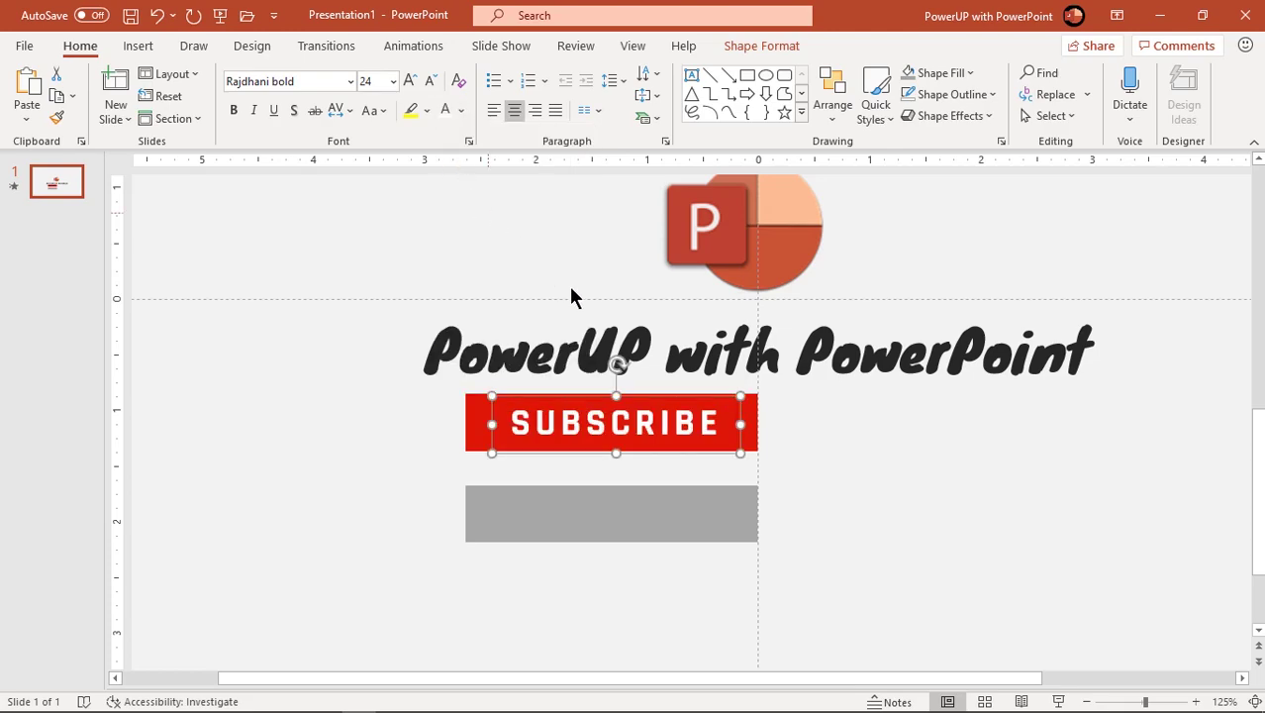
left_click_drag(710, 460, 690, 453)
left_click(410, 80)
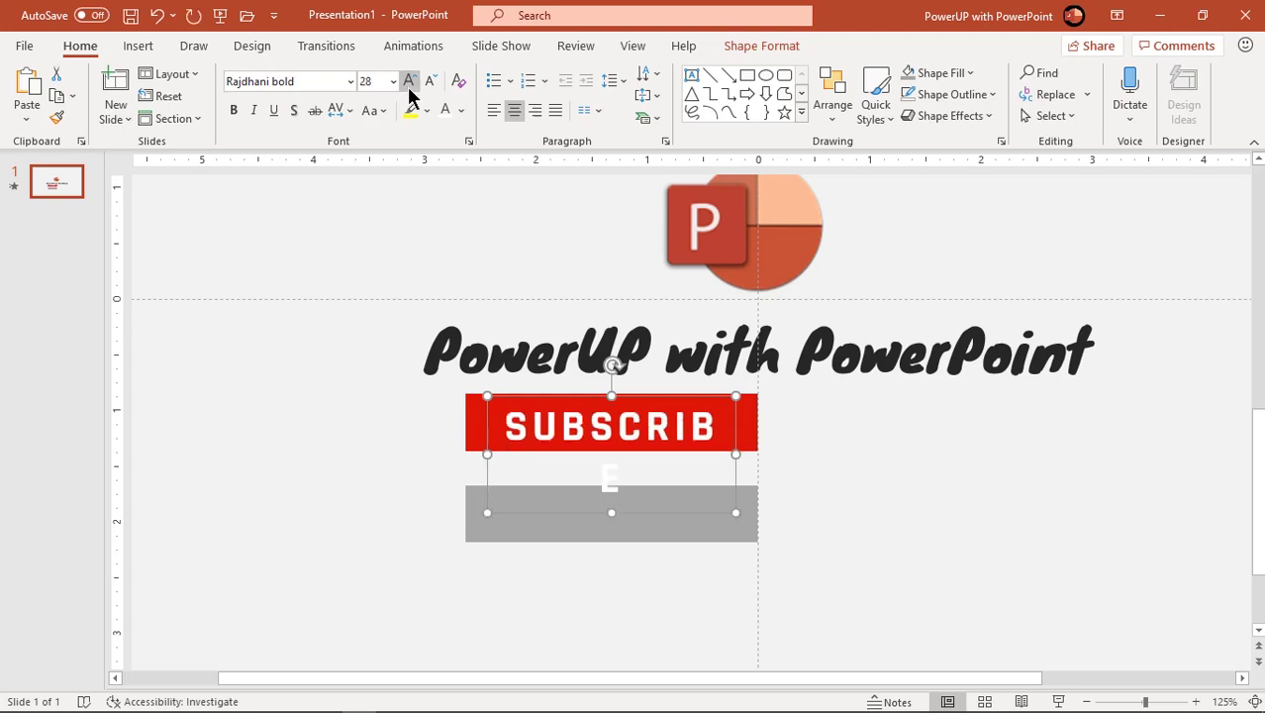
left_click_drag(735, 457, 702, 464)
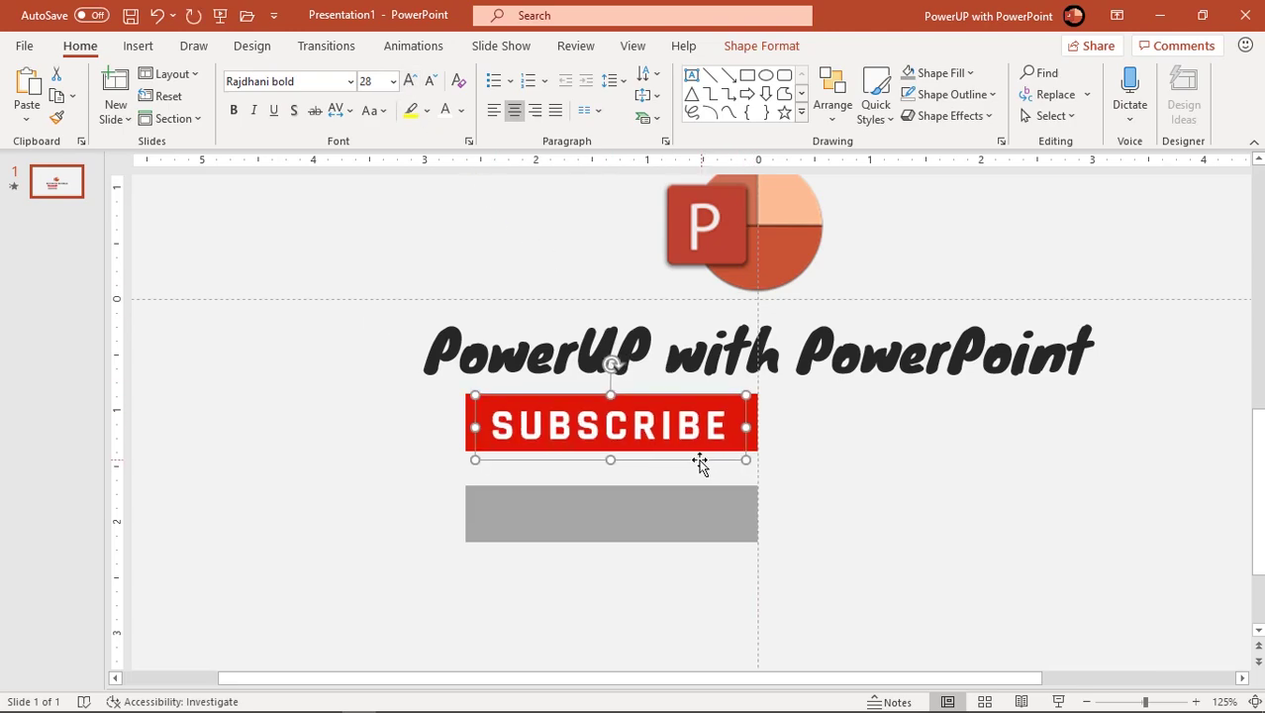
key("ctrl+Up")
key("ctrl+Up")
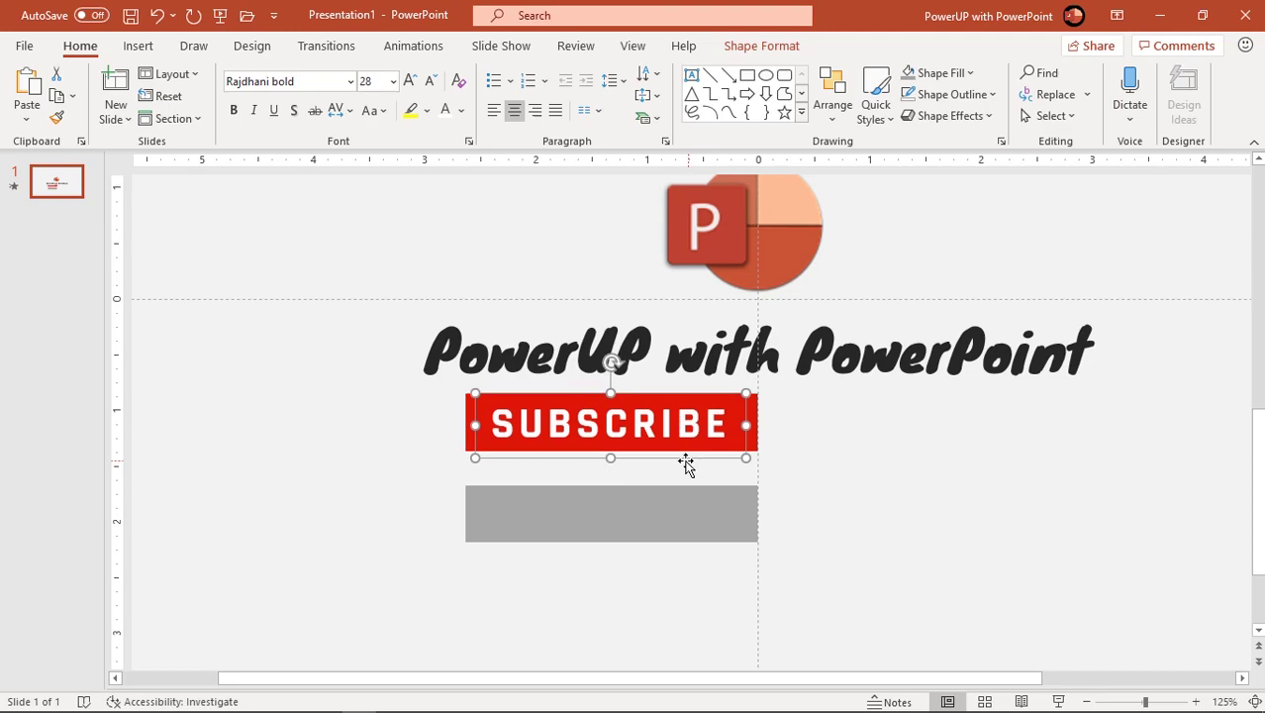
left_click_drag(683, 460, 683, 555)
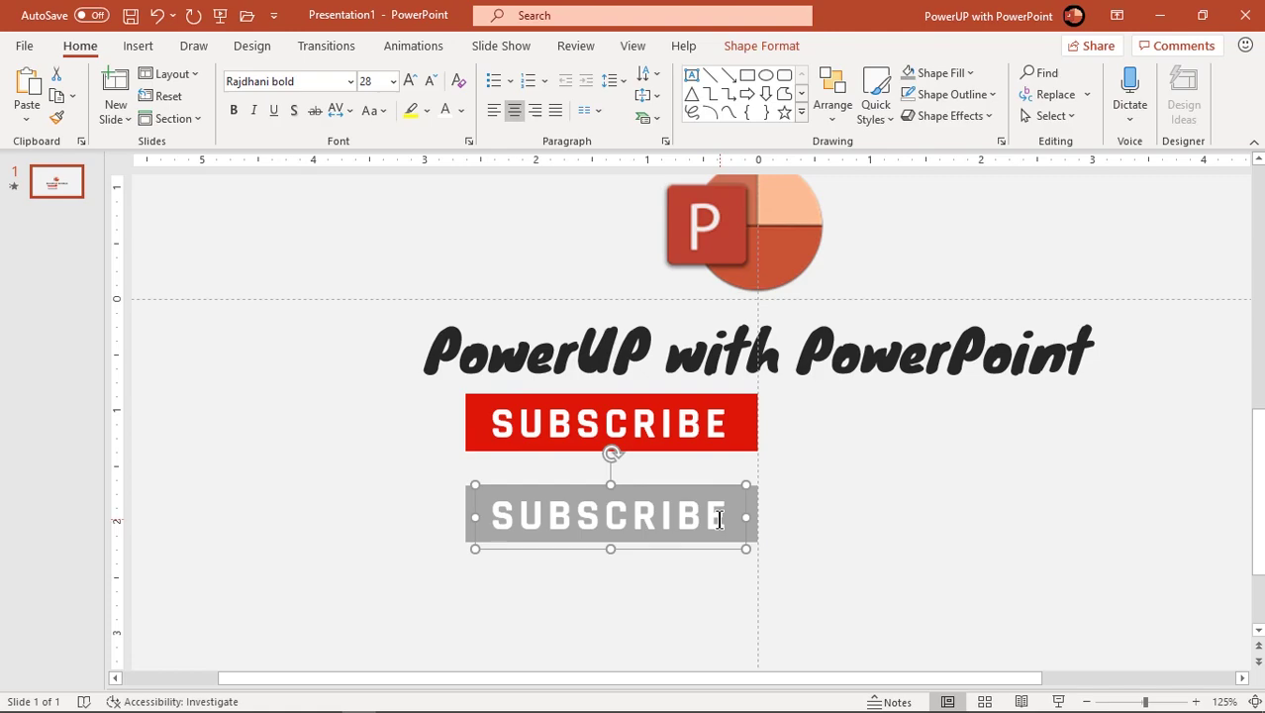
- Change the grey button's text to 'SUBSCRIBED' and widen its box to fit one line
left_click_drag(747, 520, 758, 518)
left_click(734, 516)
key("Return")
type("D")
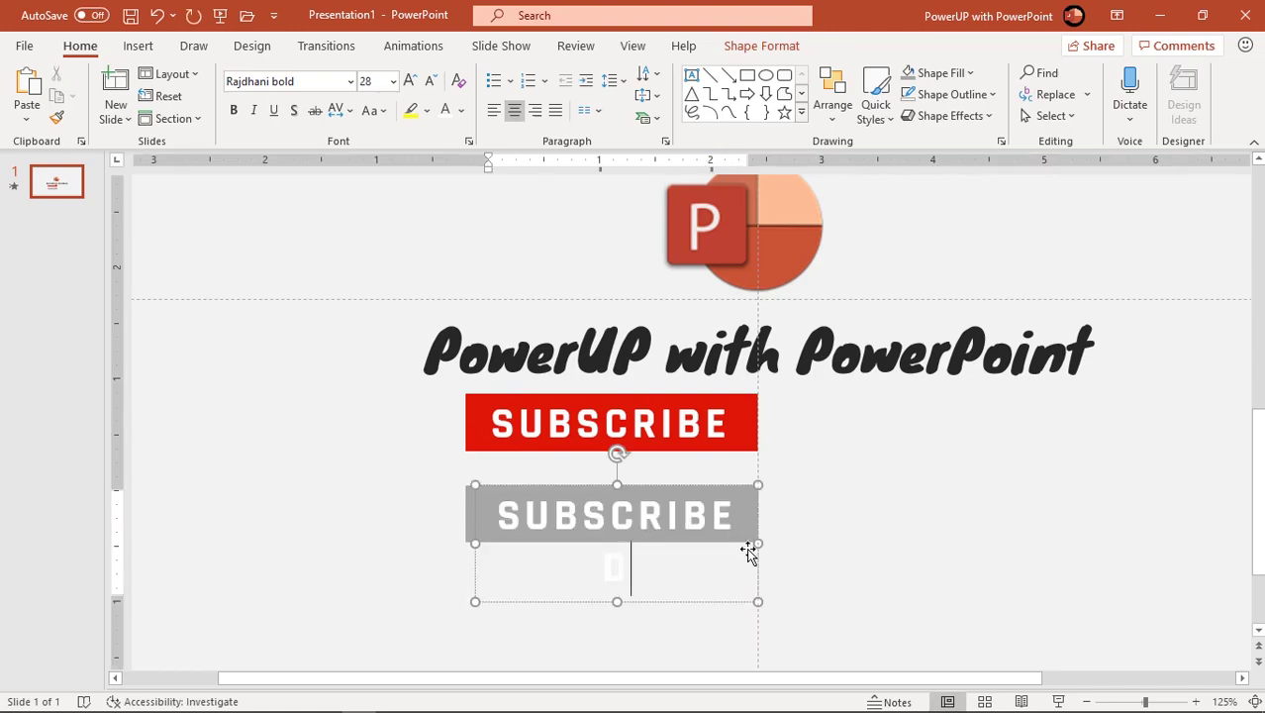
left_click_drag(757, 543, 768, 537)
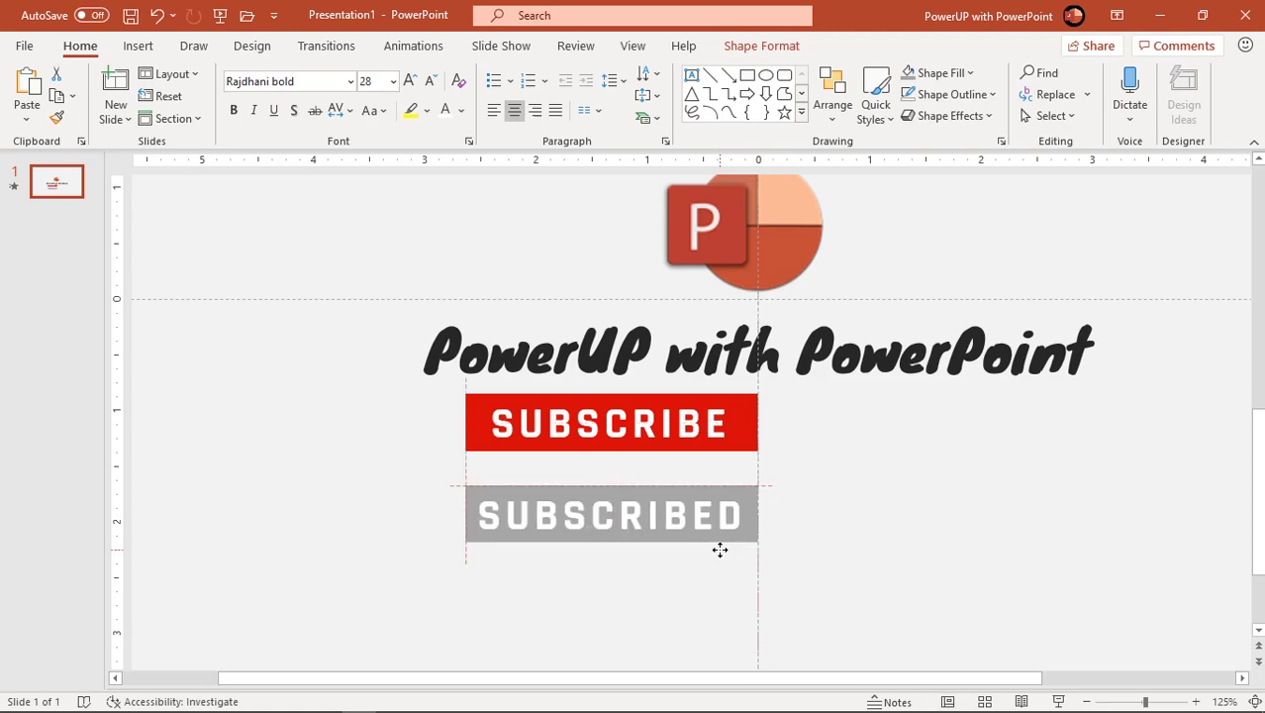
left_click(710, 569)
- Group the red bar with its SUBSCRIBE text
scroll(710, 570, "down", 5, "ctrl")
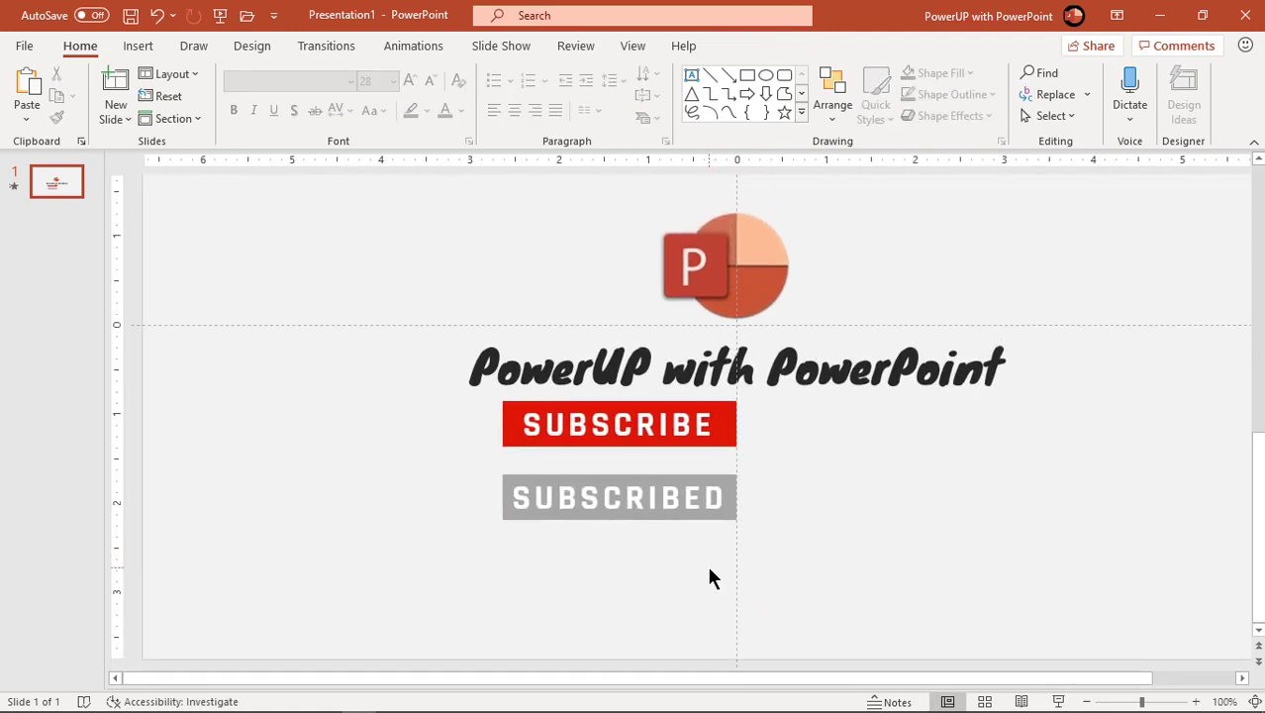
left_click_drag(804, 542, 485, 463)
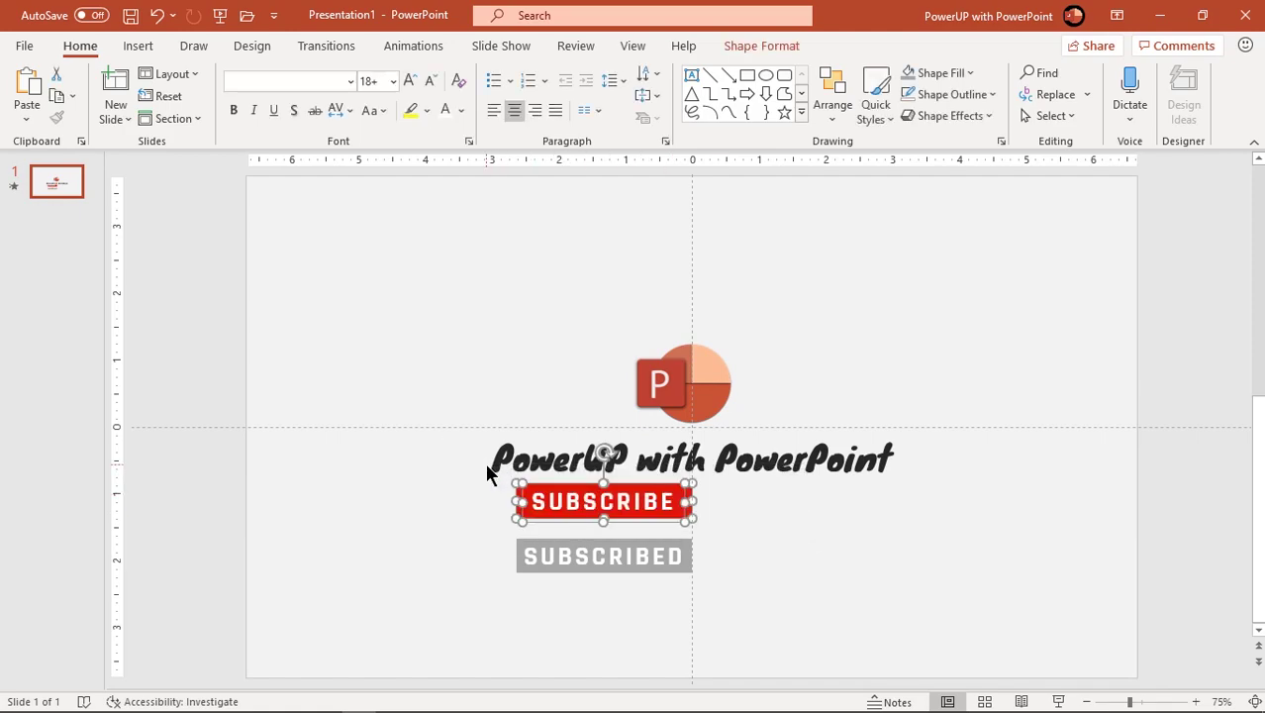
right_click(582, 522)
mouse_move(687, 289)
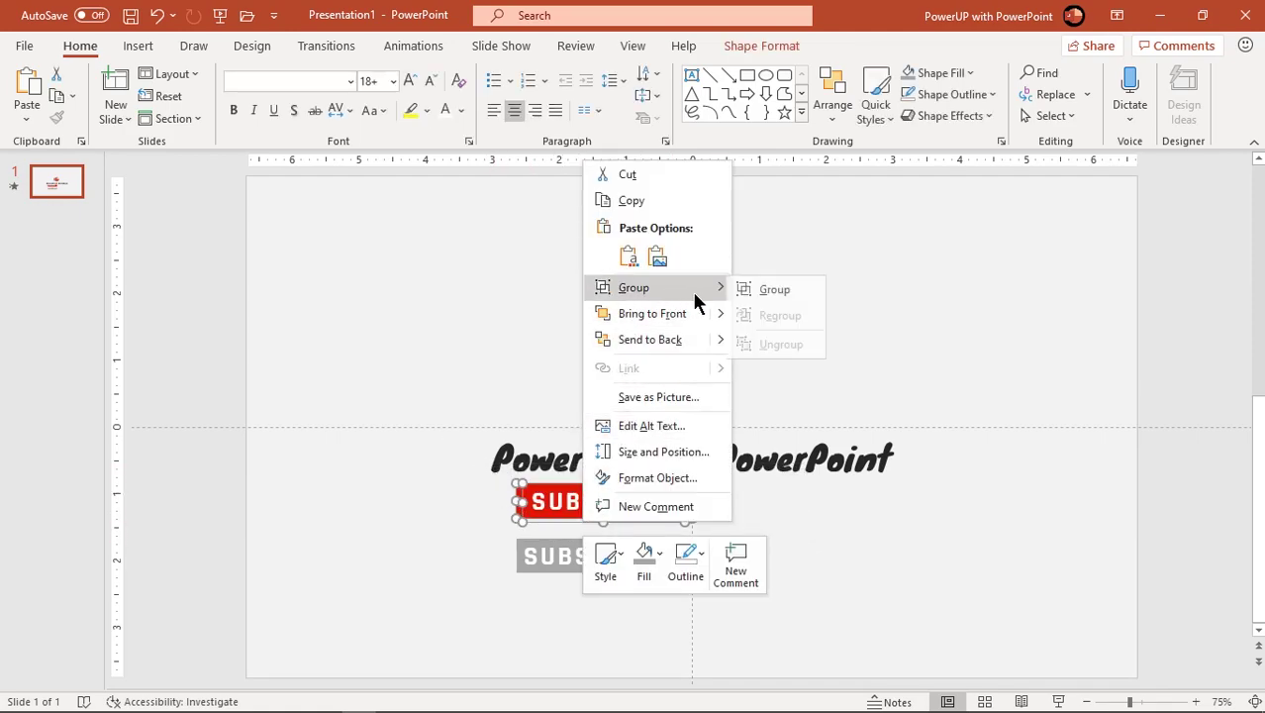
left_click(758, 289)
- Group the grey bar with its SUBSCRIBED text
left_click_drag(798, 638, 464, 525)
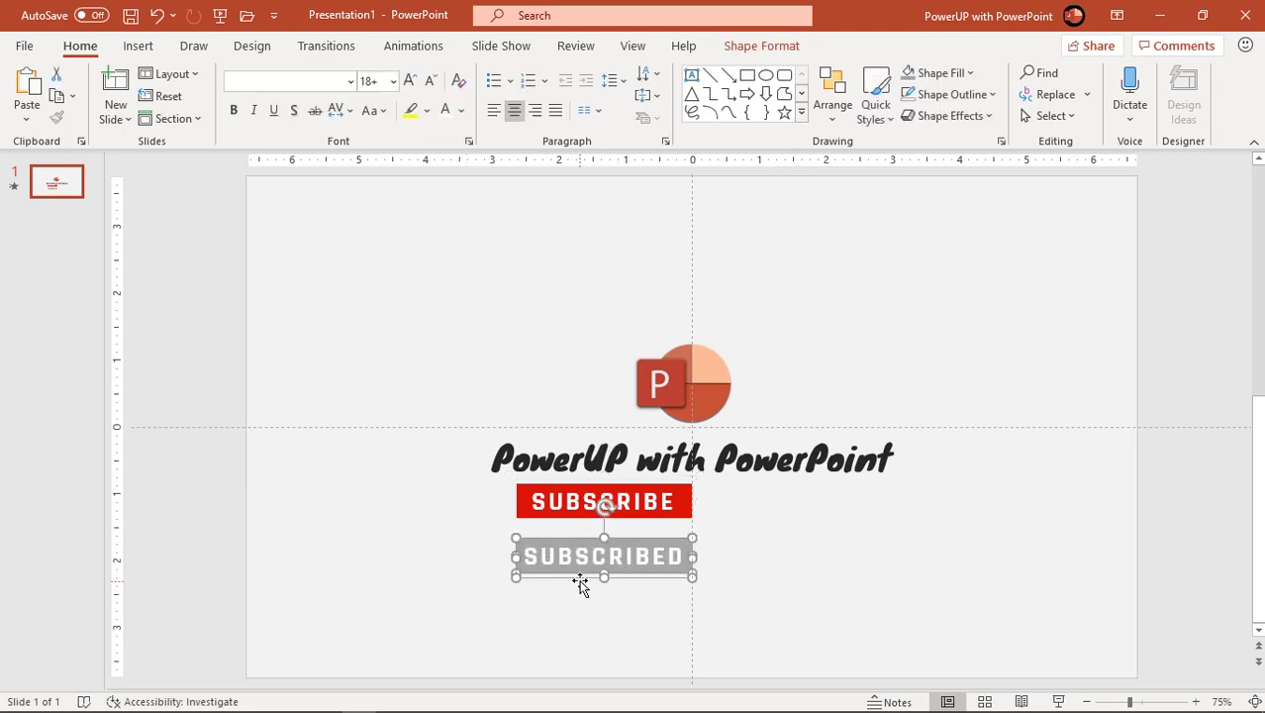
right_click(581, 577)
mouse_move(704, 343)
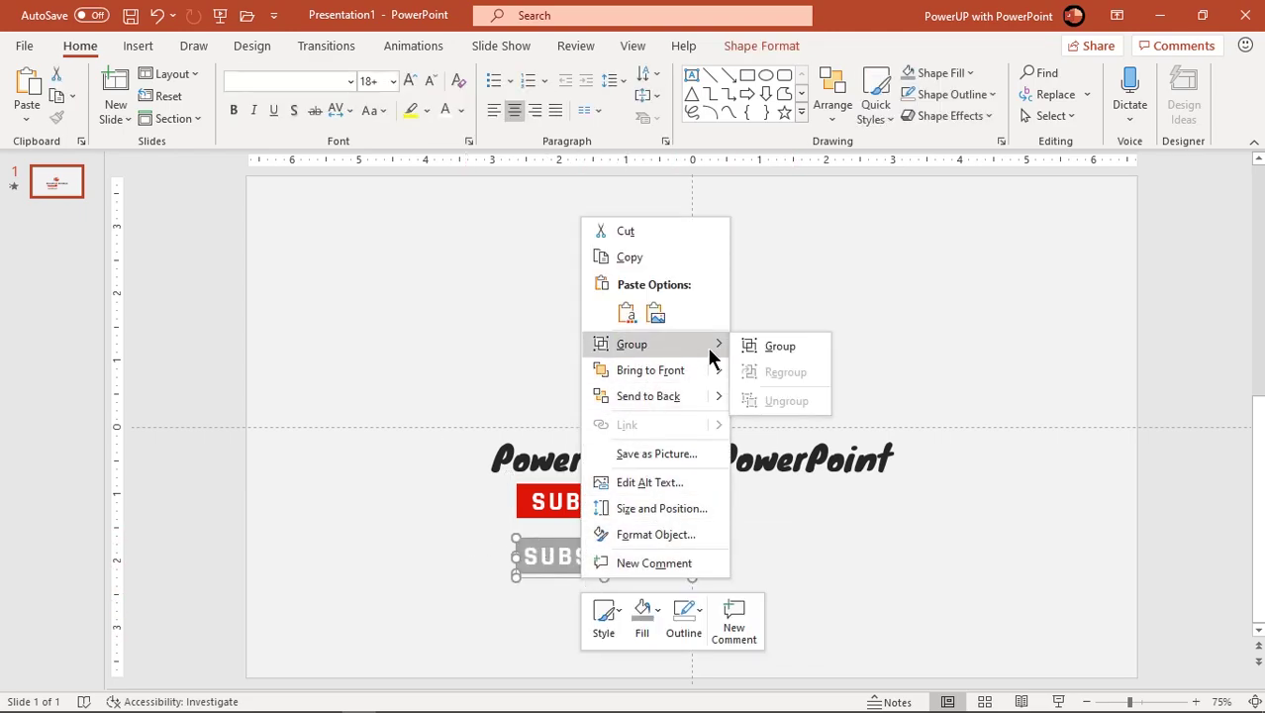
left_click(775, 349)
left_click(801, 562)
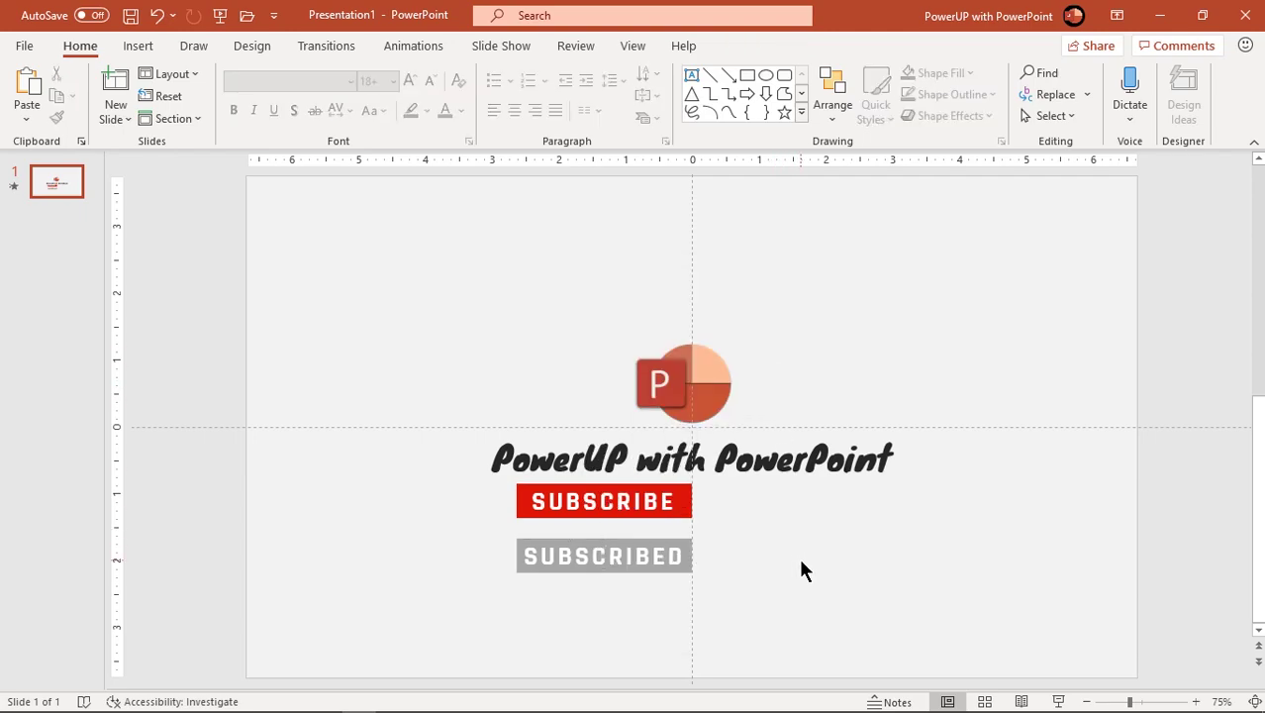
scroll(802, 570, "down", 1)
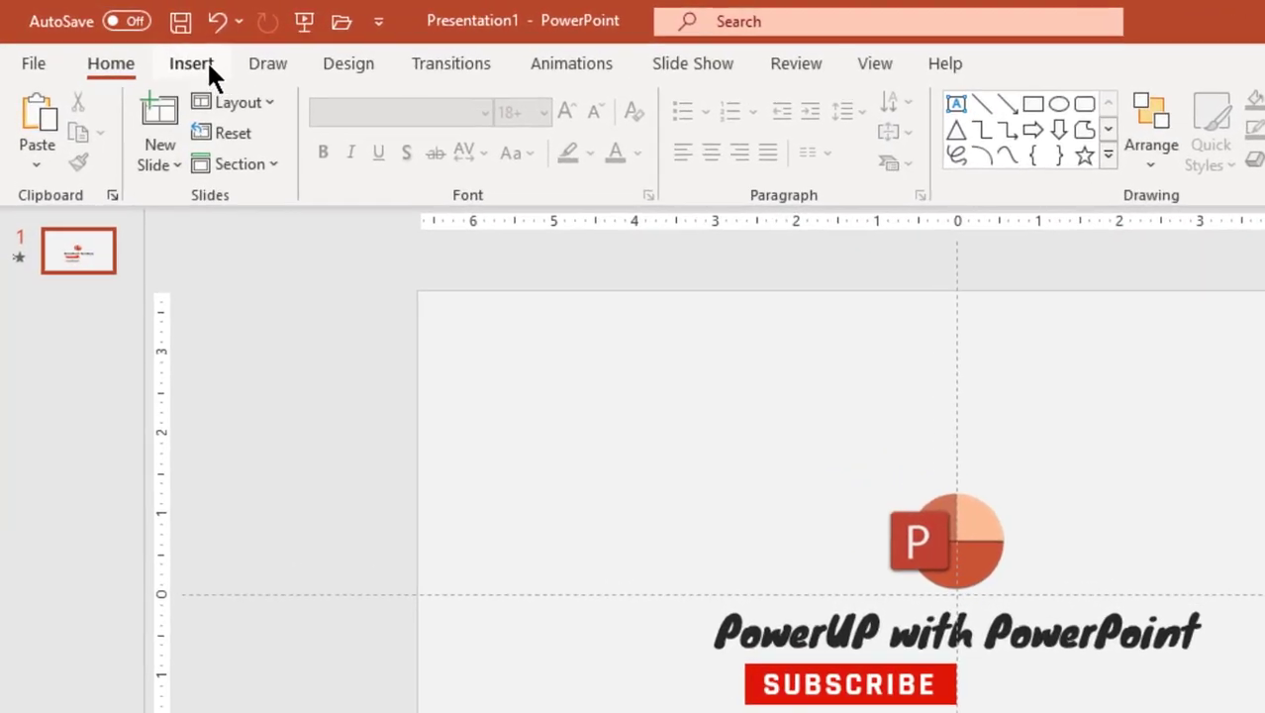
- Insert the Mouse, sound Enabled and sound pictures and move them to the slide's upper right
left_click(207, 61)
left_click(189, 164)
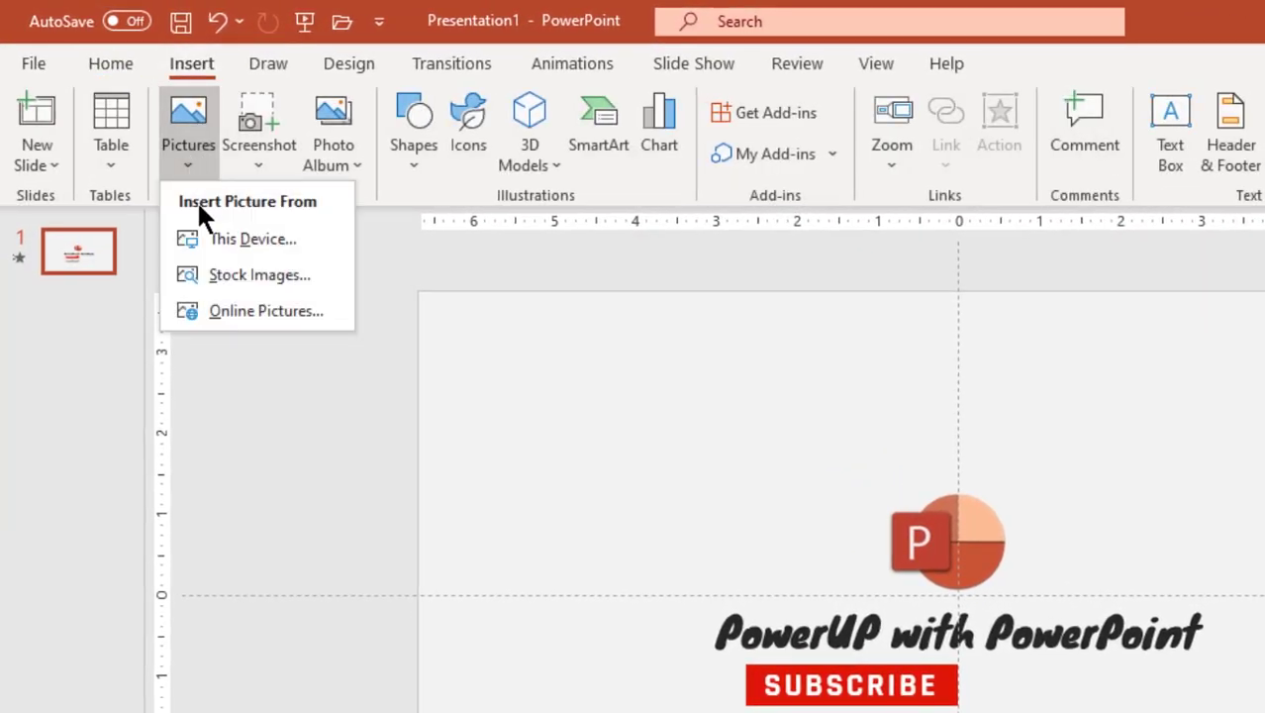
left_click(210, 243)
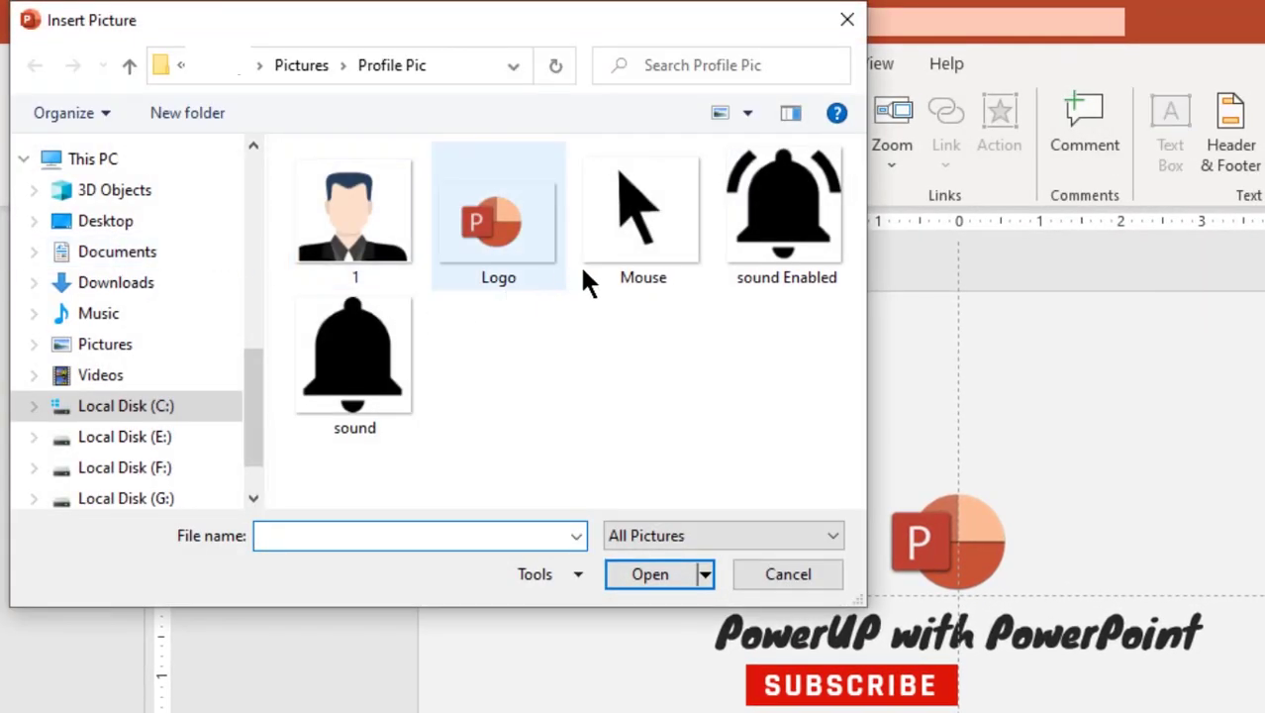
left_click(610, 246)
left_click(757, 282, "ctrl")
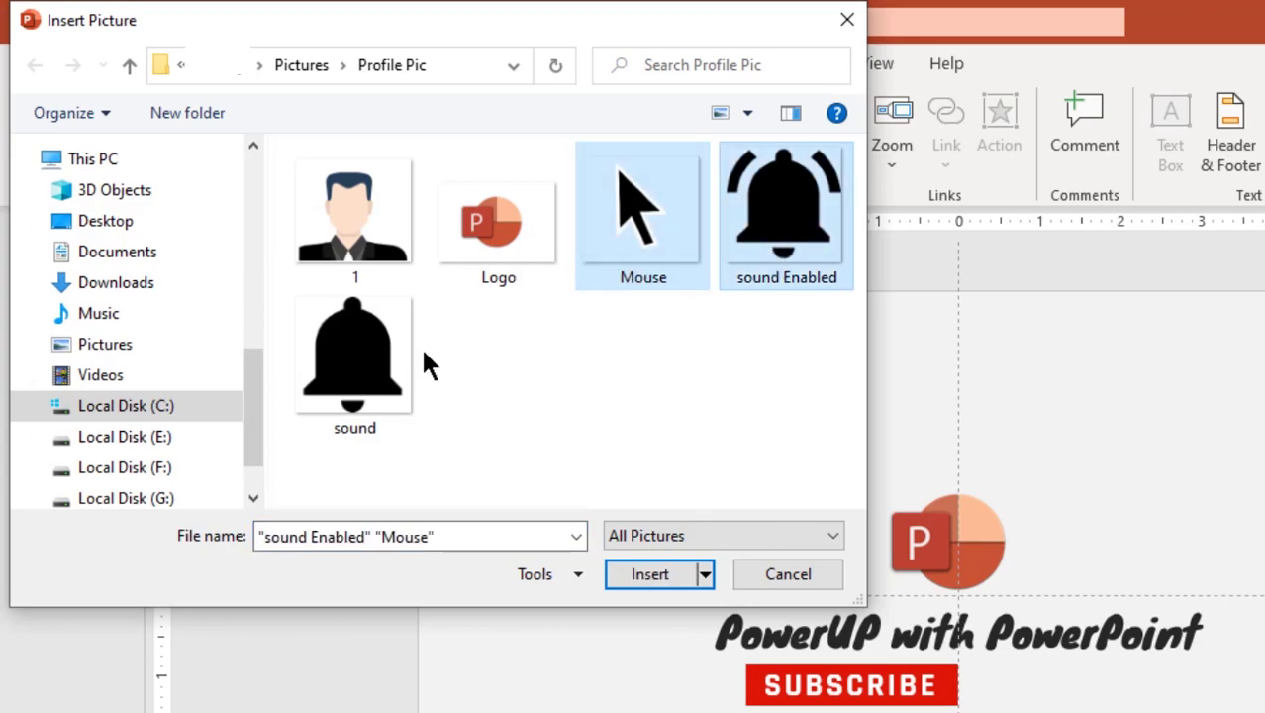
left_click(381, 361, "ctrl")
left_click(649, 576)
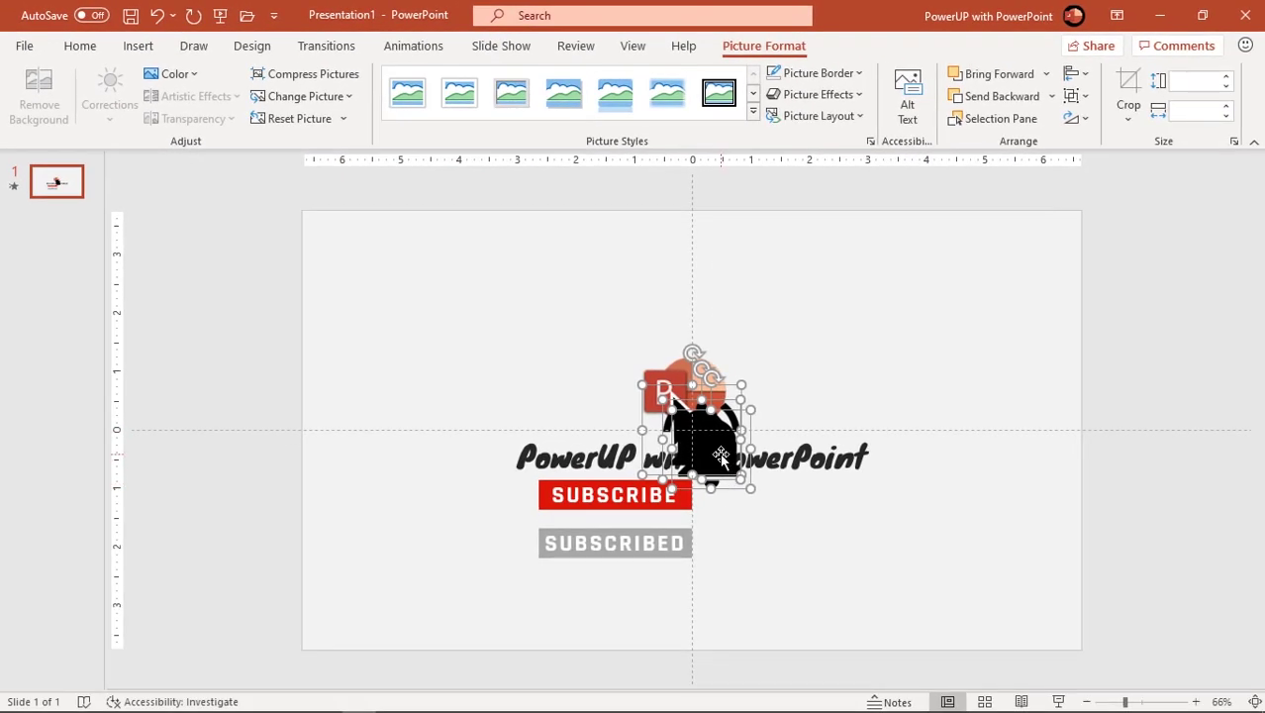
left_click_drag(896, 569, 1141, 396)
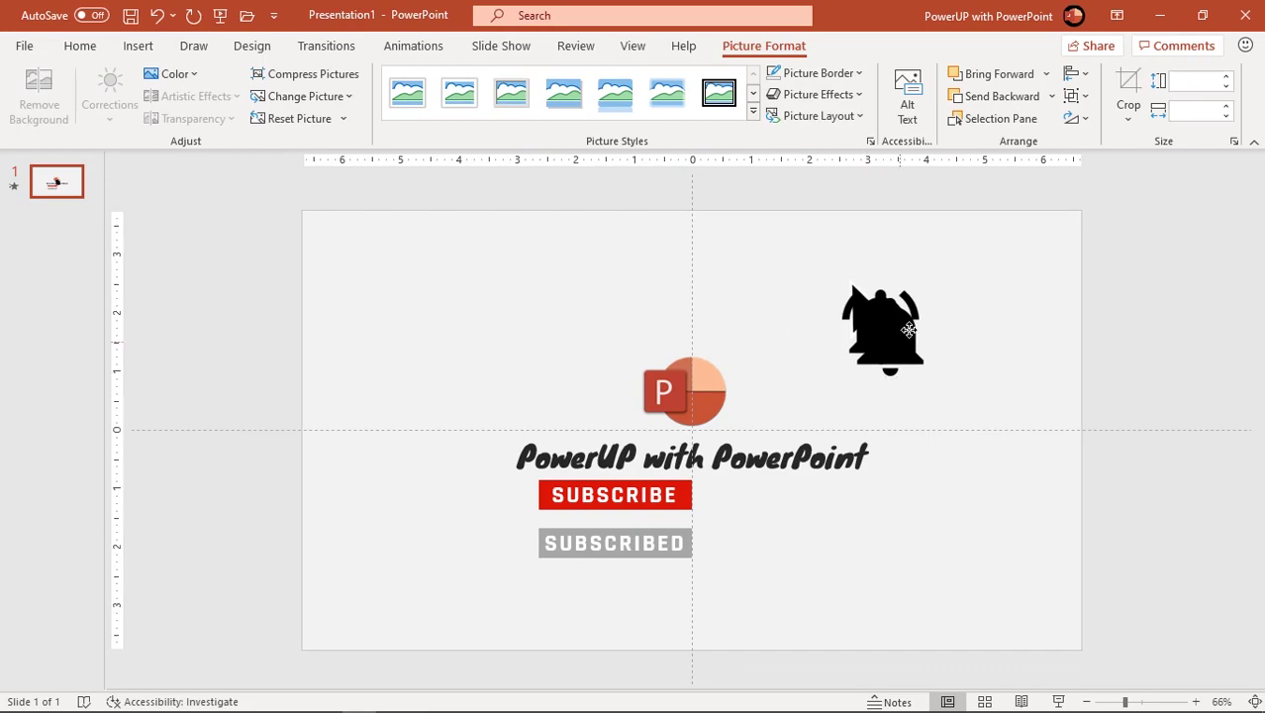
left_click(956, 476)
- Place both bells beside the buttons and set their width to 0.5"
left_click_drag(896, 337, 929, 530)
left_click_drag(881, 315, 811, 548)
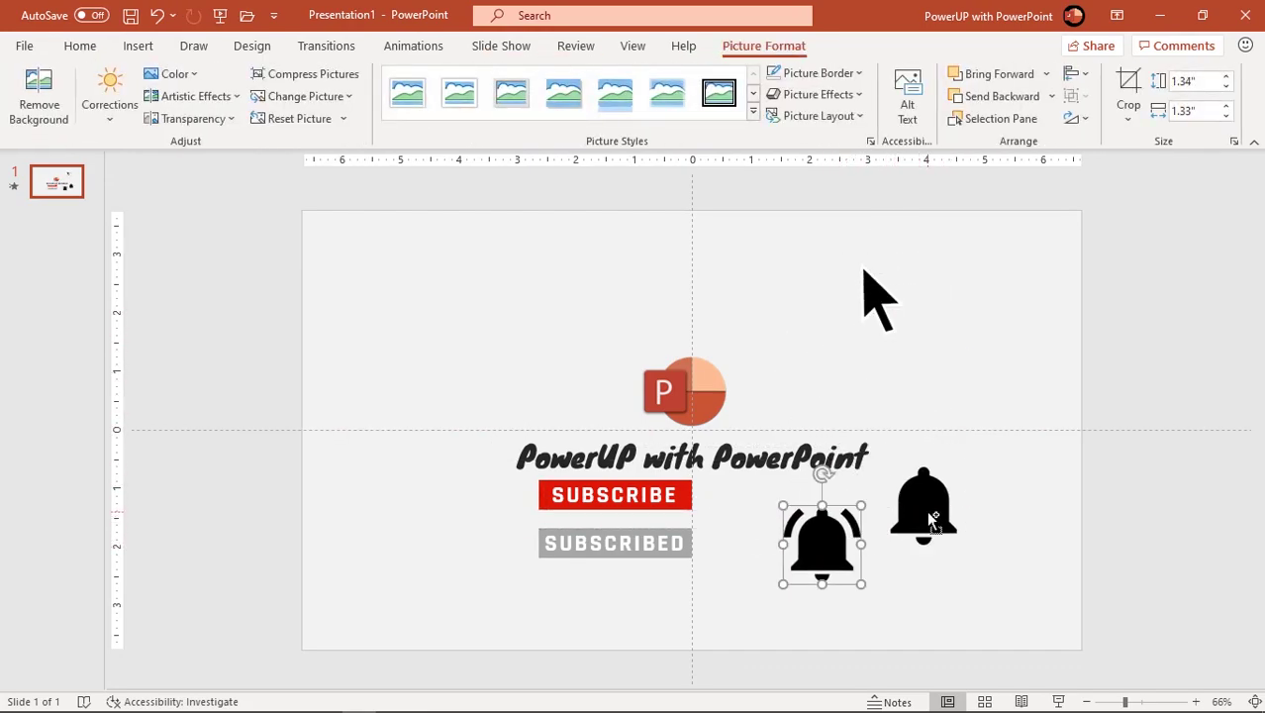
left_click(931, 515, "shift")
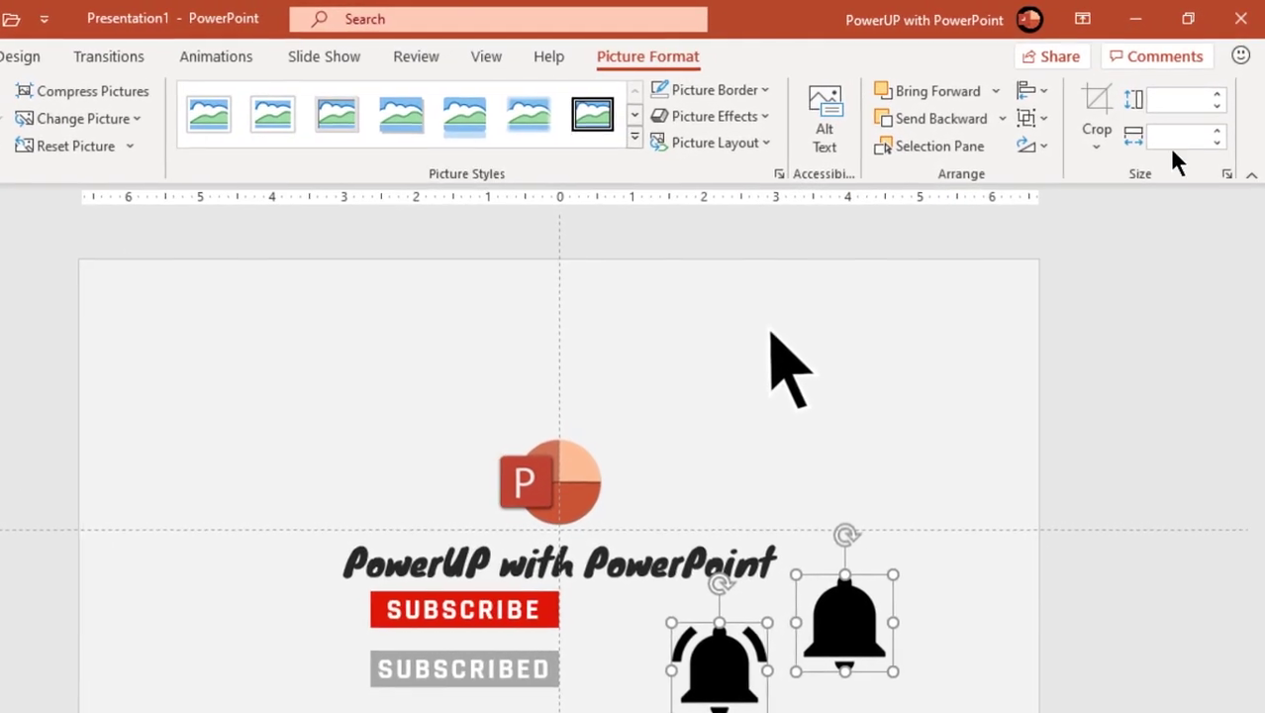
left_click(1192, 112)
type("0.5")
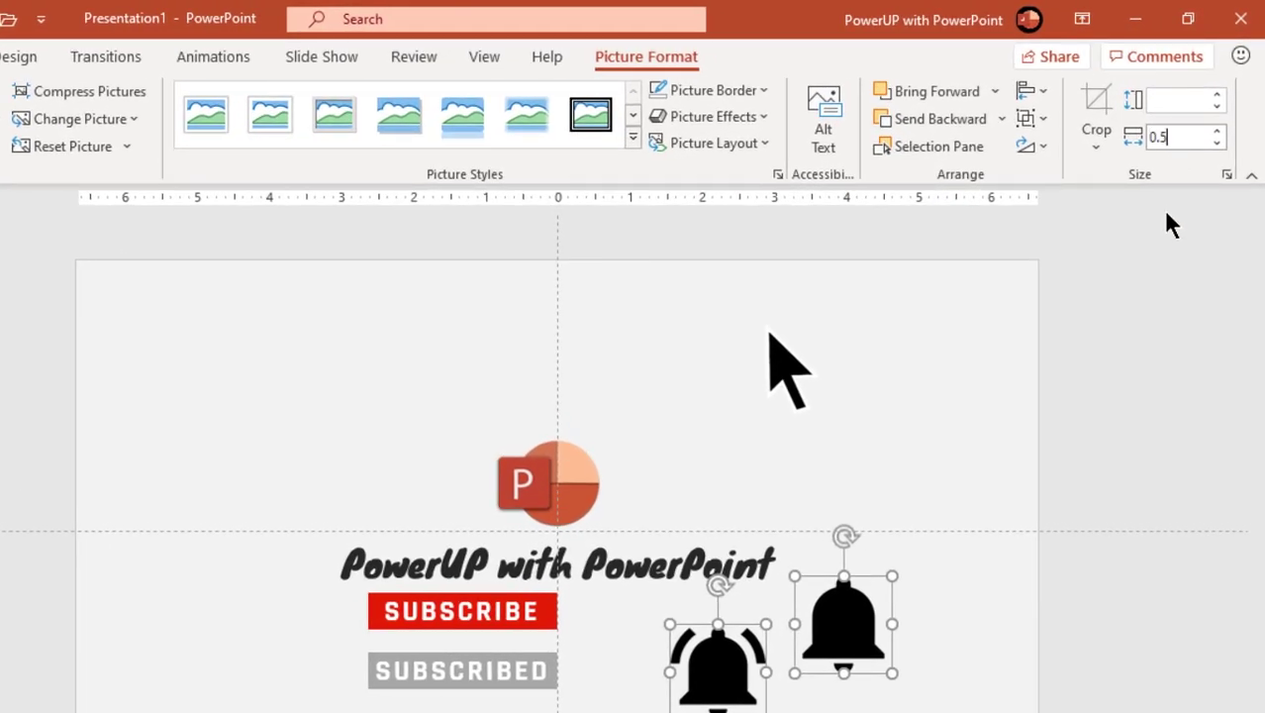
key("Return")
left_click(792, 654)
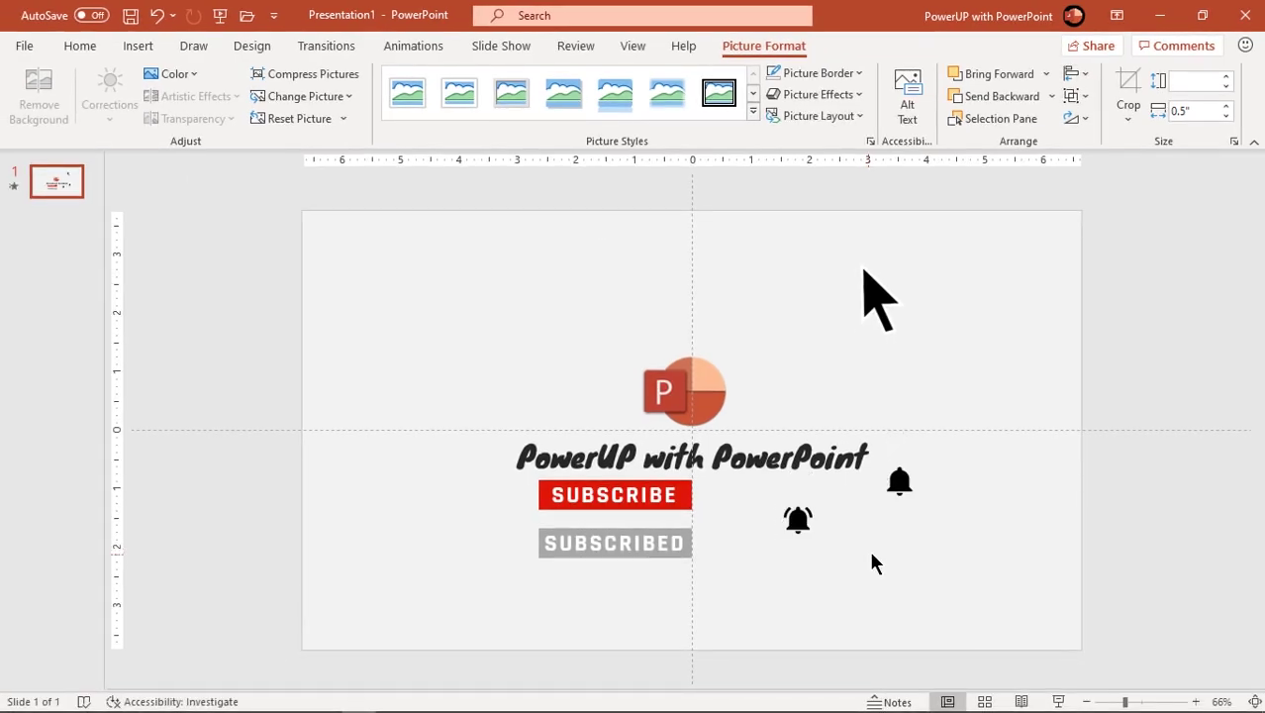
- Place the plain bell beside SUBSCRIBE and shift both buttons slightly right
left_click_drag(827, 576, 744, 597)
left_click_drag(827, 502, 768, 489)
left_click(551, 486)
left_click(567, 570, "shift")
left_click_drag(567, 569, 590, 568)
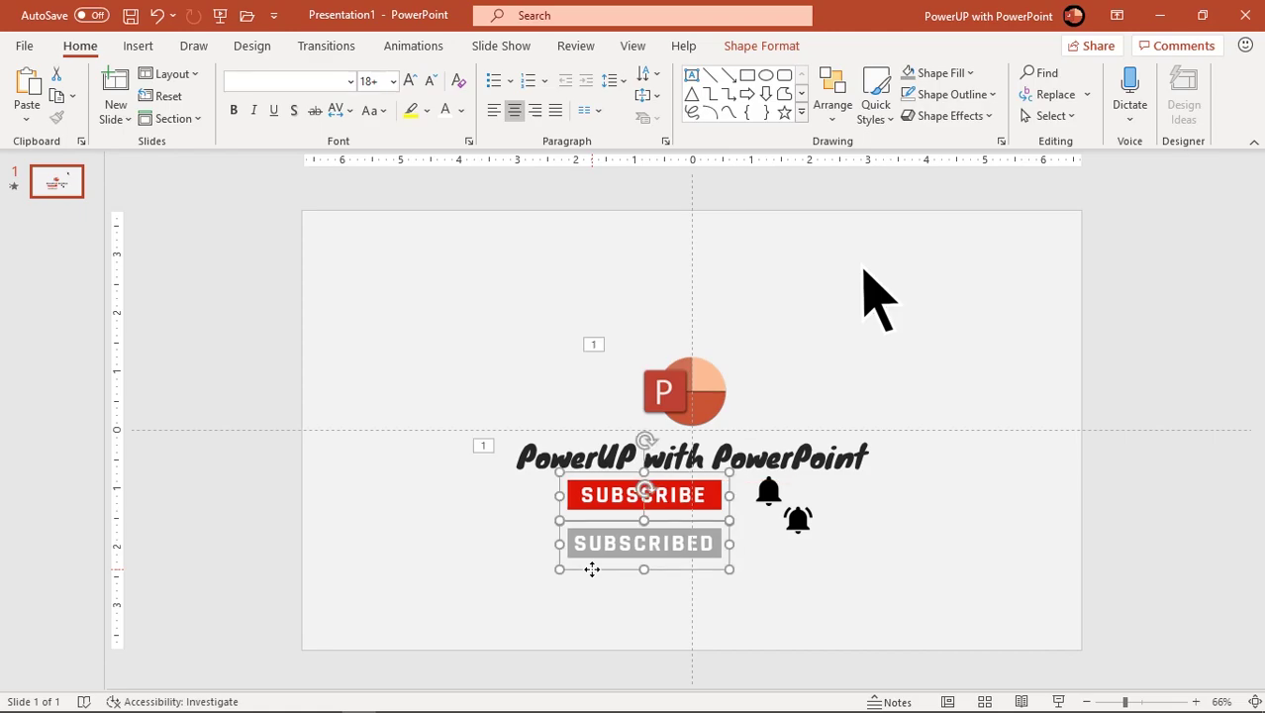
- Align the ringing bell directly below the plain bell, beside SUBSCRIBED
scroll(774, 593, "up", 8)
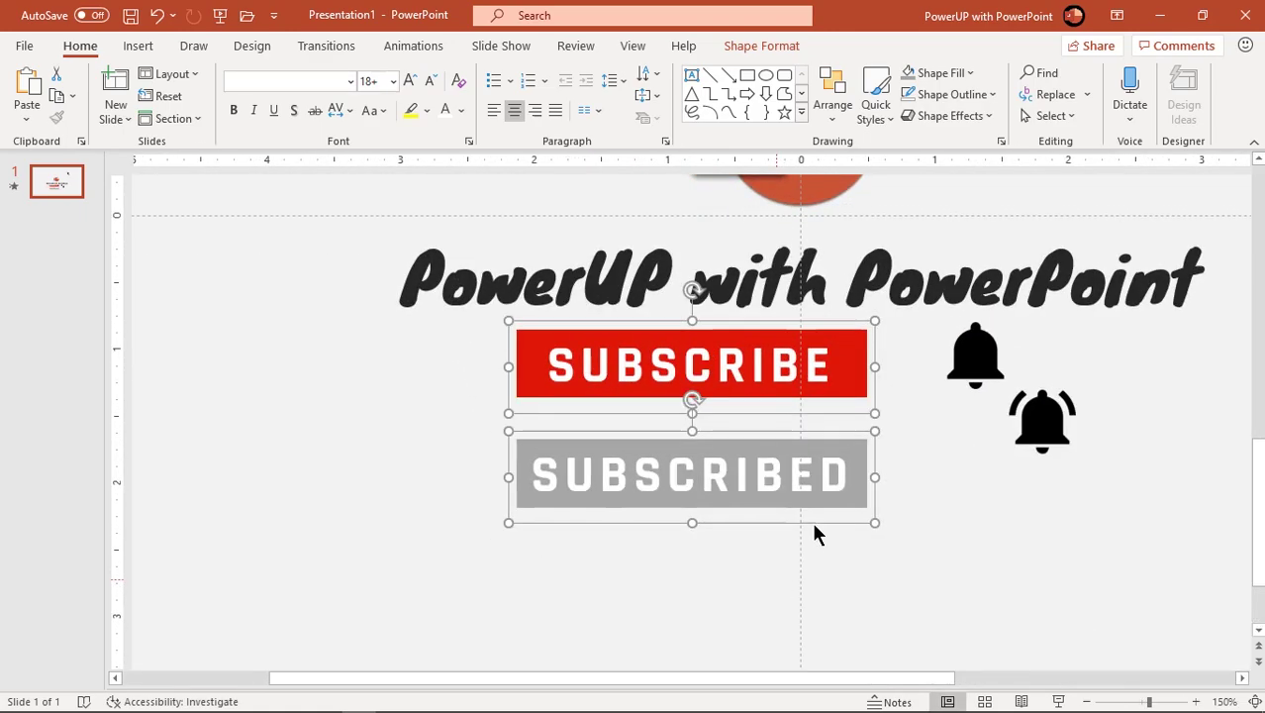
left_click(978, 483)
left_click_drag(983, 359, 973, 366)
left_click_drag(1039, 422, 964, 481)
scroll(968, 484, "down", 6)
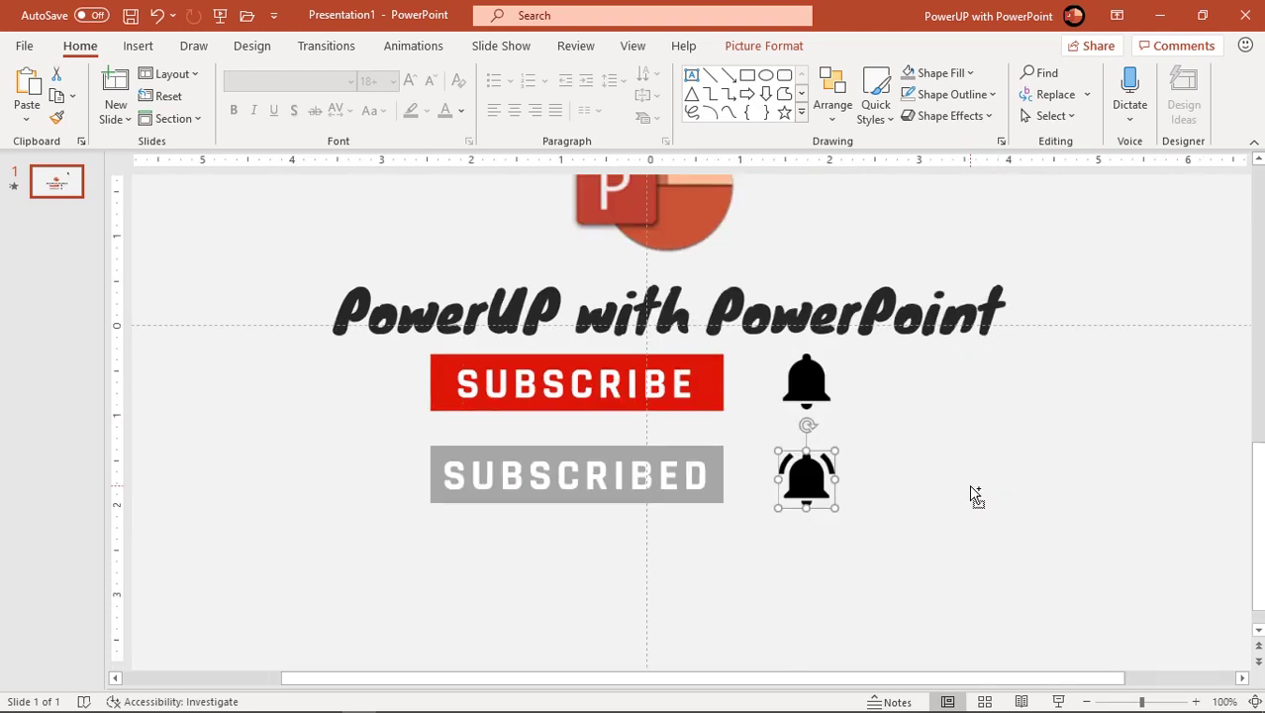
left_click(972, 486)
- Shrink the large arrow picture down into the lower-left corner
left_click(915, 302)
left_click_drag(967, 333, 219, 609)
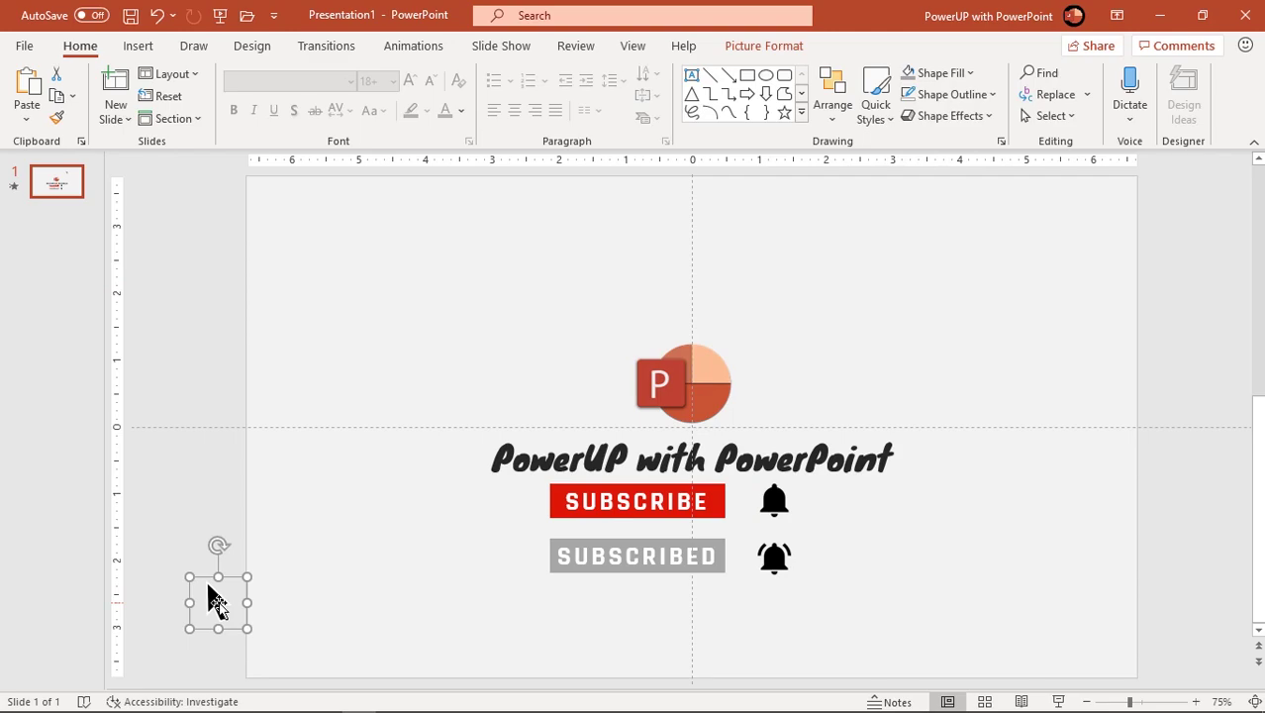
left_click(325, 567)
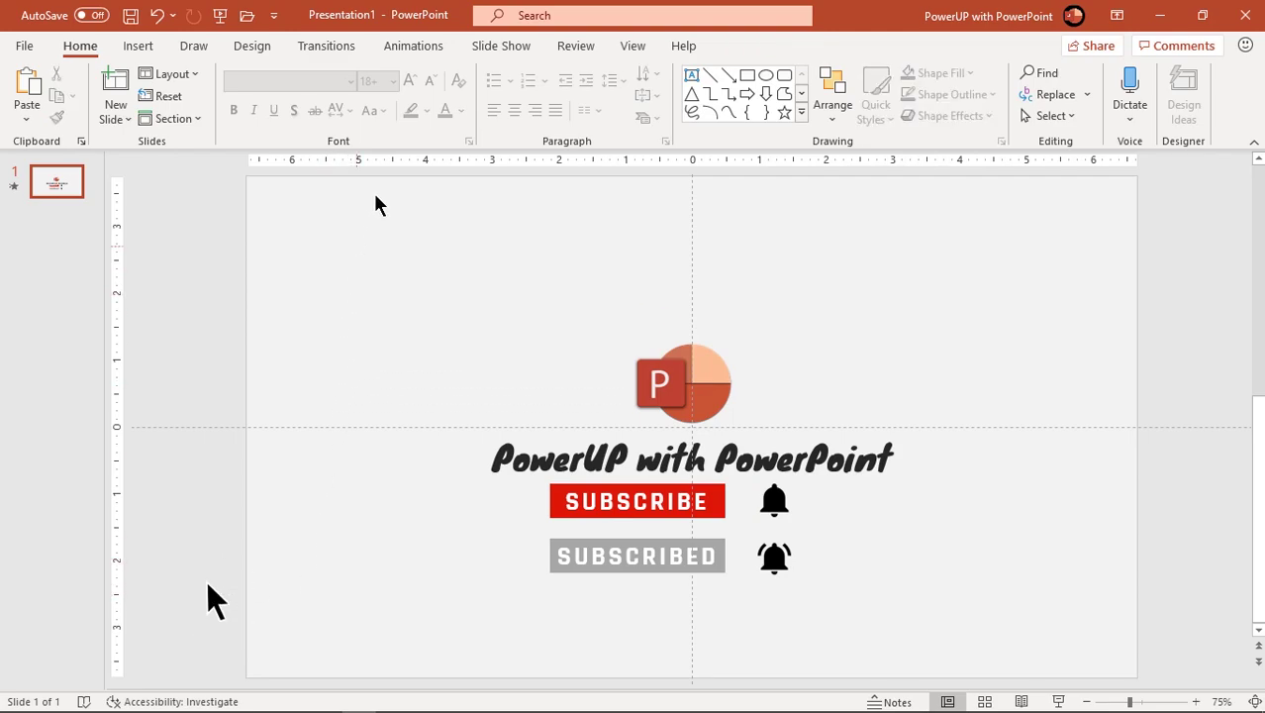
- Apply a Fade entrance to the SUBSCRIBE and SUBSCRIBED buttons and the bell pictures
left_click(410, 51)
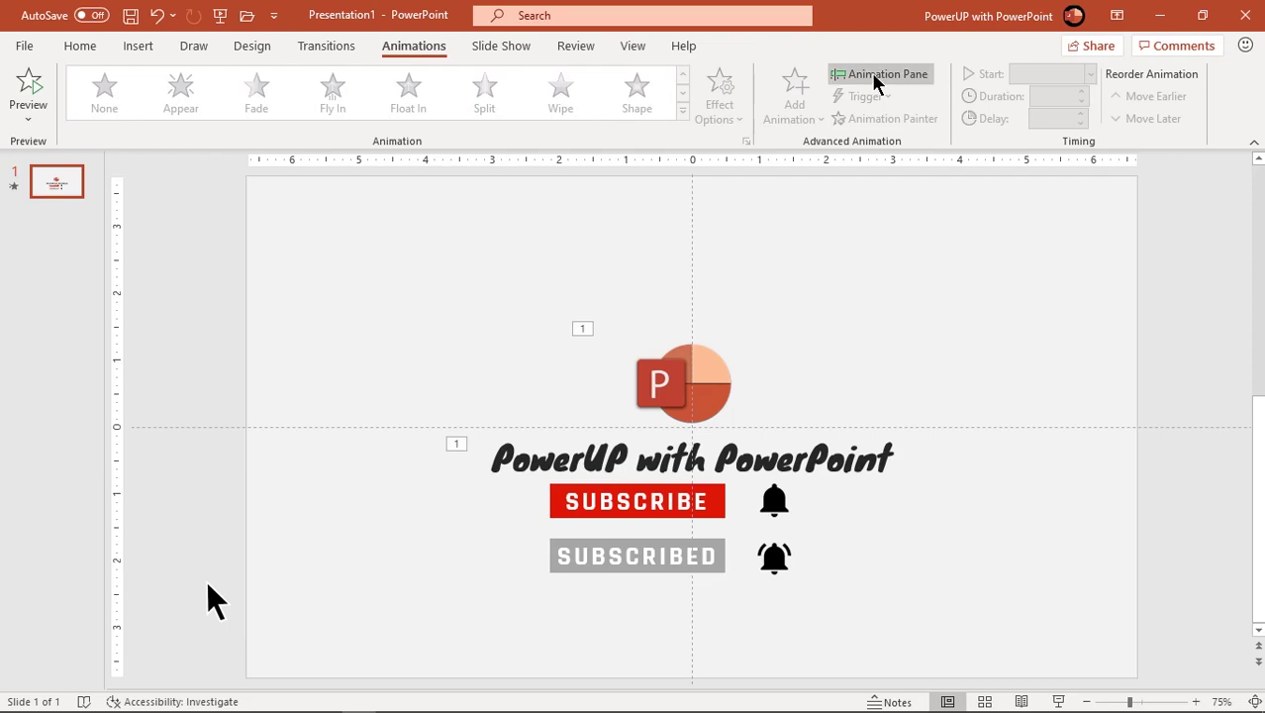
left_click(879, 77)
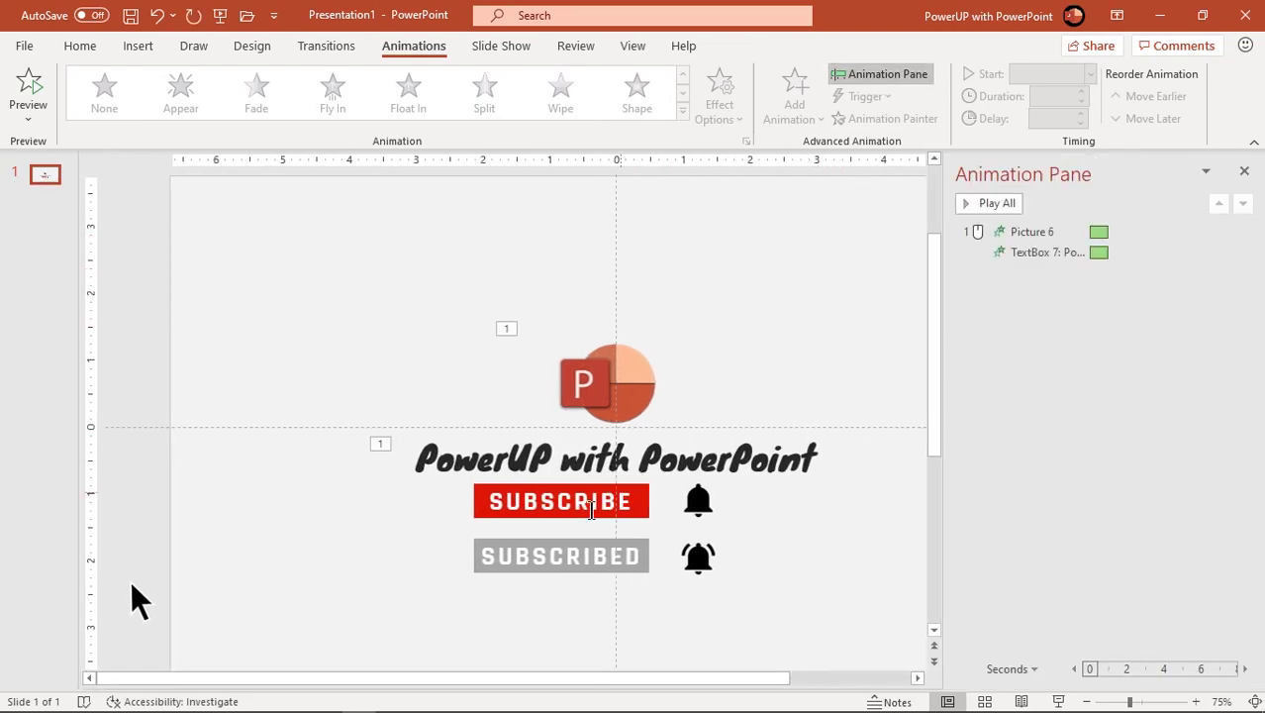
left_click(546, 492)
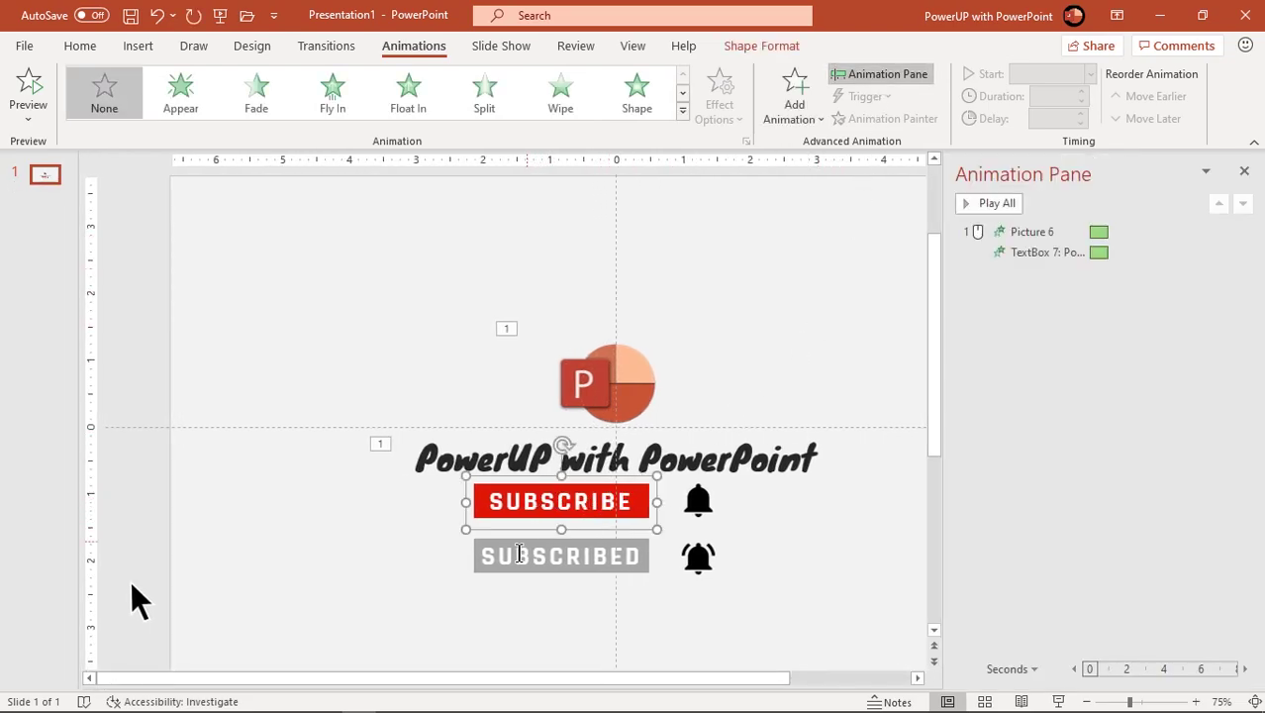
left_click(522, 550, "shift")
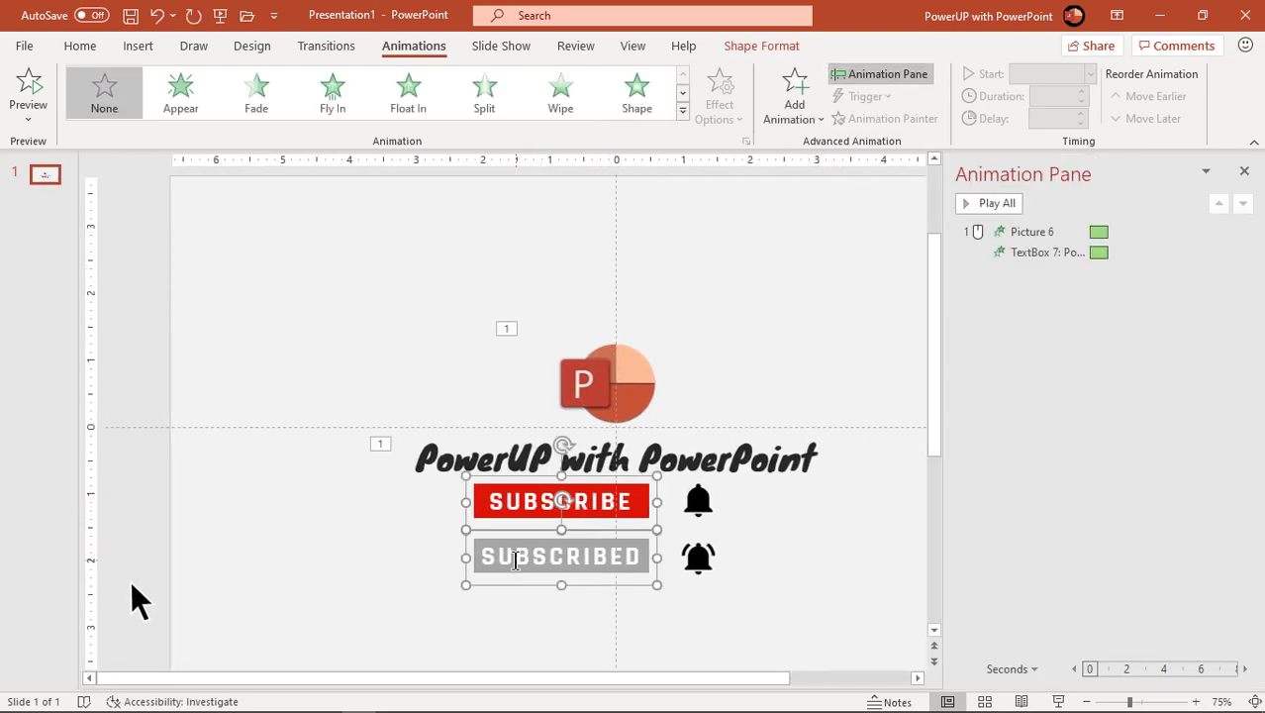
left_click(701, 503, "shift")
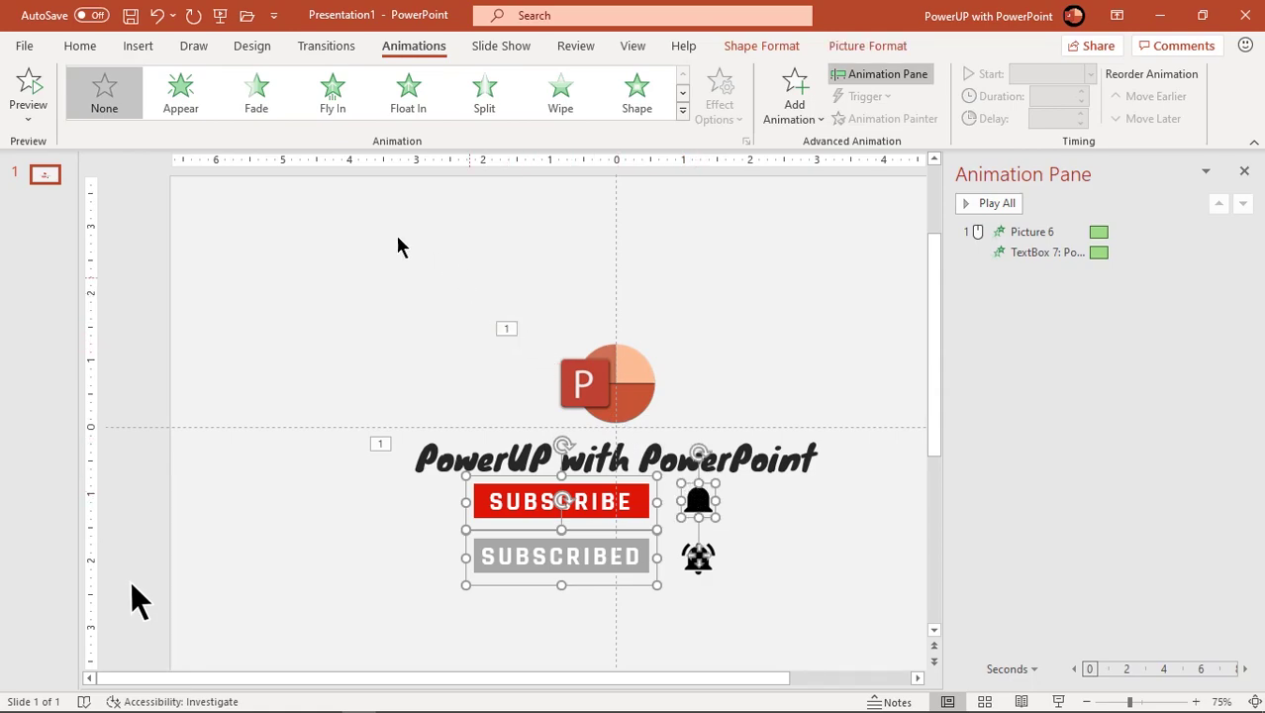
left_click(258, 101)
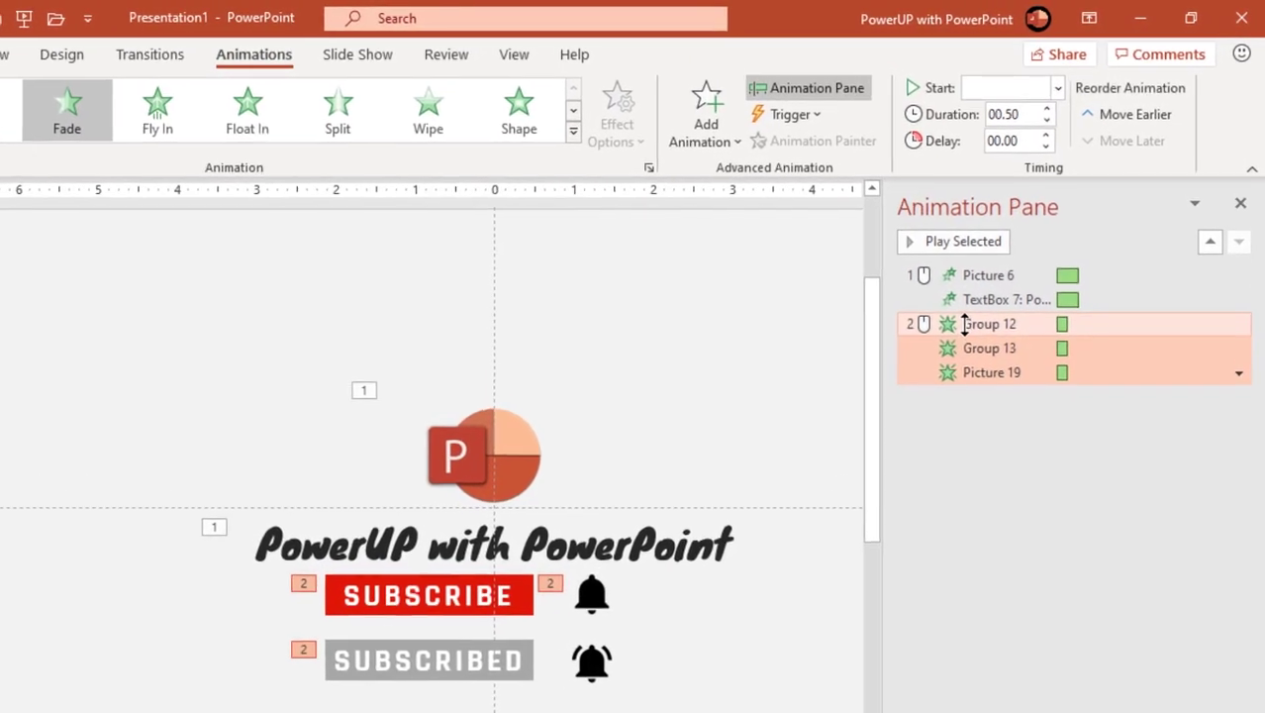
- Set the Group 12 fade to start After Previous and preview the sequence
left_click(965, 324)
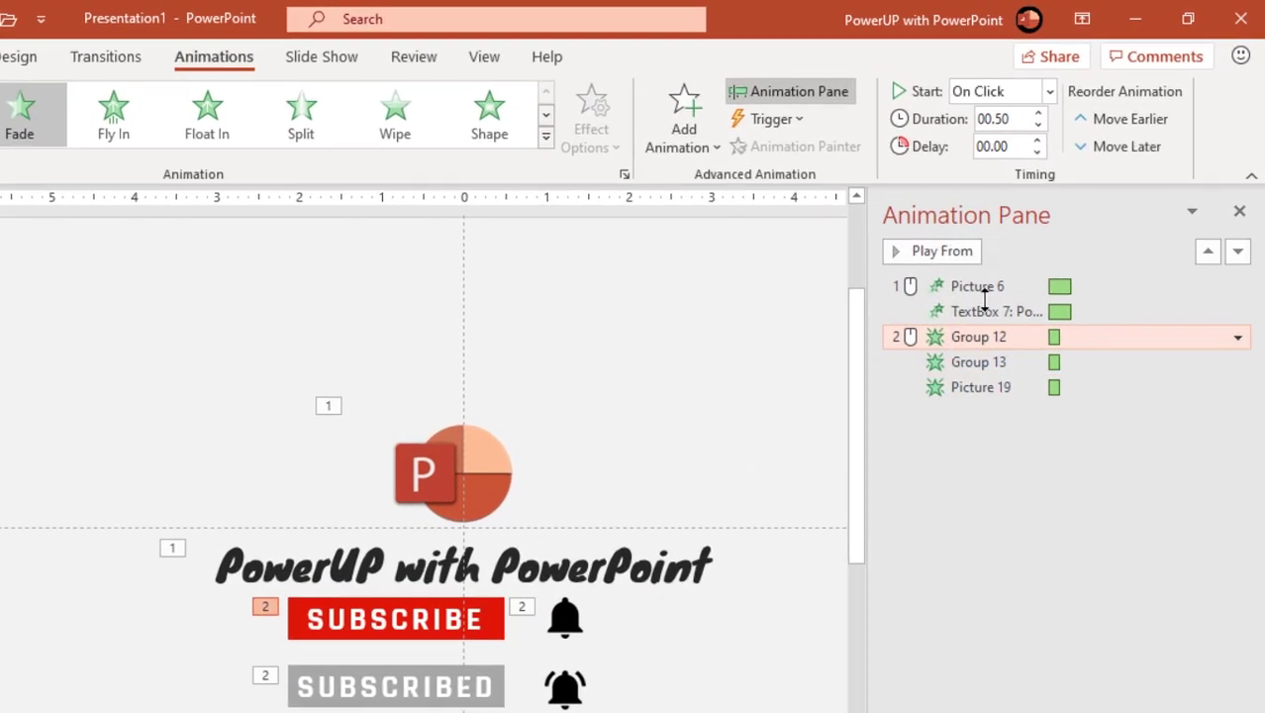
left_click(1057, 87)
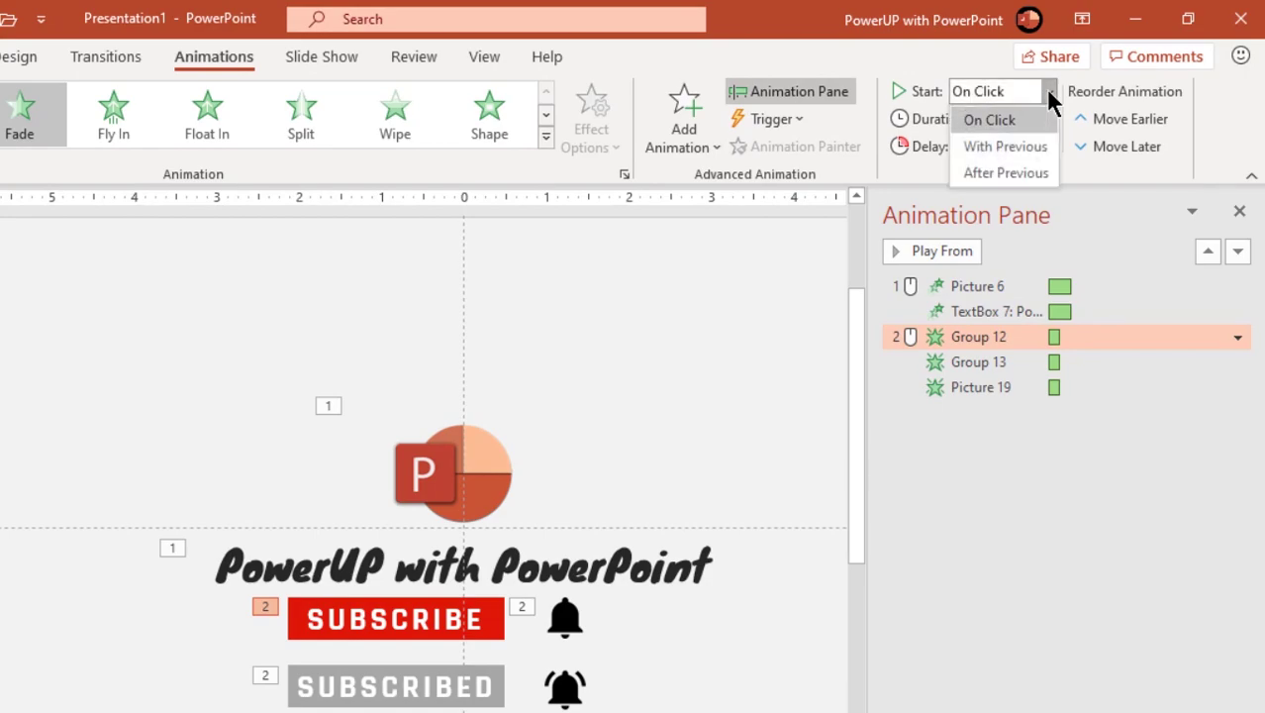
left_click(1006, 173)
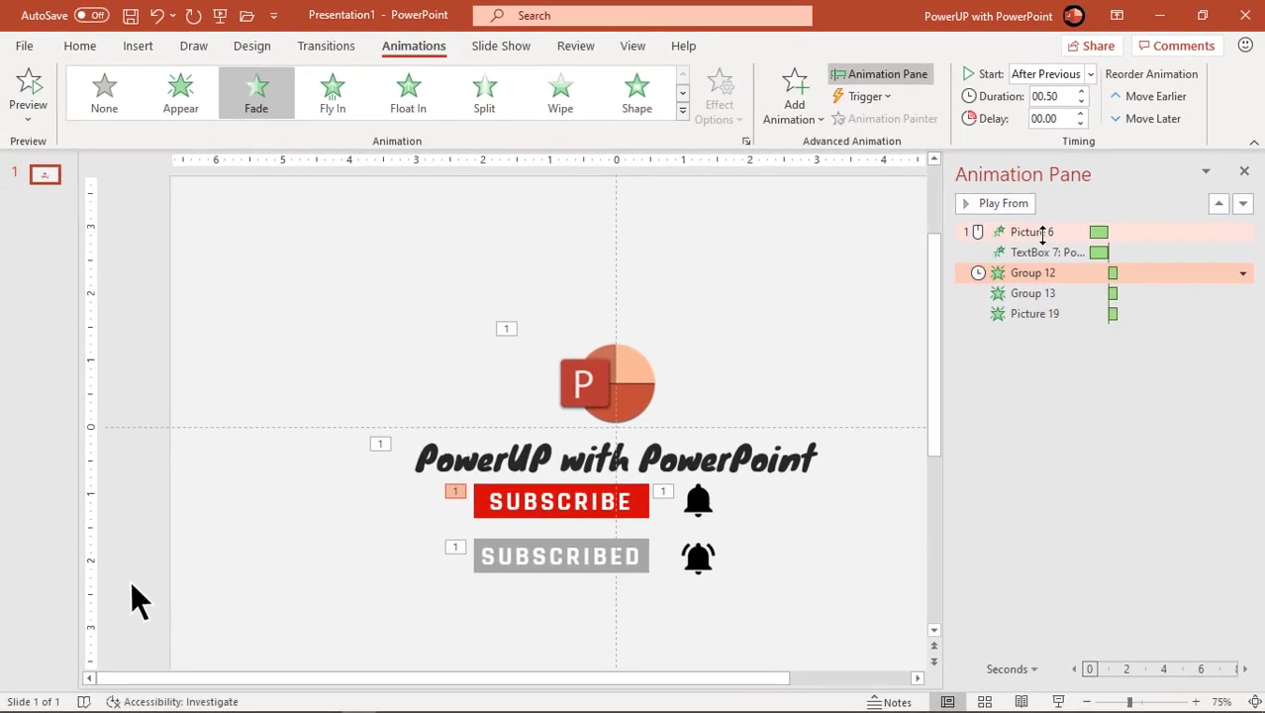
left_click(1000, 261)
left_click(987, 232)
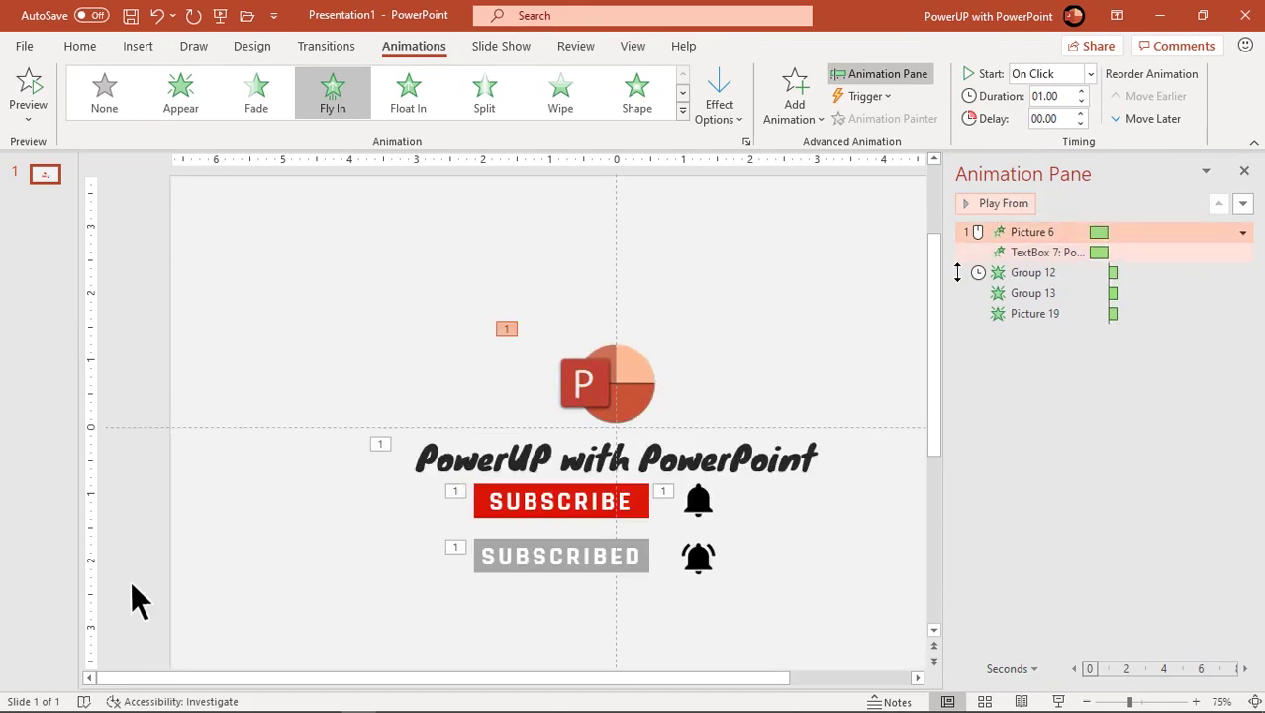
left_click(814, 382)
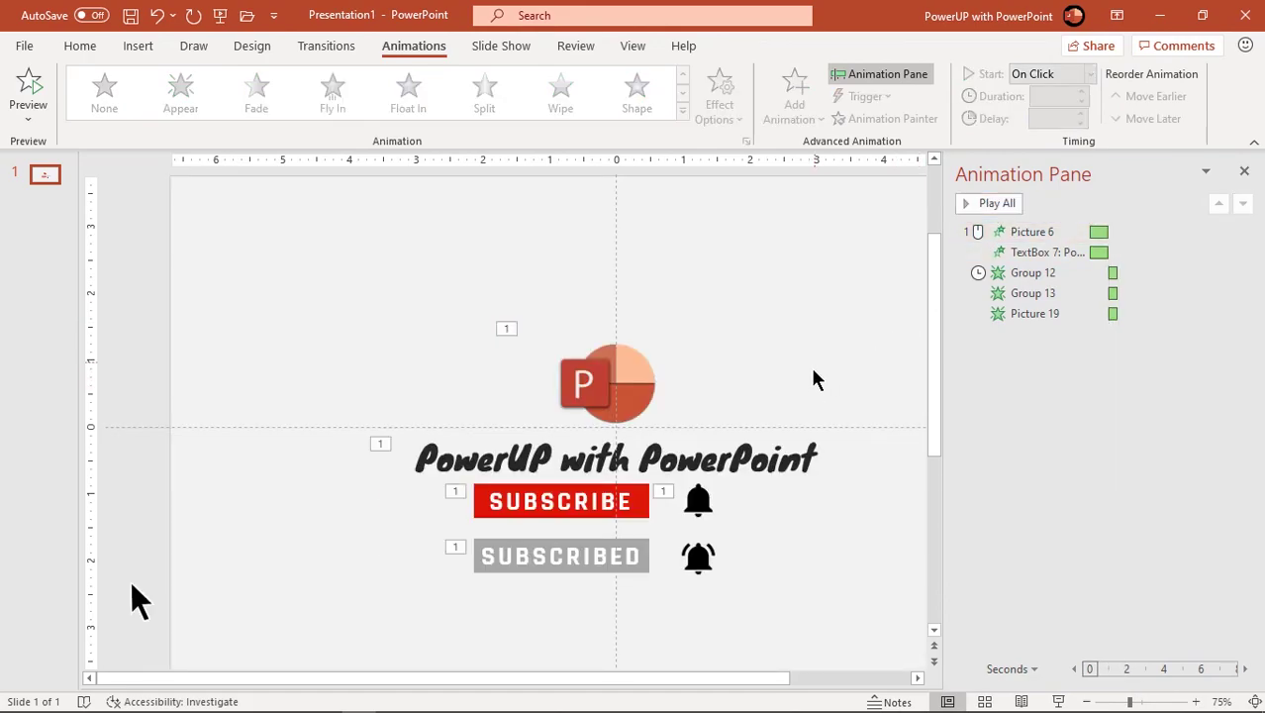
left_click(133, 586)
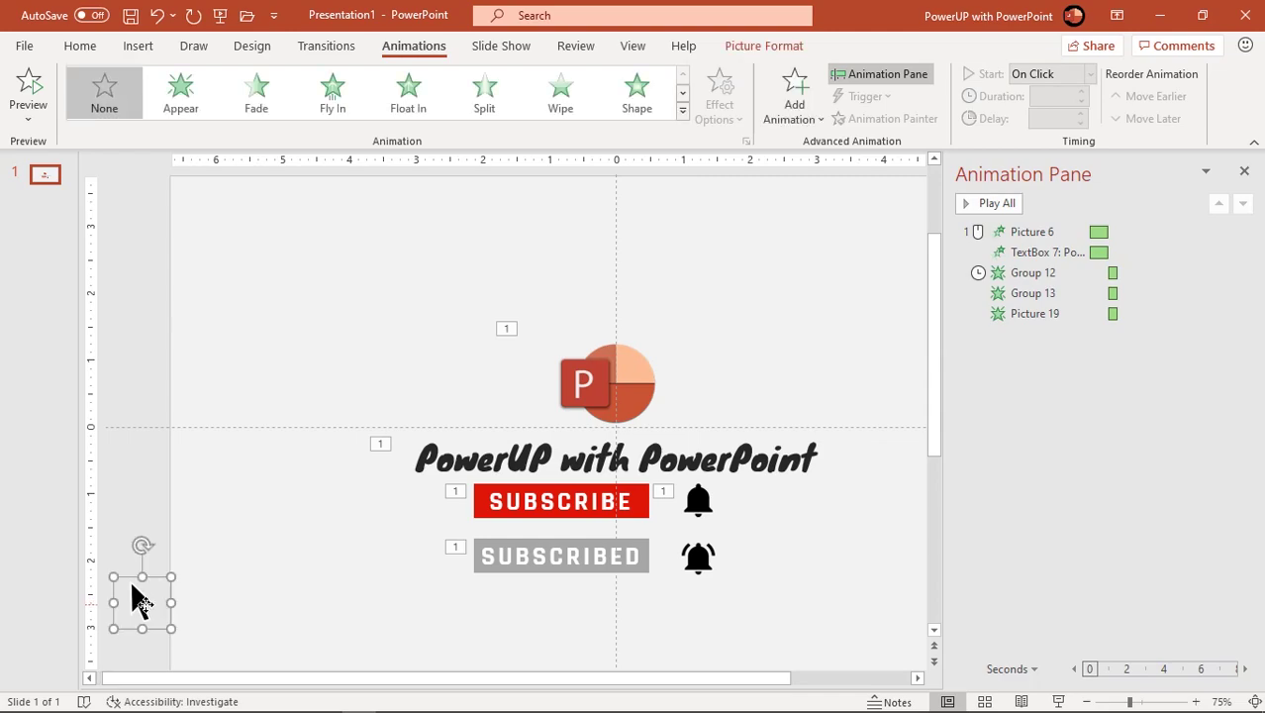
- Give the cursor picture a Lines motion path ending on the SUBSCRIBE button
left_click(683, 110)
scroll(684, 263, "down", 2)
scroll(683, 263, "down", 2)
left_click(105, 530)
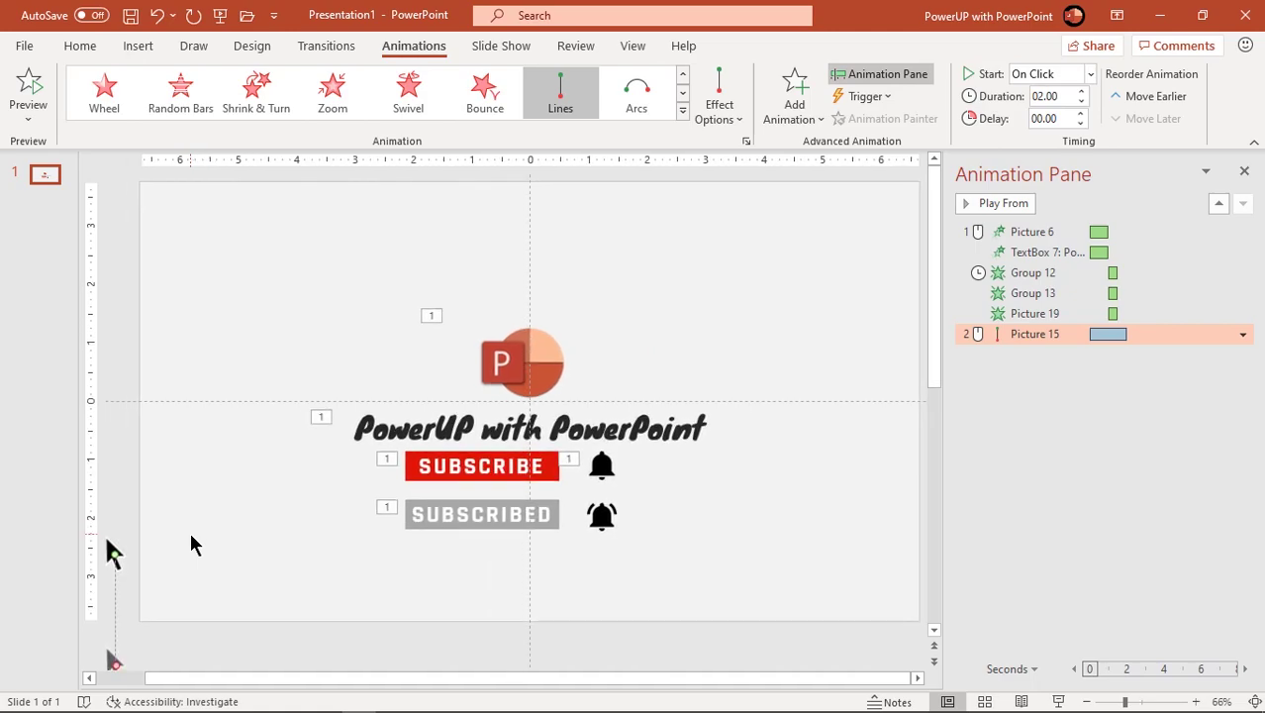
scroll(191, 542, "down", 2)
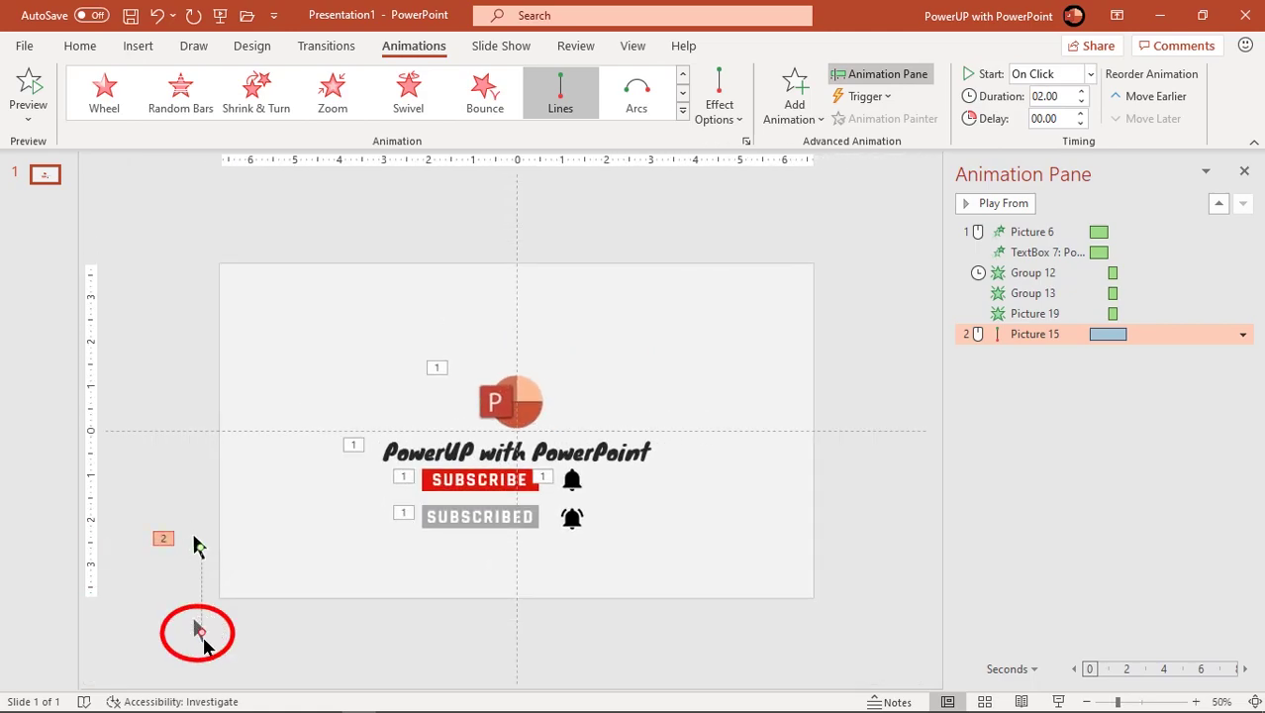
left_click_drag(198, 628, 490, 492)
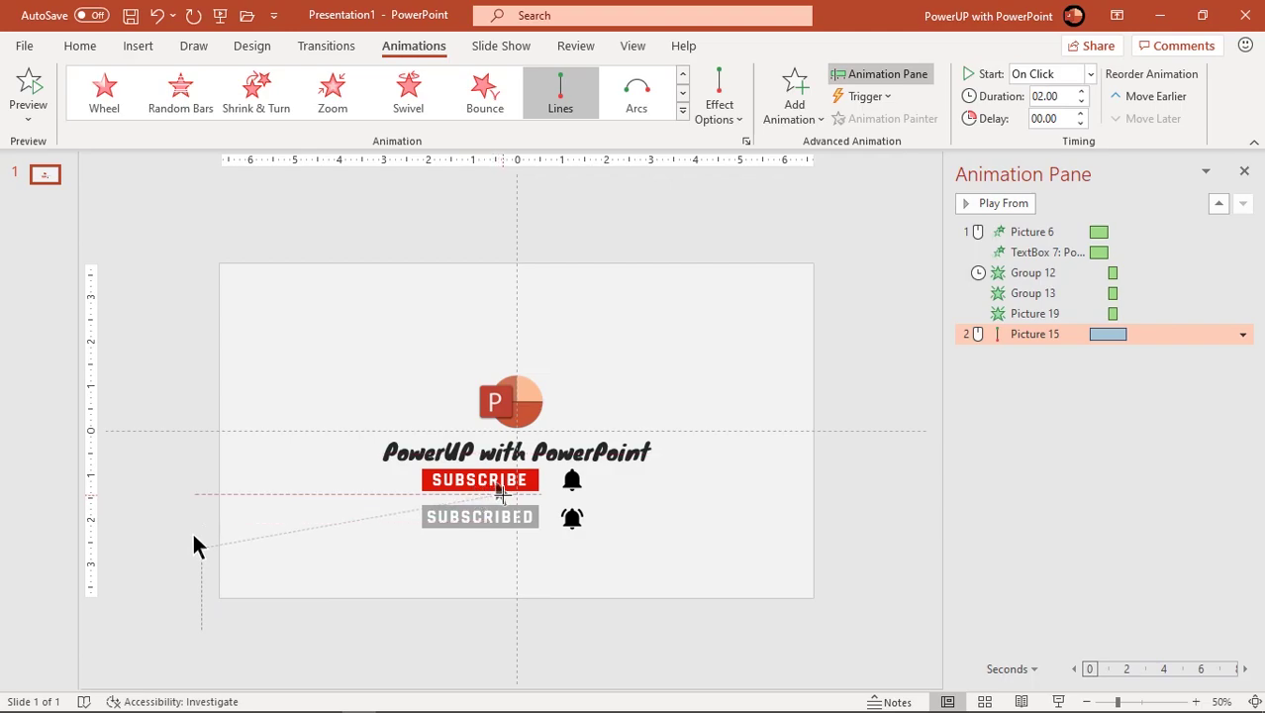
left_click_drag(195, 543, 197, 546)
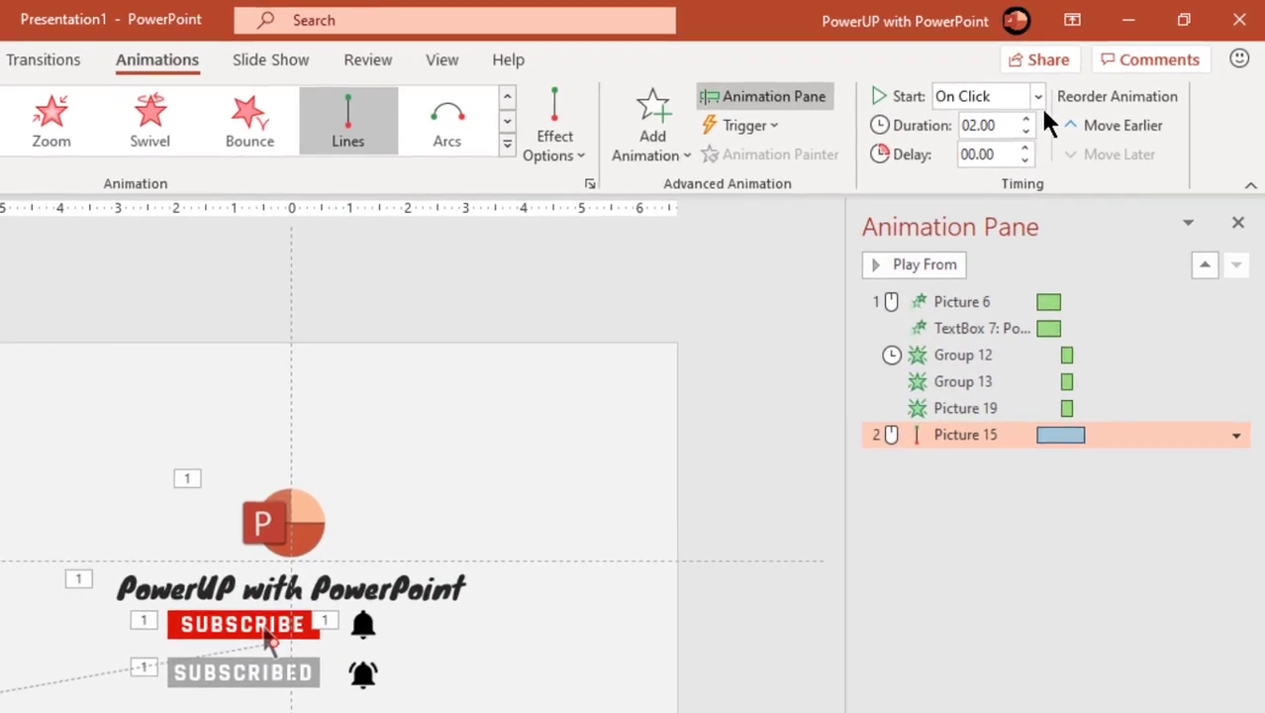
- Start the glide After Previous with a 0.75-second duration, then preview
left_click(1090, 73)
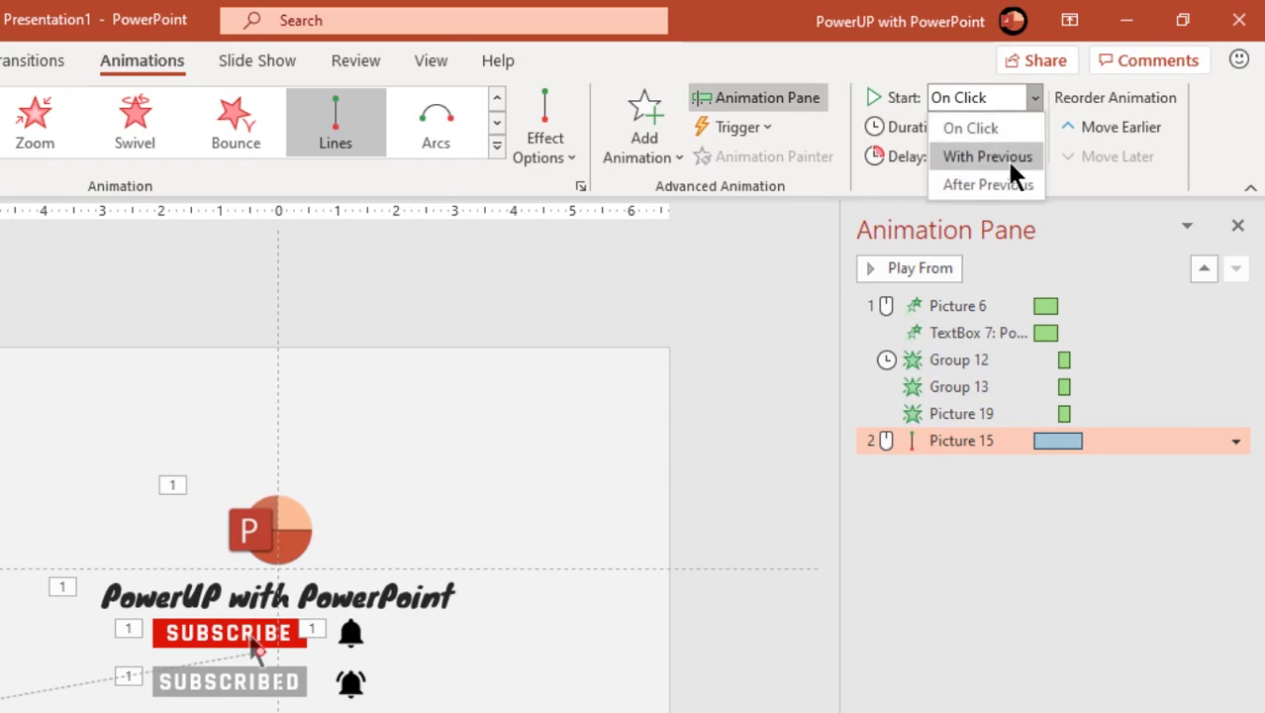
left_click(992, 185)
left_click(1023, 134)
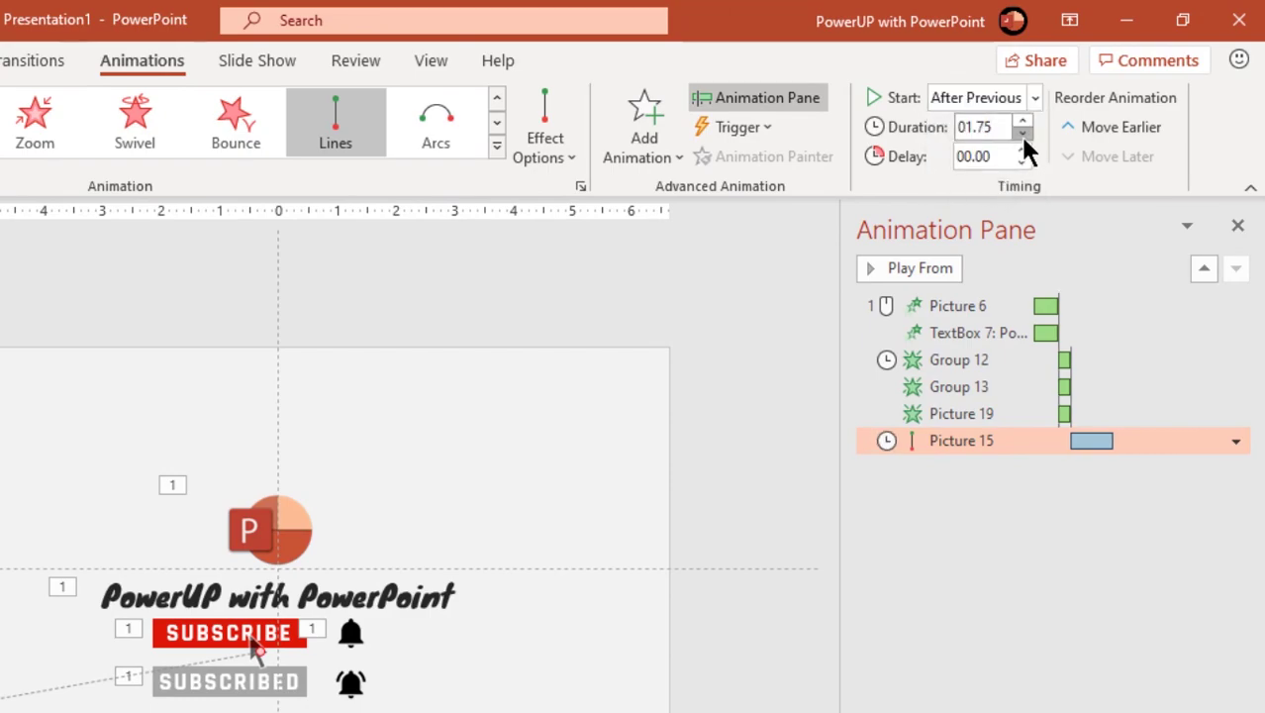
left_click(1022, 133)
left_click(1023, 134)
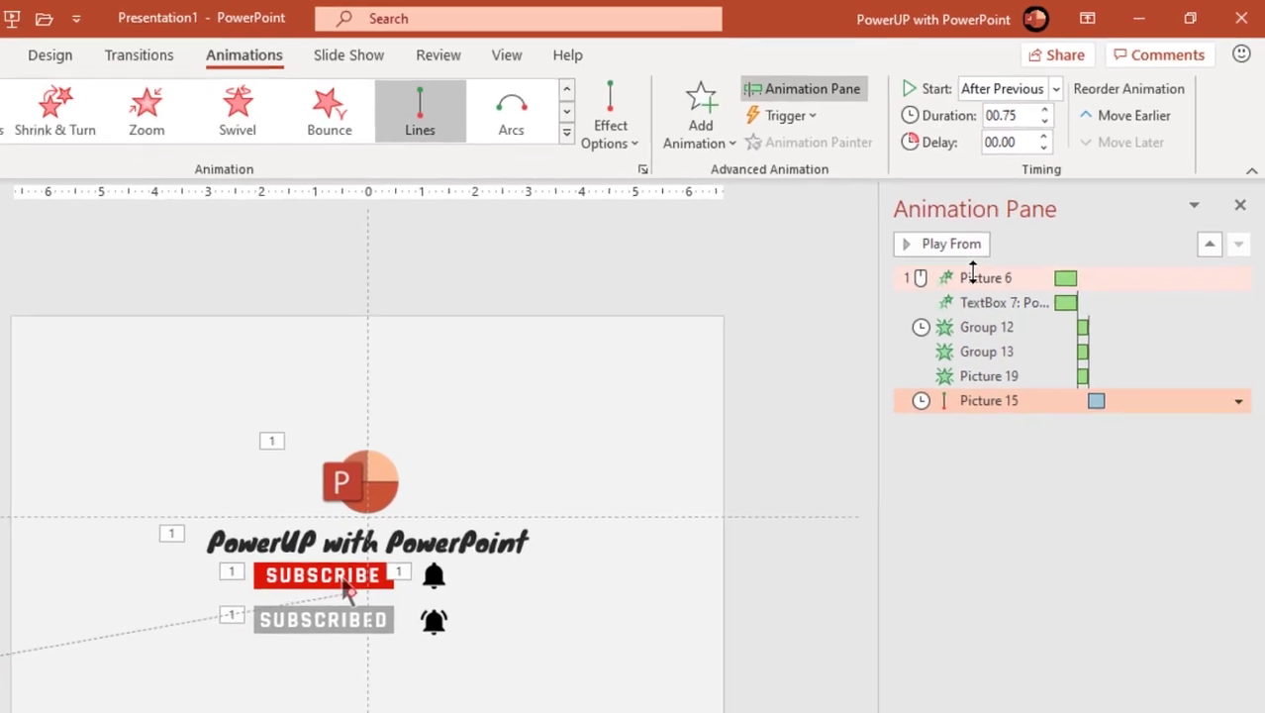
left_click(972, 275)
left_click(965, 245)
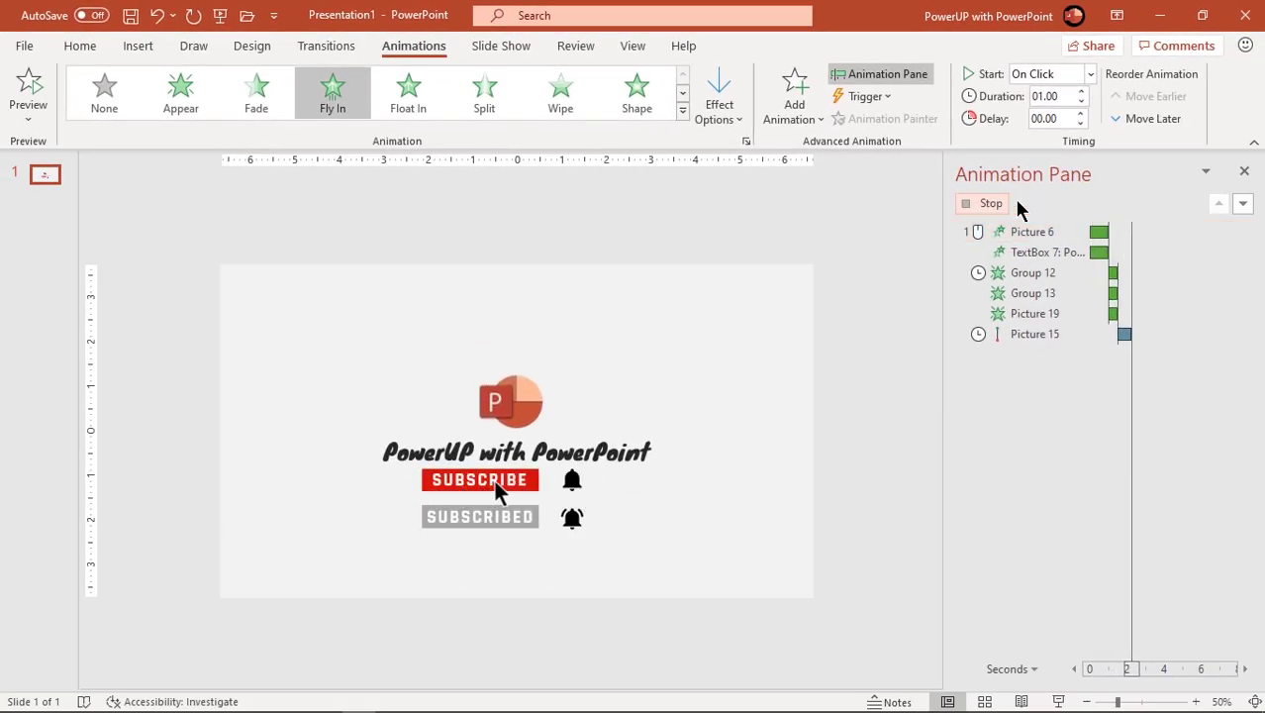
- Add a Pulse emphasis to Picture 15 starting After Previous, then preview the sequence
left_click(1037, 334)
left_click(804, 111)
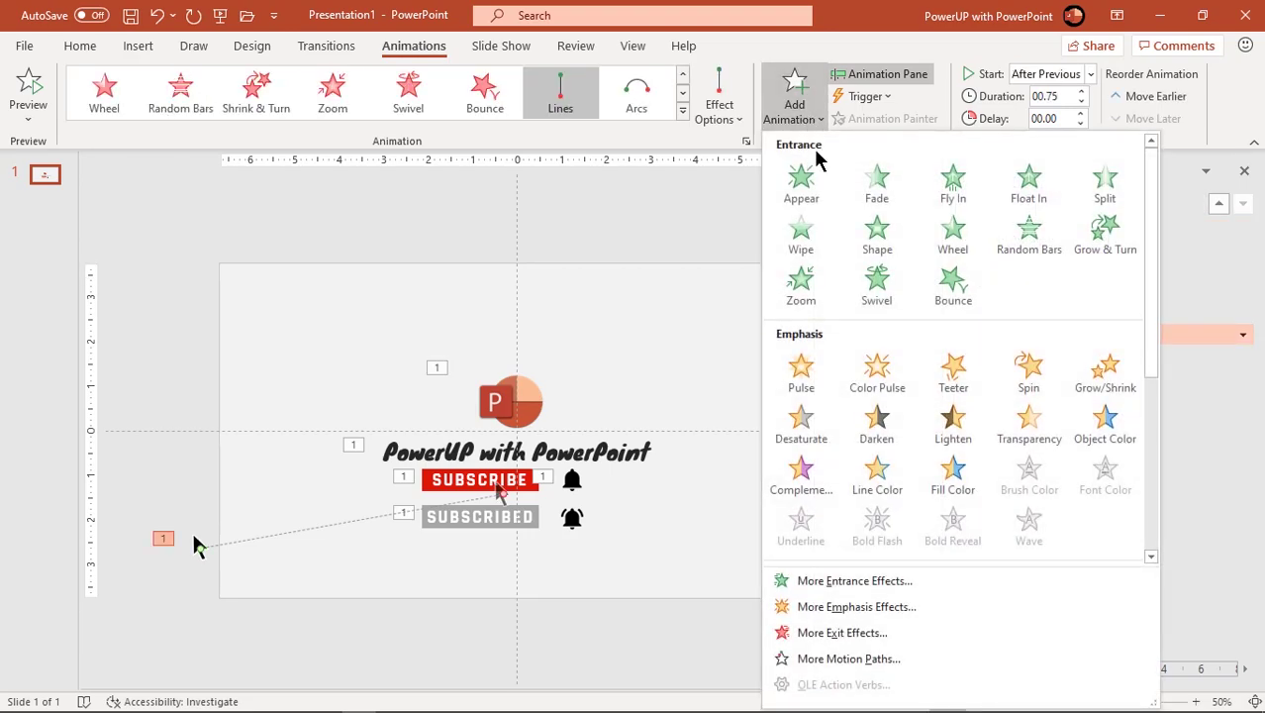
left_click(804, 374)
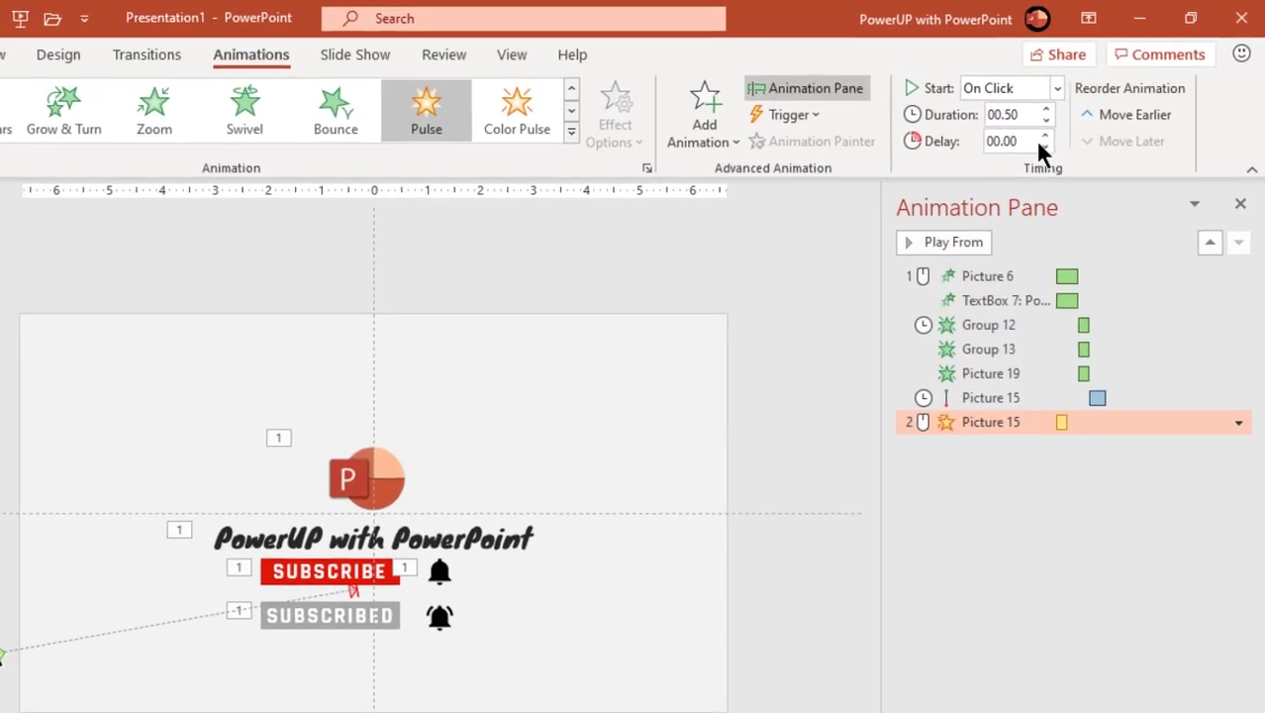
left_click(1089, 78)
left_click(1005, 174)
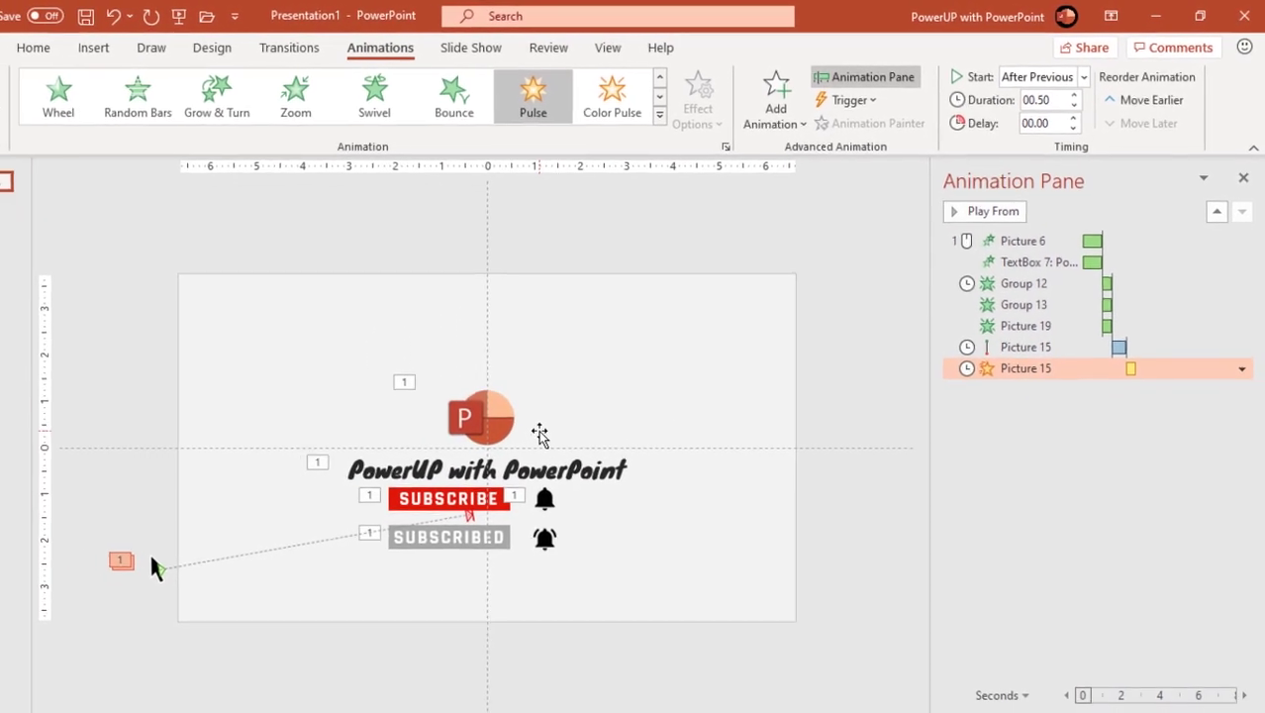
scroll(451, 567, "up", 5)
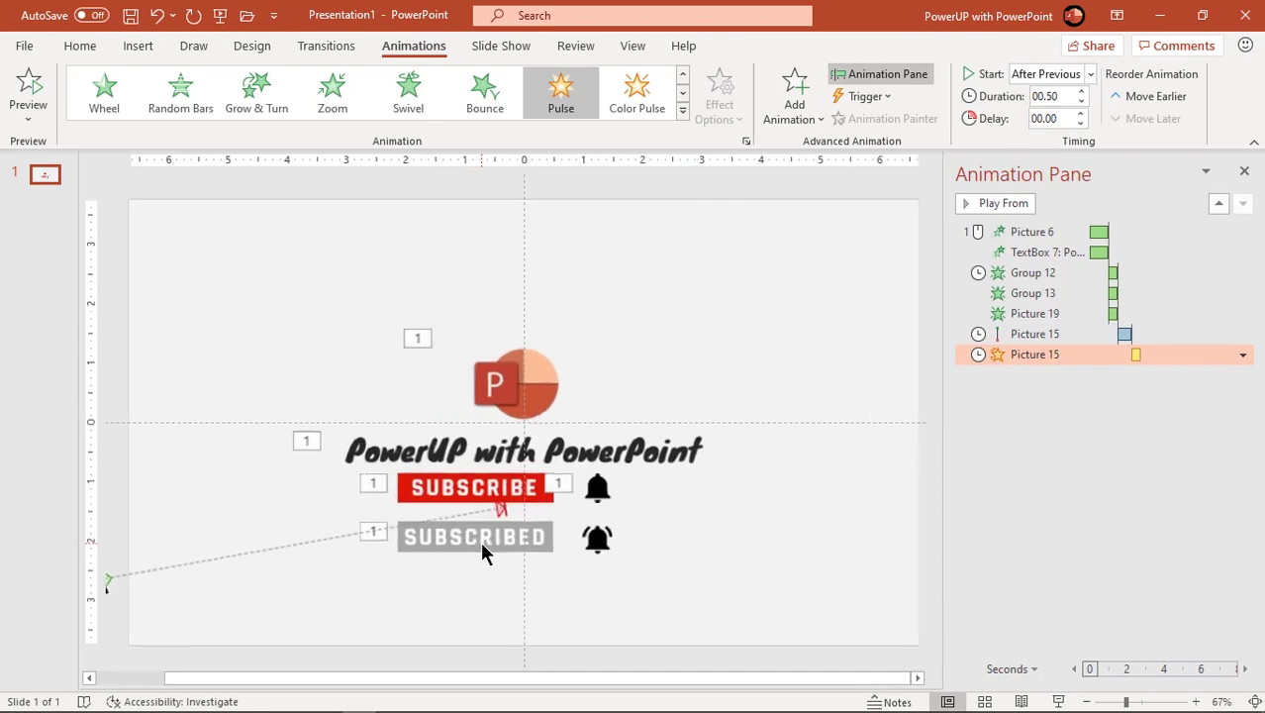
left_click(1030, 233)
left_click(1018, 205)
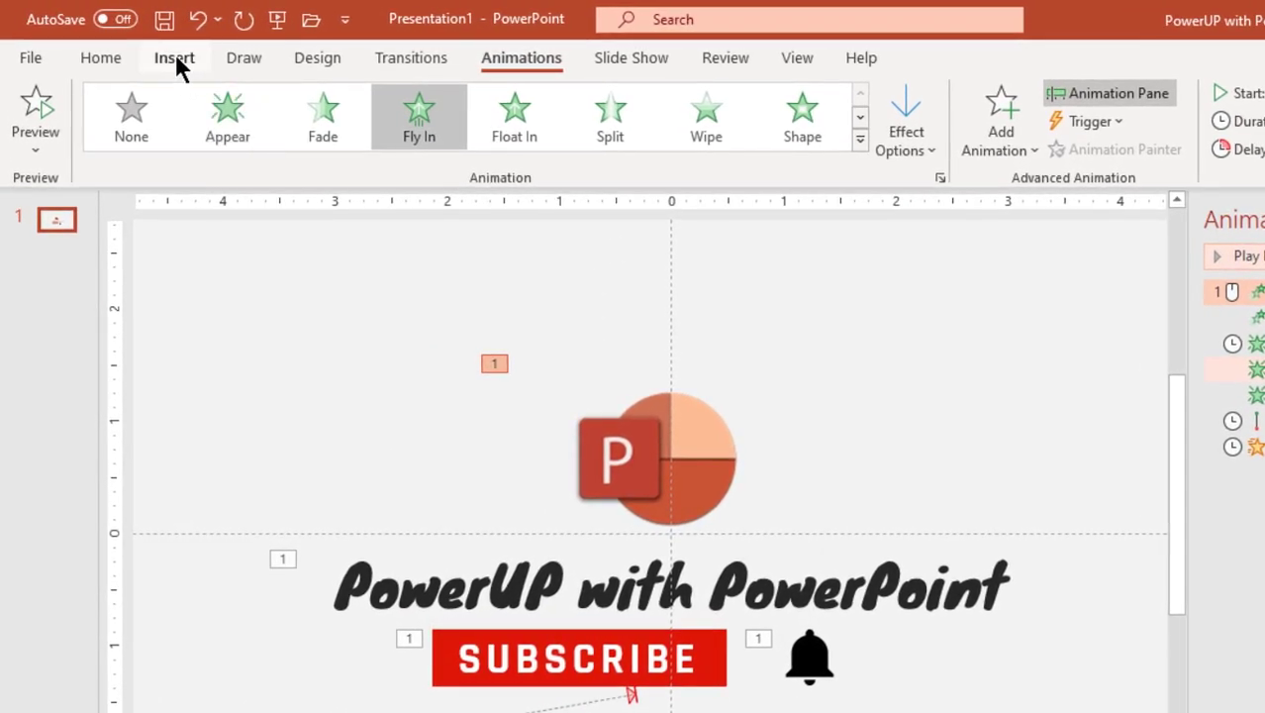
- Insert the Subscribe sound file from the computer as audio and play it
left_click(177, 59)
left_click(1157, 117)
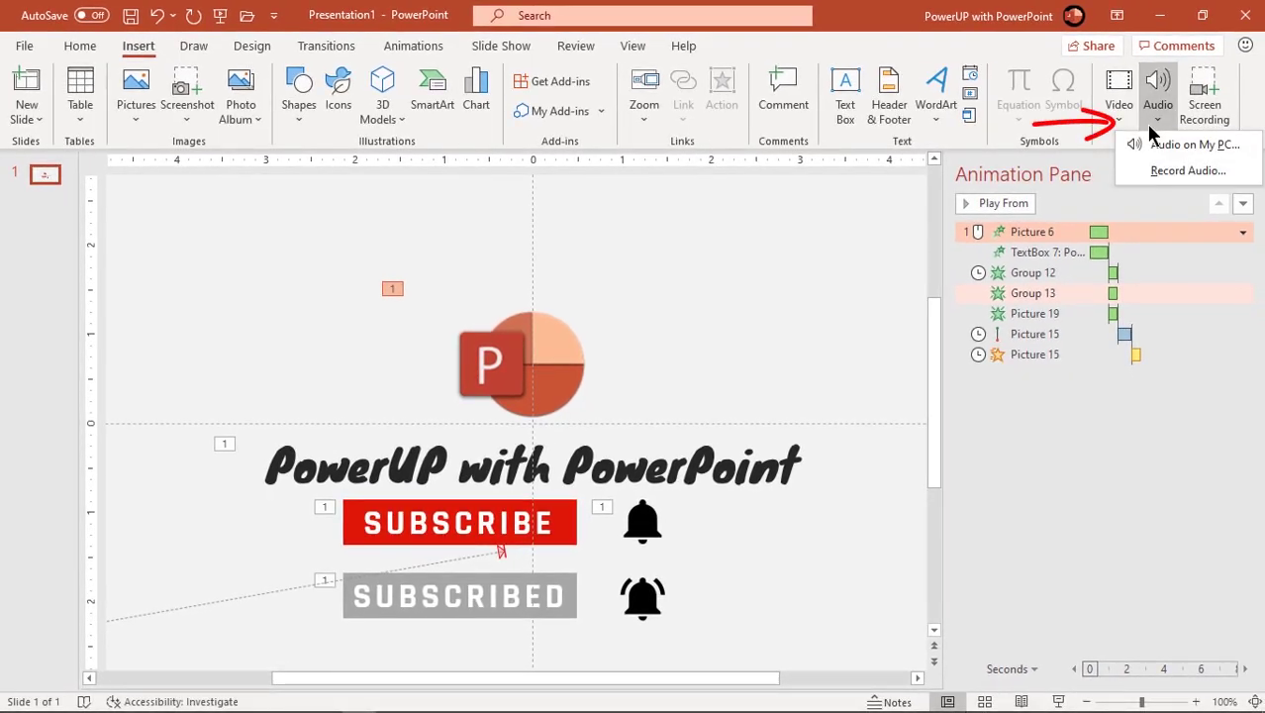
left_click(1155, 149)
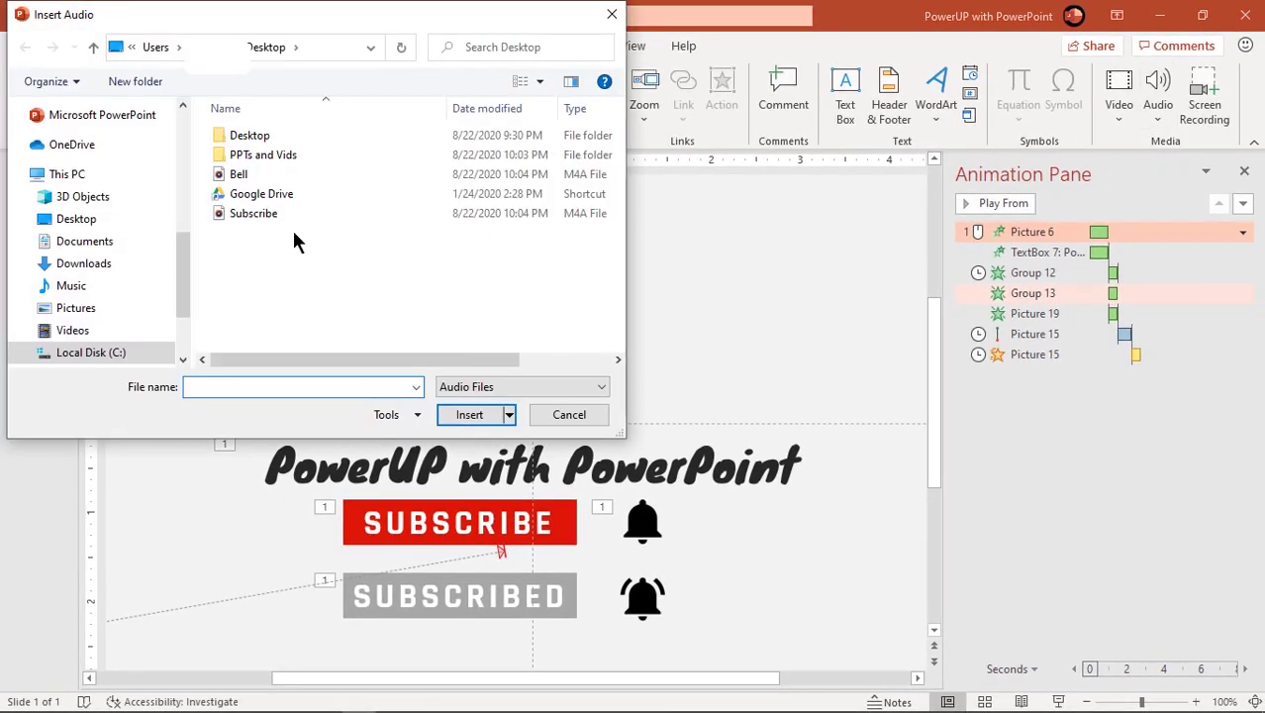
double_click(252, 214)
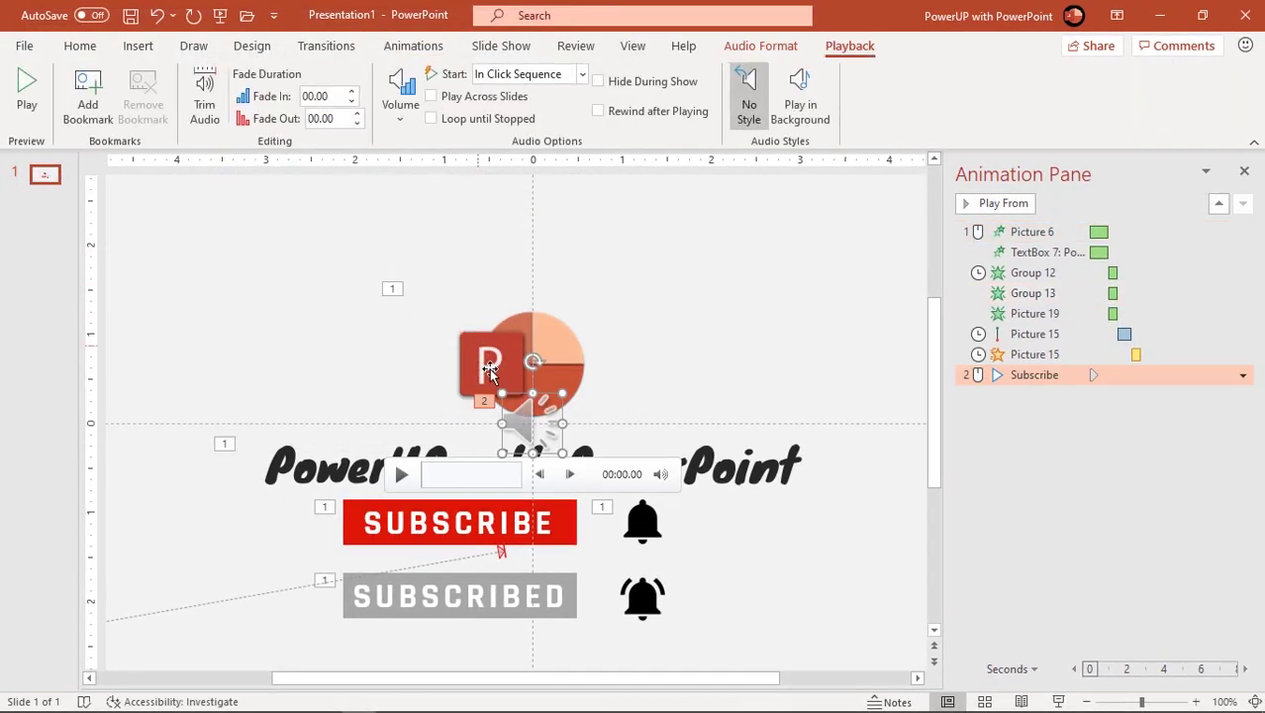
left_click(401, 476)
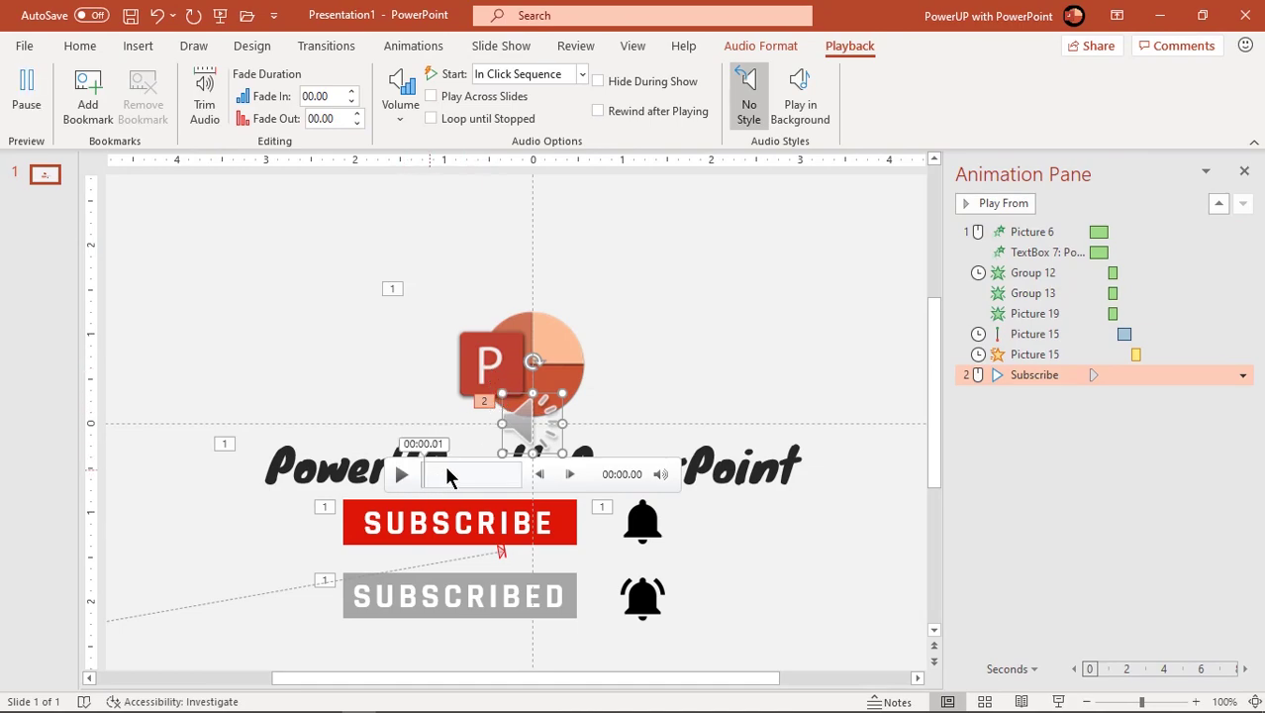
- Move the audio icon off the logo into the slide's lower-right corner
left_click_drag(523, 420, 799, 580)
scroll(789, 592, "down", 3)
scroll(789, 591, "down", 1)
left_click_drag(700, 529, 844, 581)
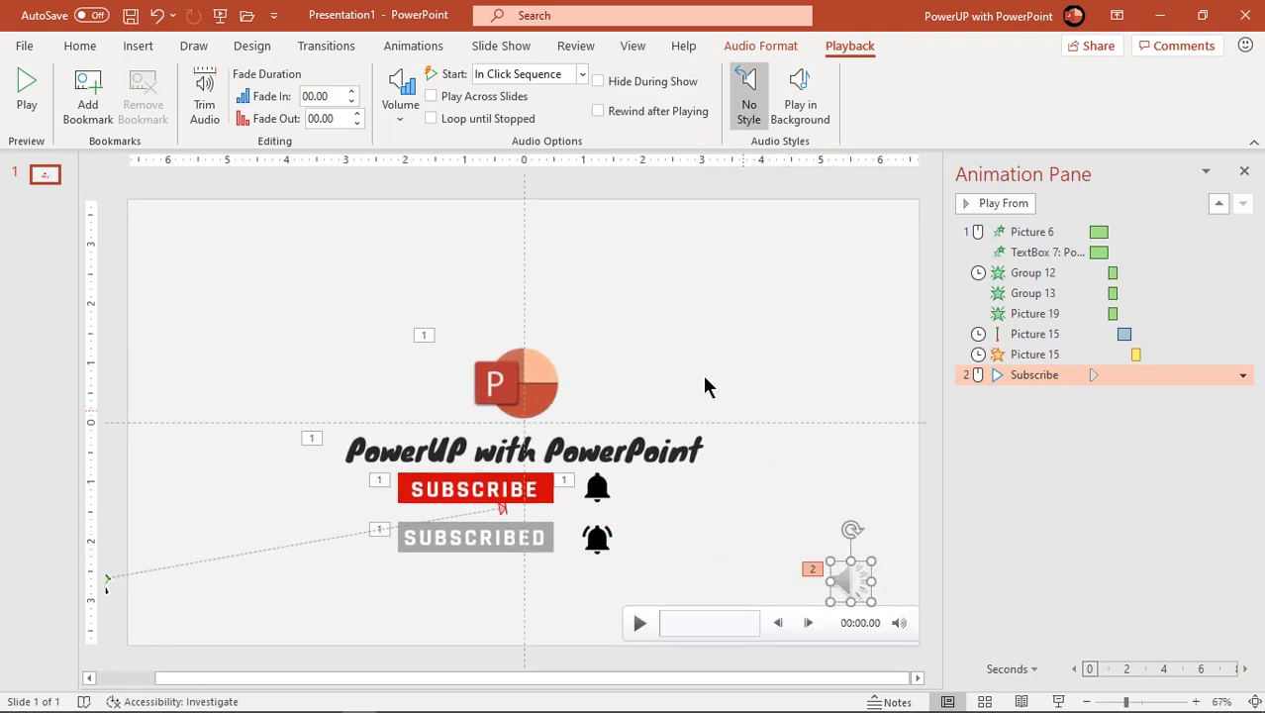
- Set the Subscribe sound to With Previous with a 00.30 delay, and preview from Picture 6
left_click(413, 46)
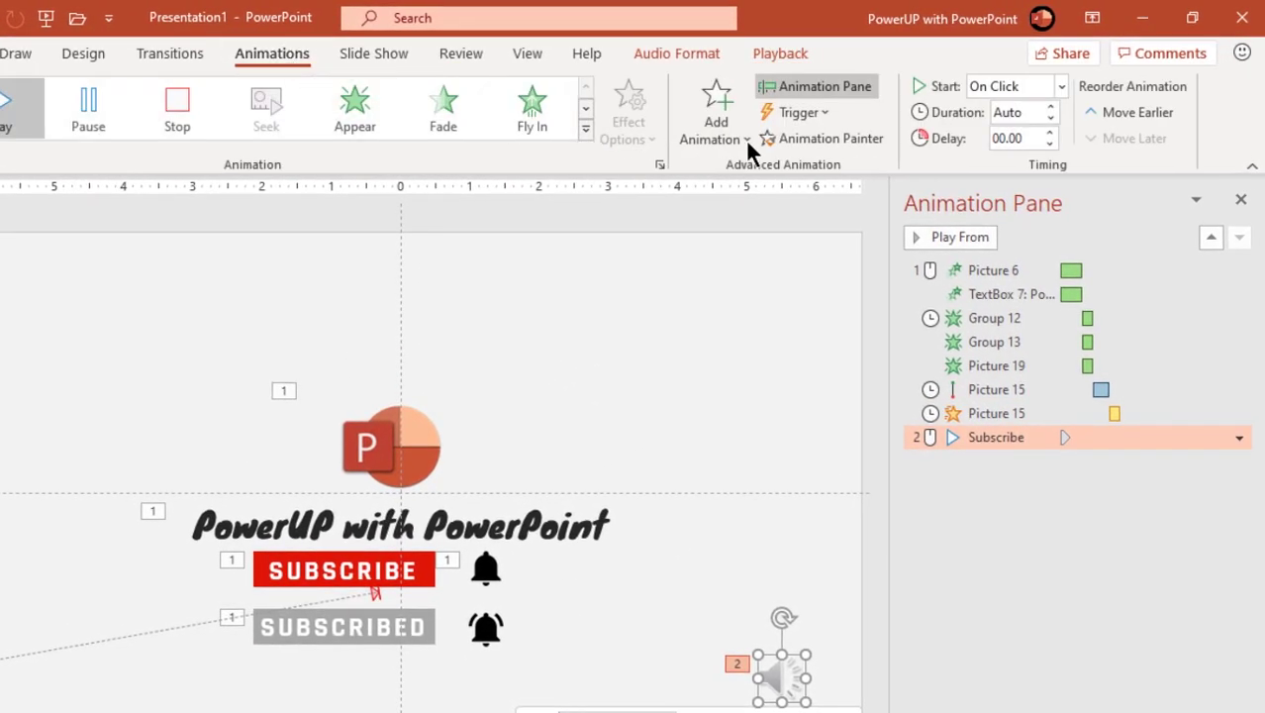
left_click(1059, 86)
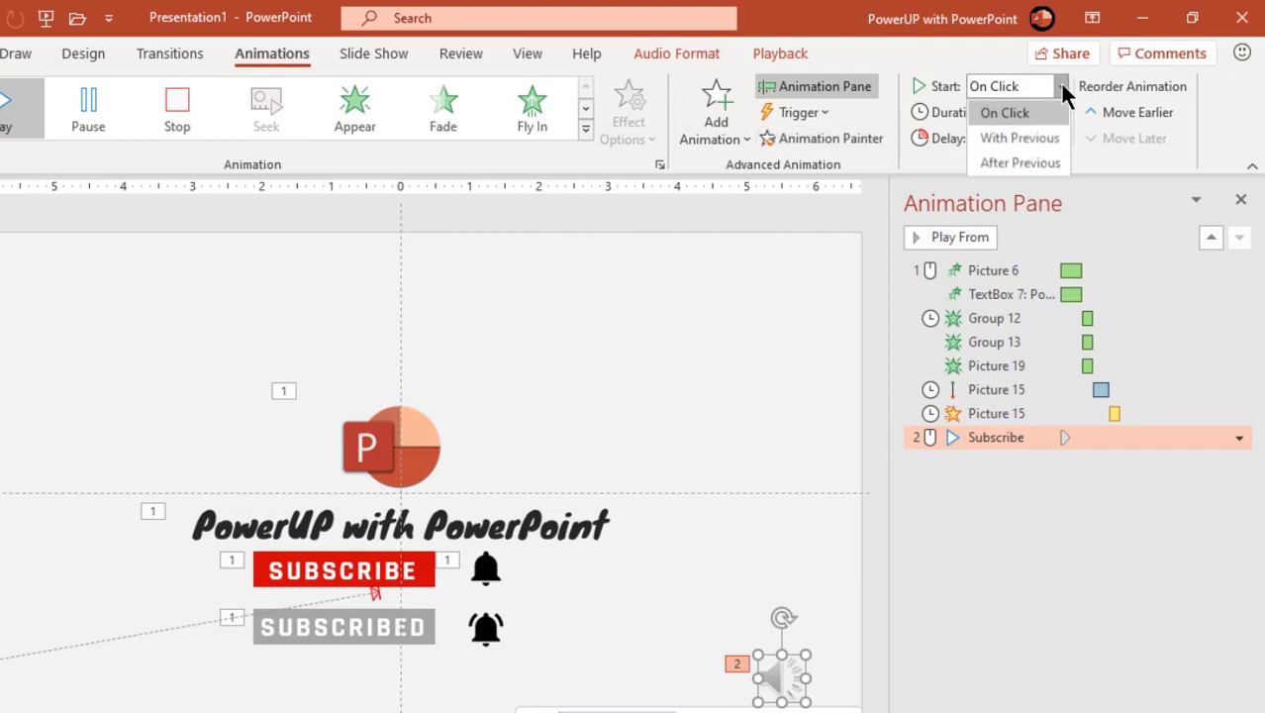
left_click(1020, 138)
left_click(1030, 140)
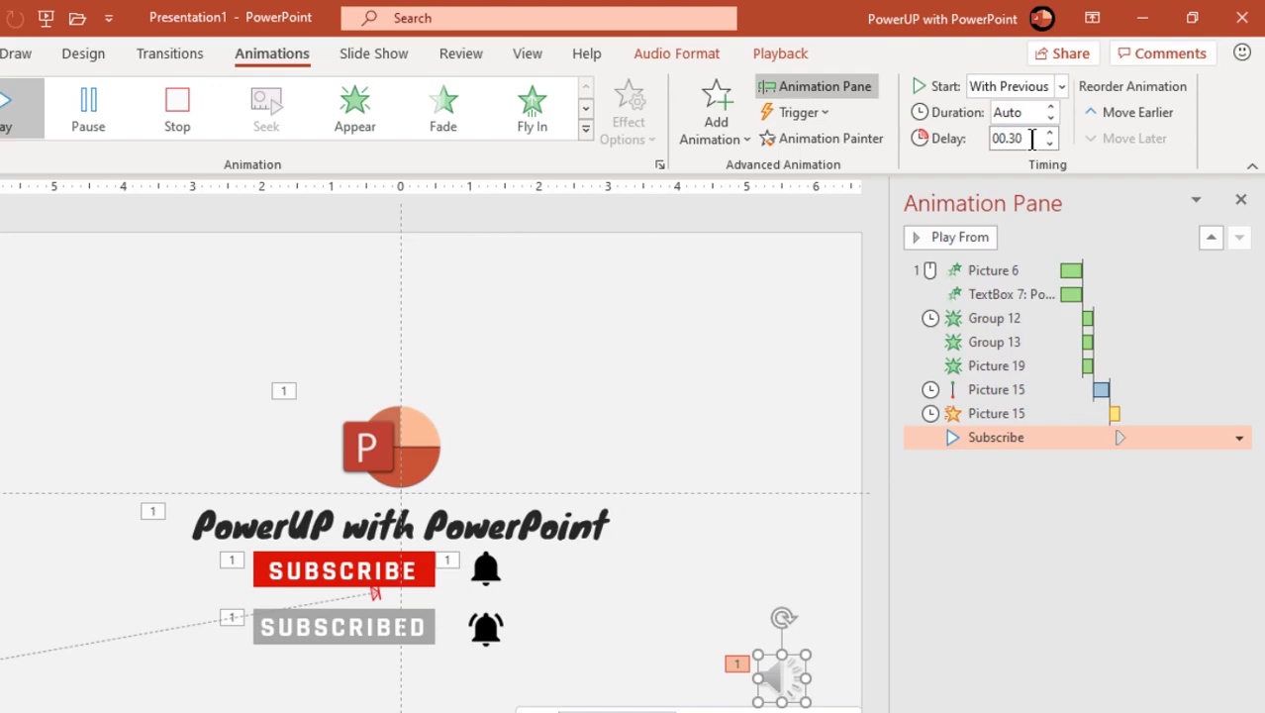
left_click(995, 270)
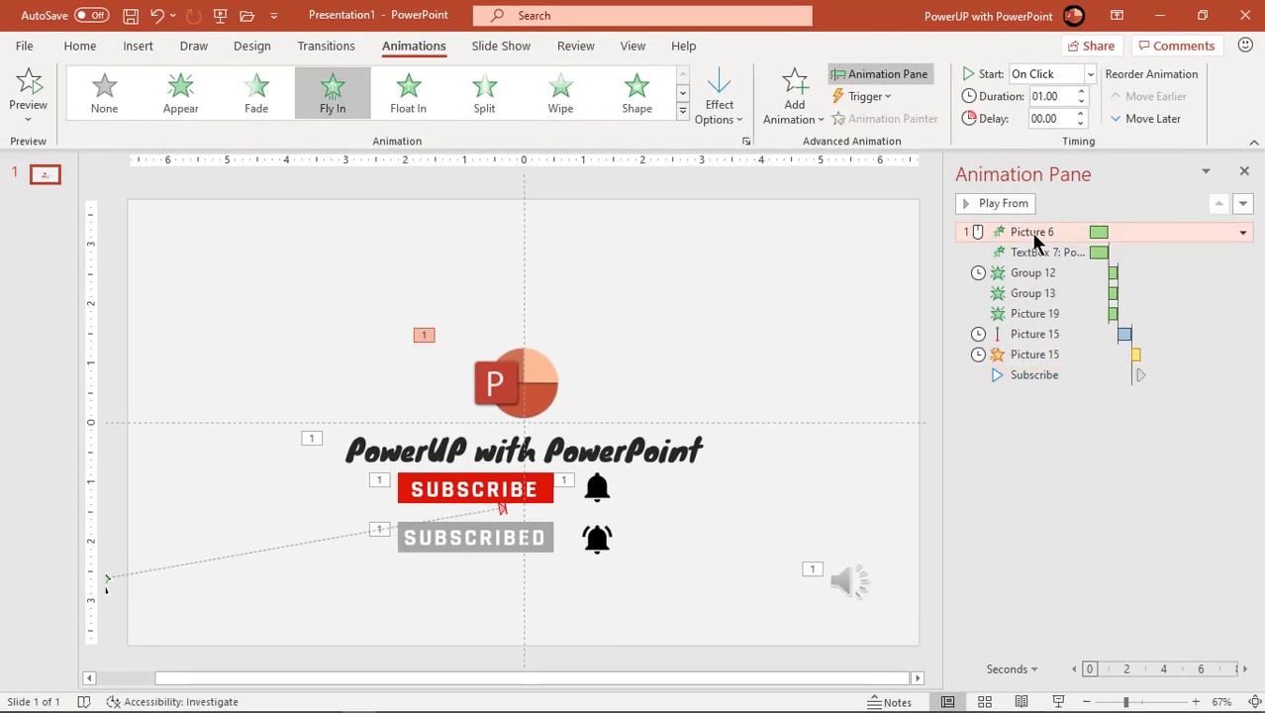
left_click(1003, 203)
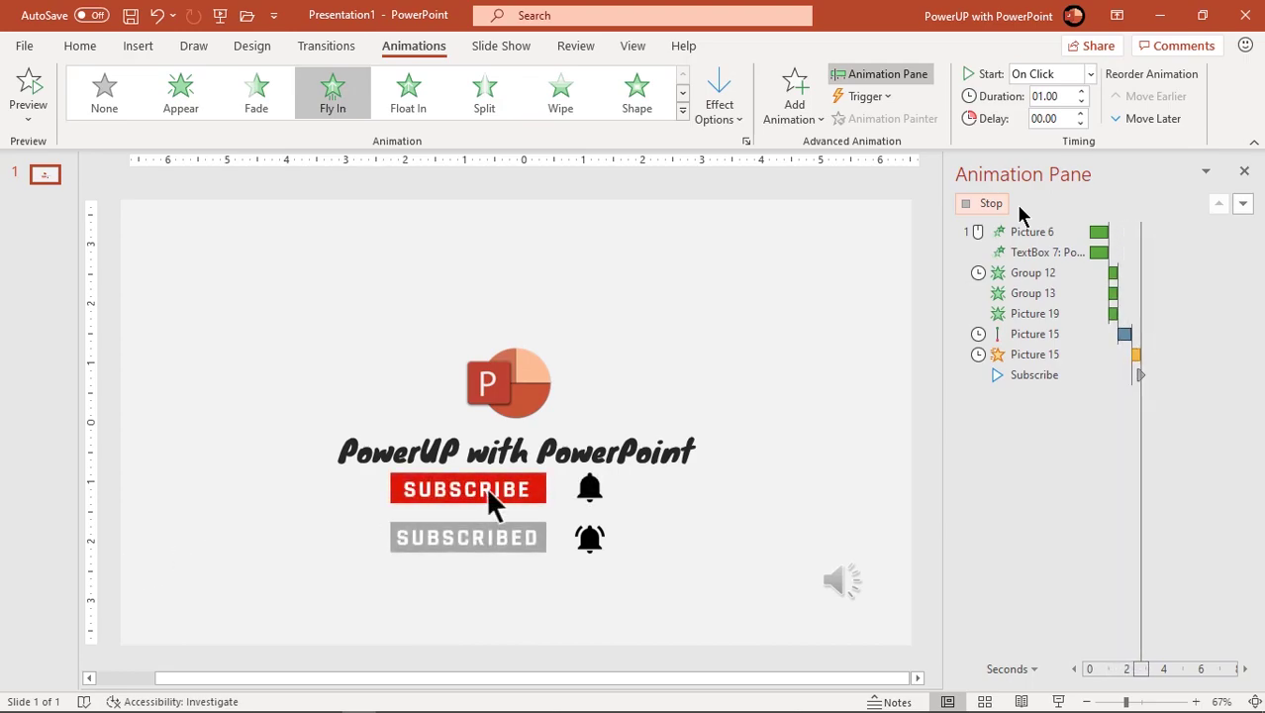
left_click(1019, 208)
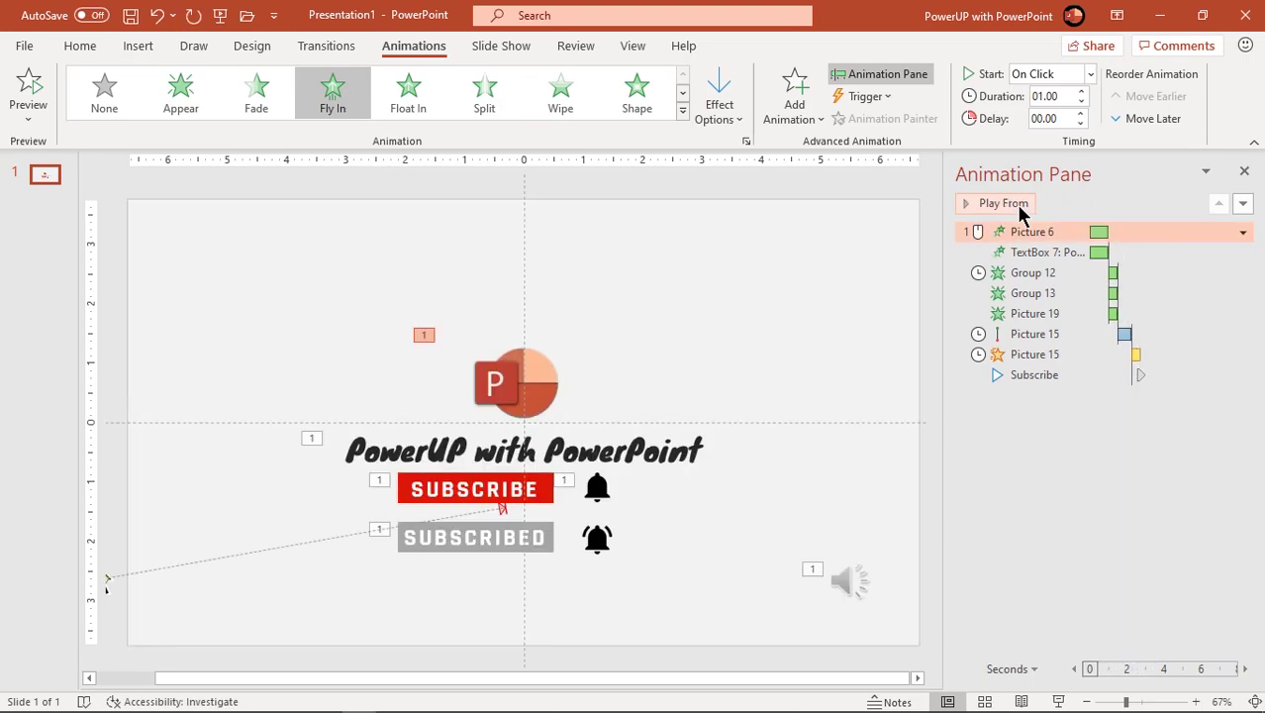
- Give the SUBSCRIBE button a Disappear exit starting With Previous after a 0.4 delay
left_click(541, 505)
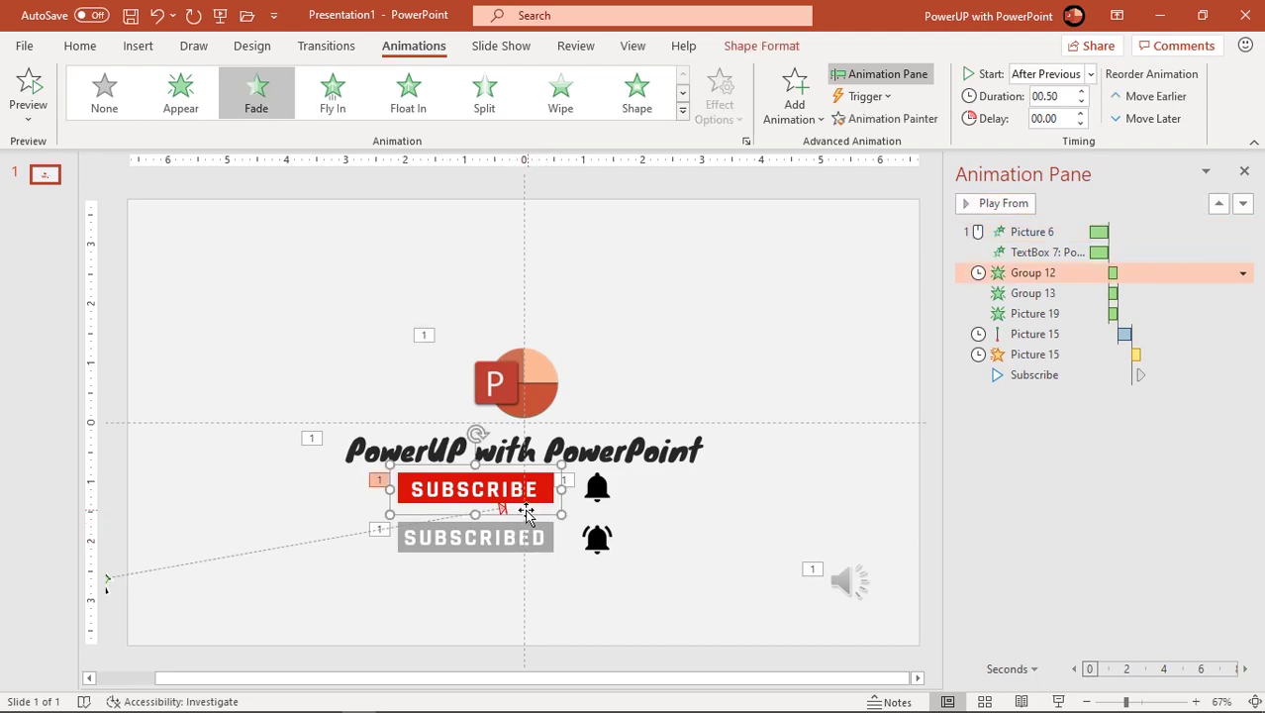
left_click(812, 120)
left_click_drag(1153, 254, 1158, 410)
left_click(800, 331)
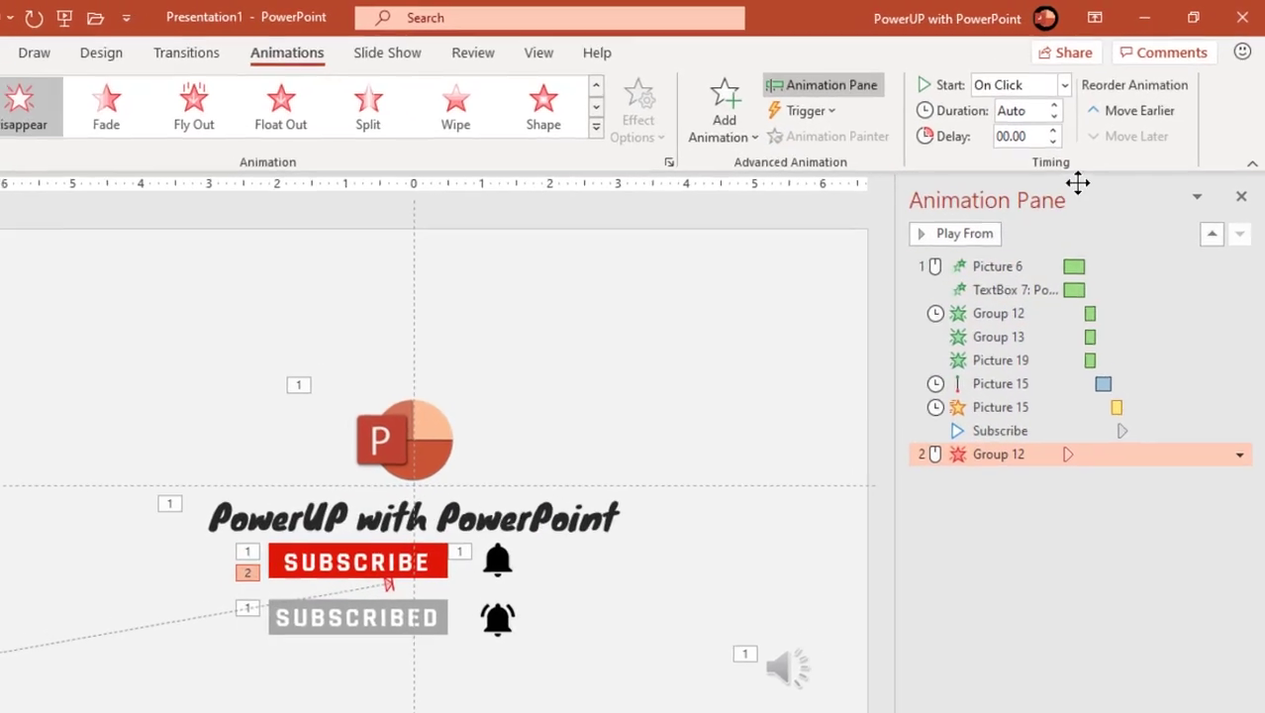
left_click(1065, 85)
left_click(1034, 138)
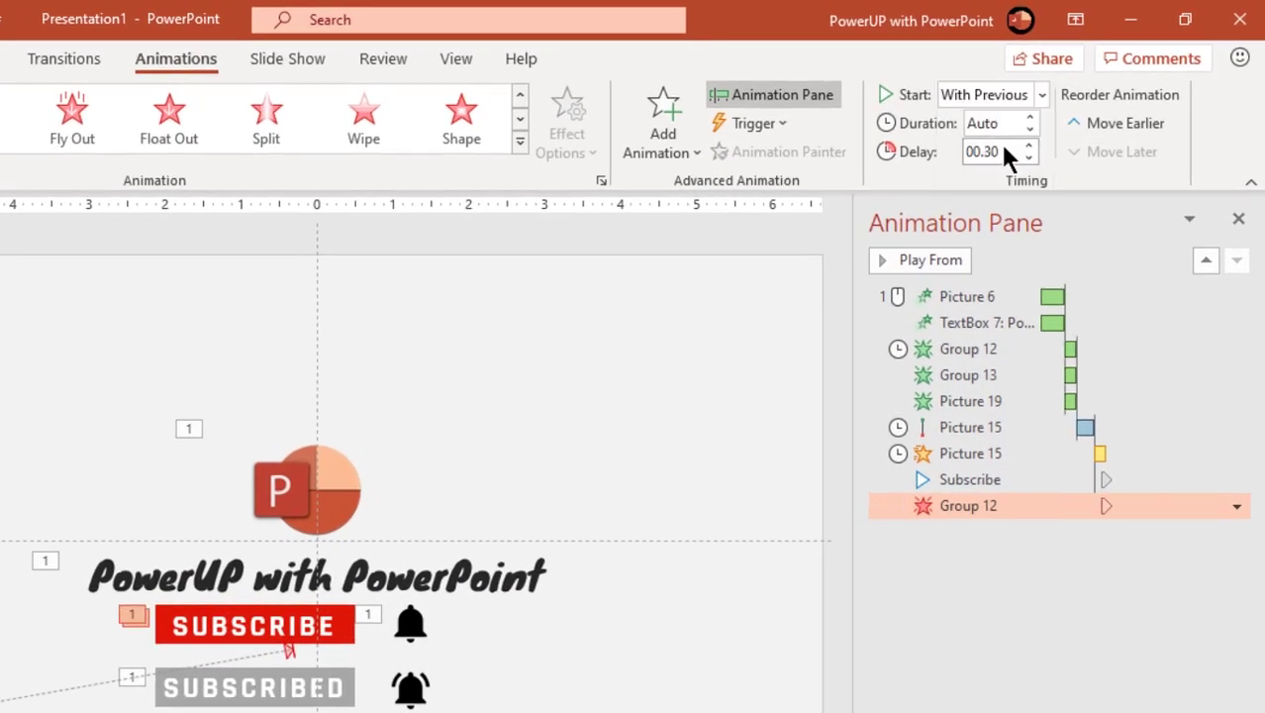
left_click(1003, 151)
type("0.4")
key("Return")
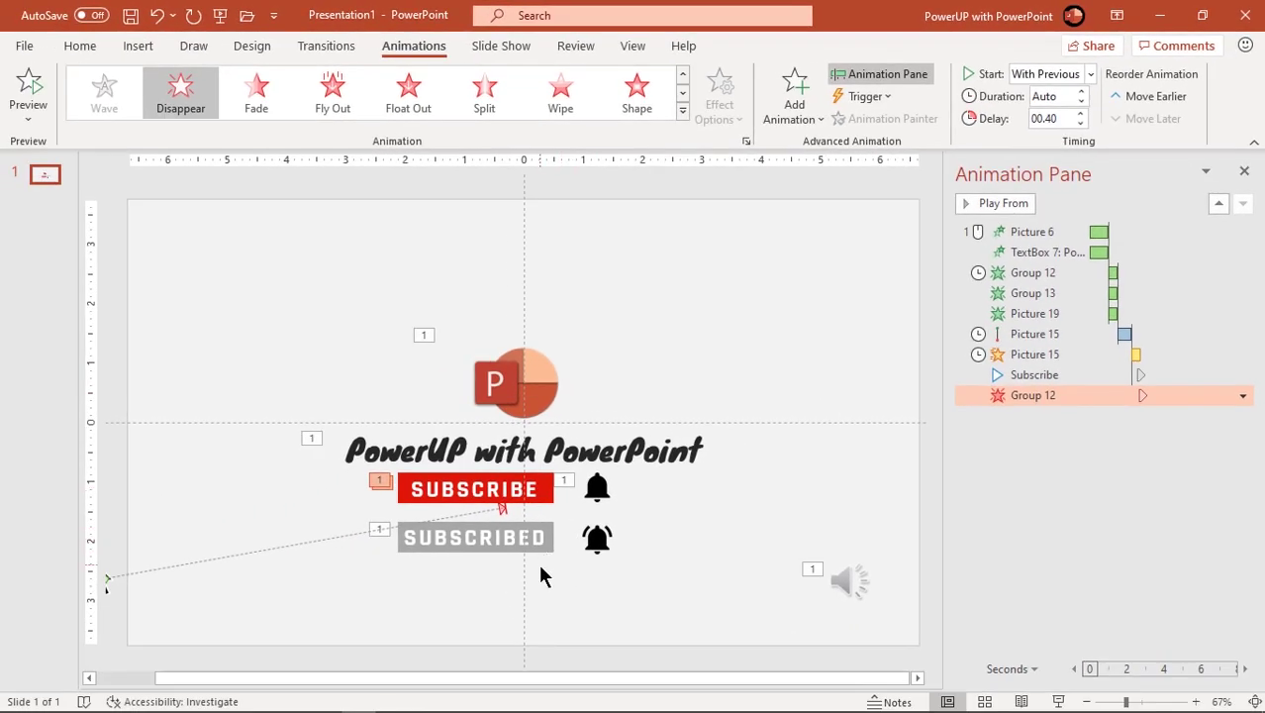
- Move SUBSCRIBED onto SUBSCRIBE, send it to back, and preview the animations
left_click(536, 562)
left_click_drag(536, 569, 536, 517)
right_click(543, 522)
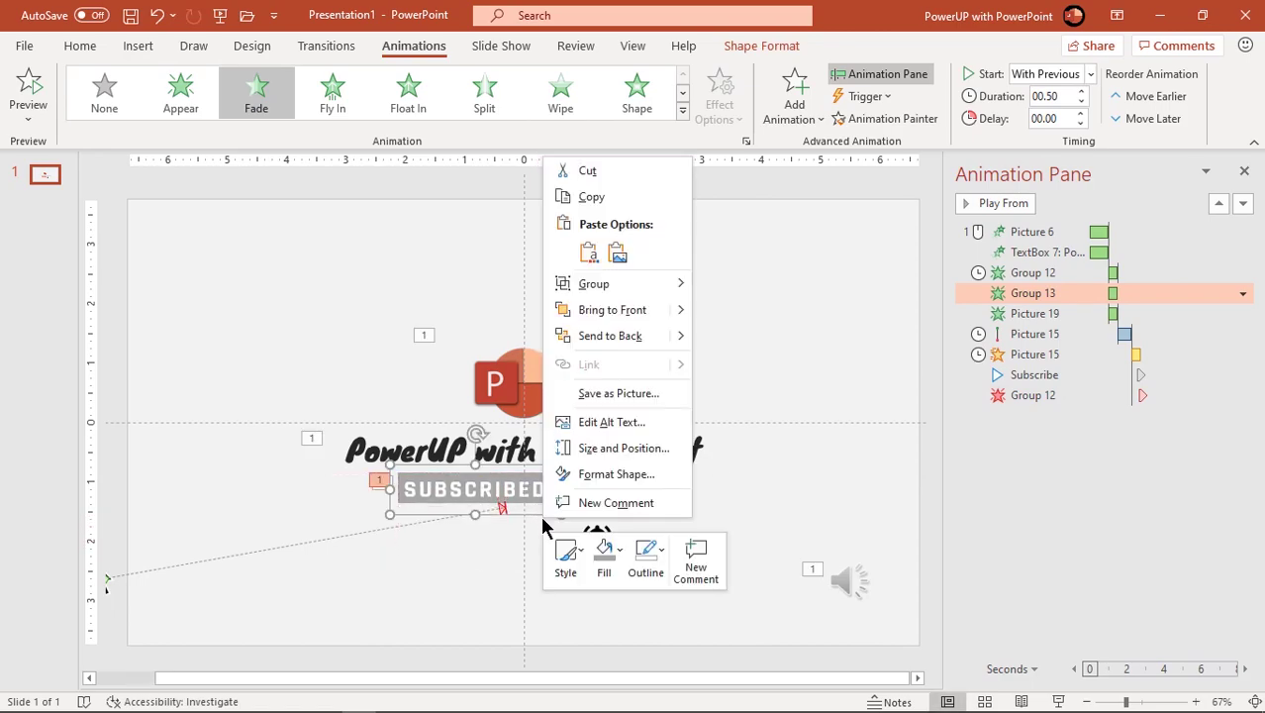
left_click(609, 341)
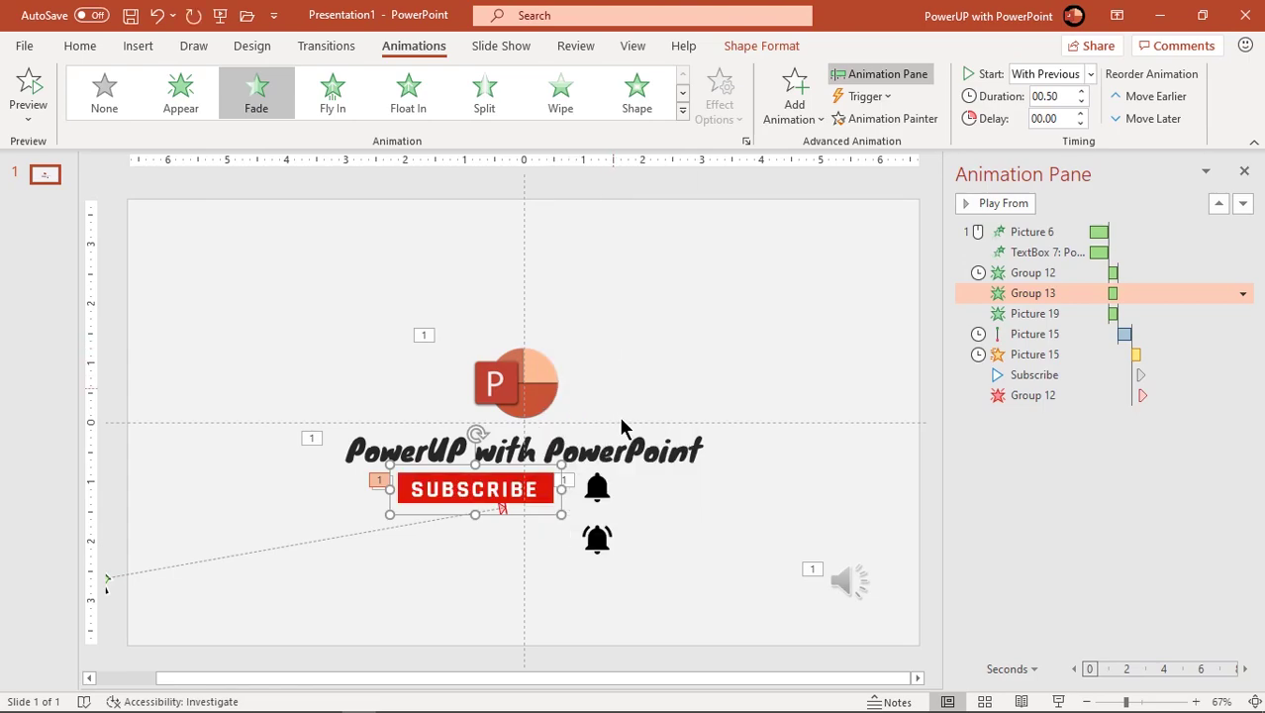
left_click(659, 614)
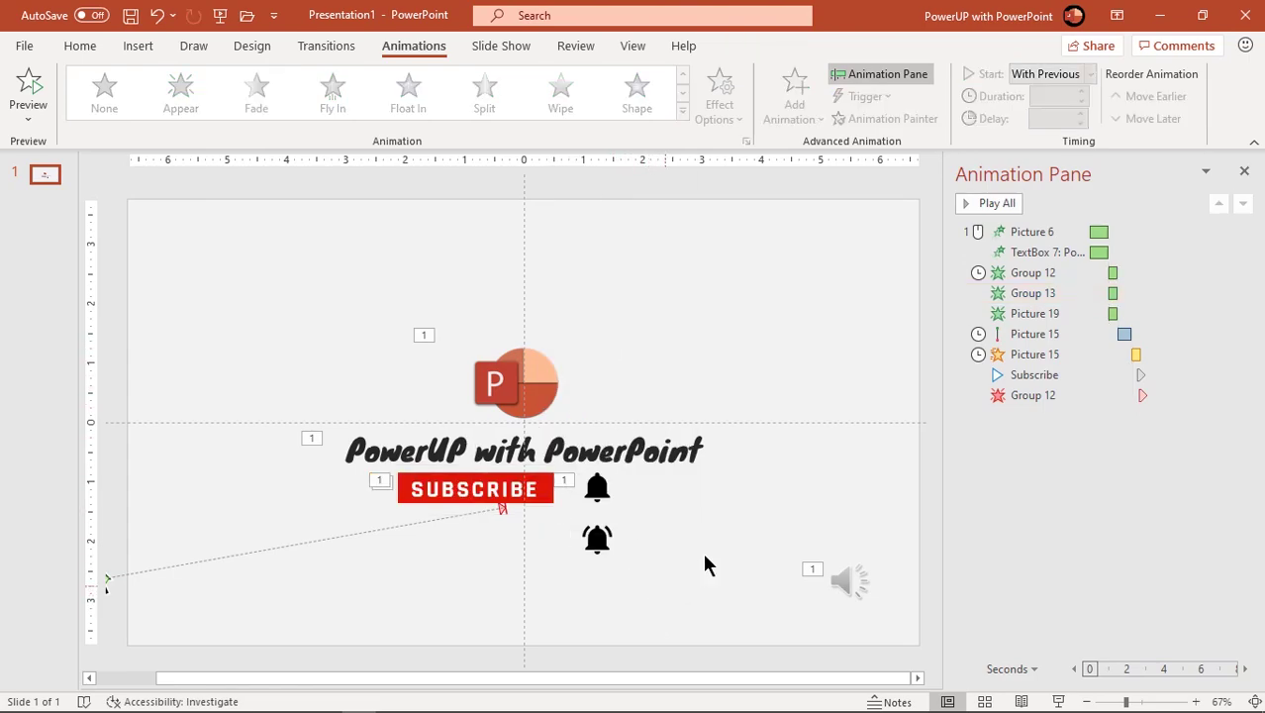
left_click(1012, 234)
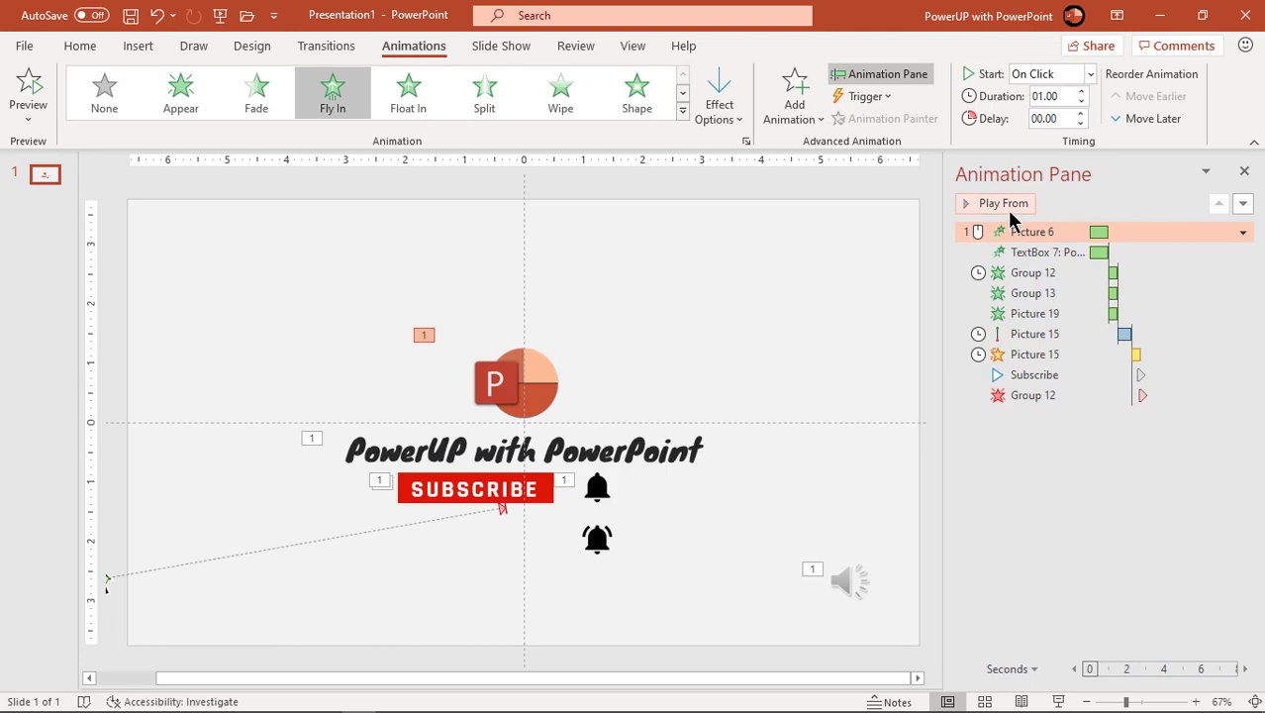
left_click(1009, 206)
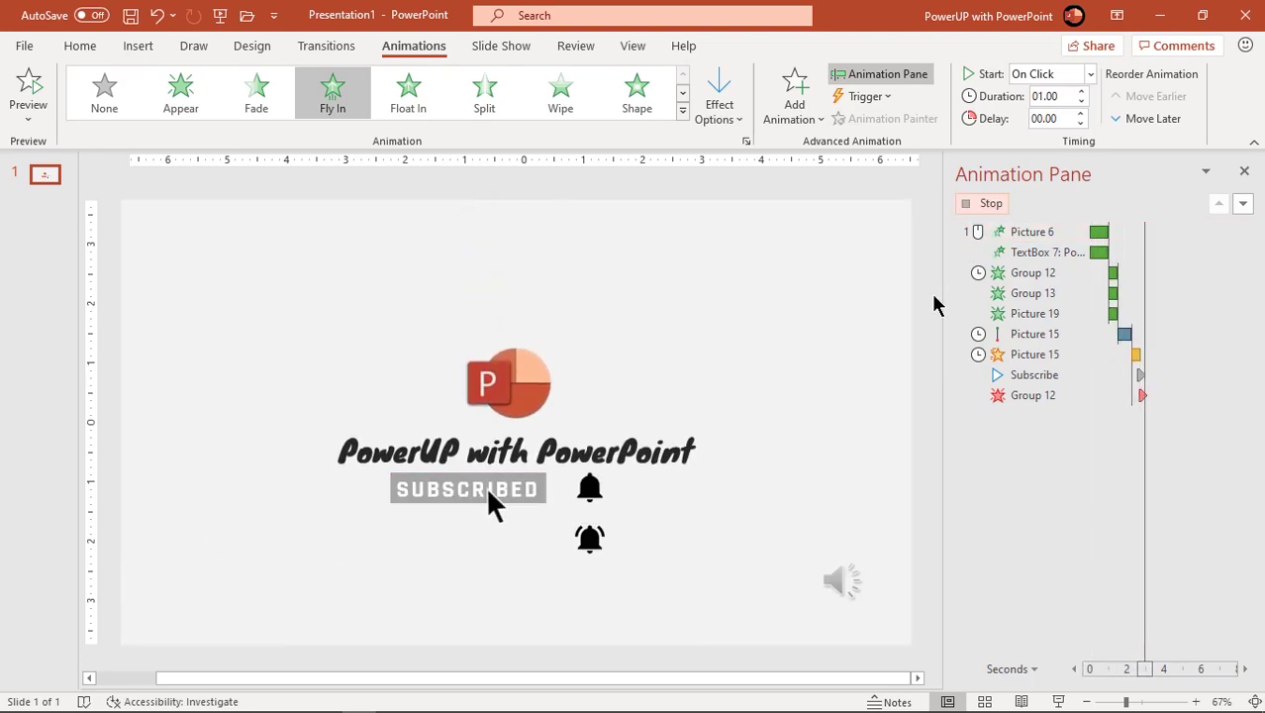
scroll(840, 386, "down", 2, "ctrl")
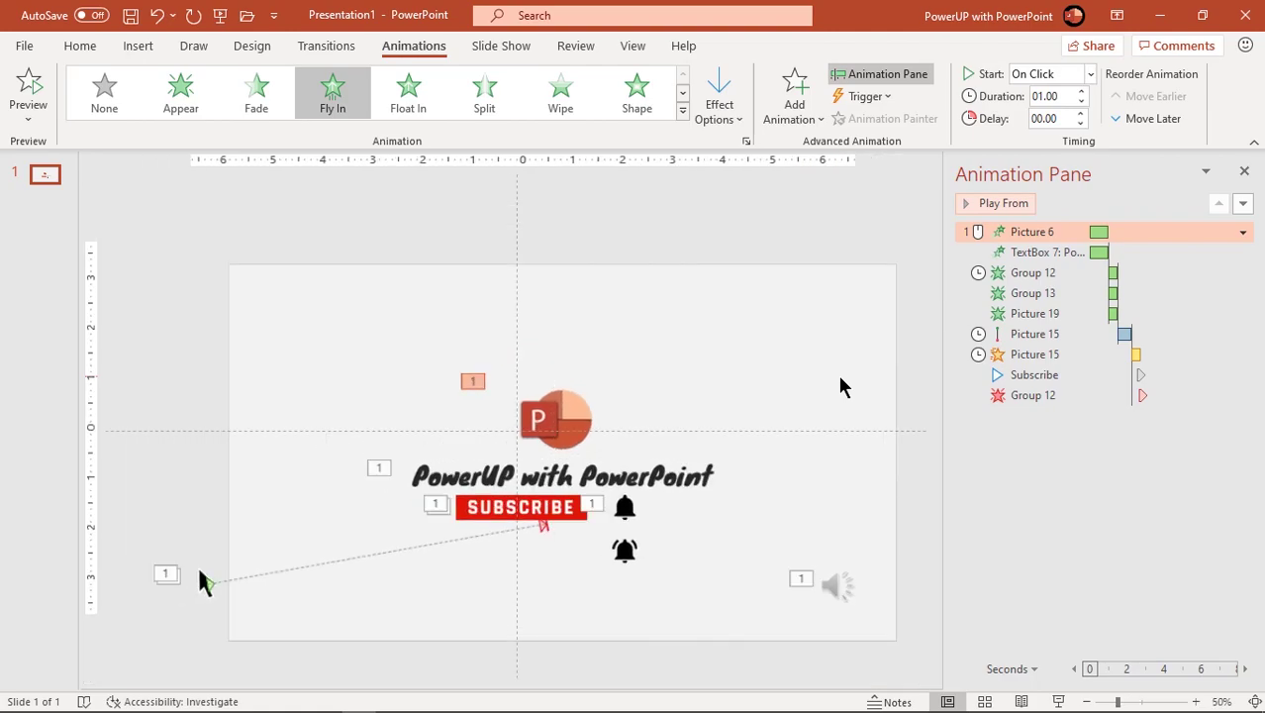
- Add a second Lines motion path to the cursor picture, Picture 15
left_click(1049, 334)
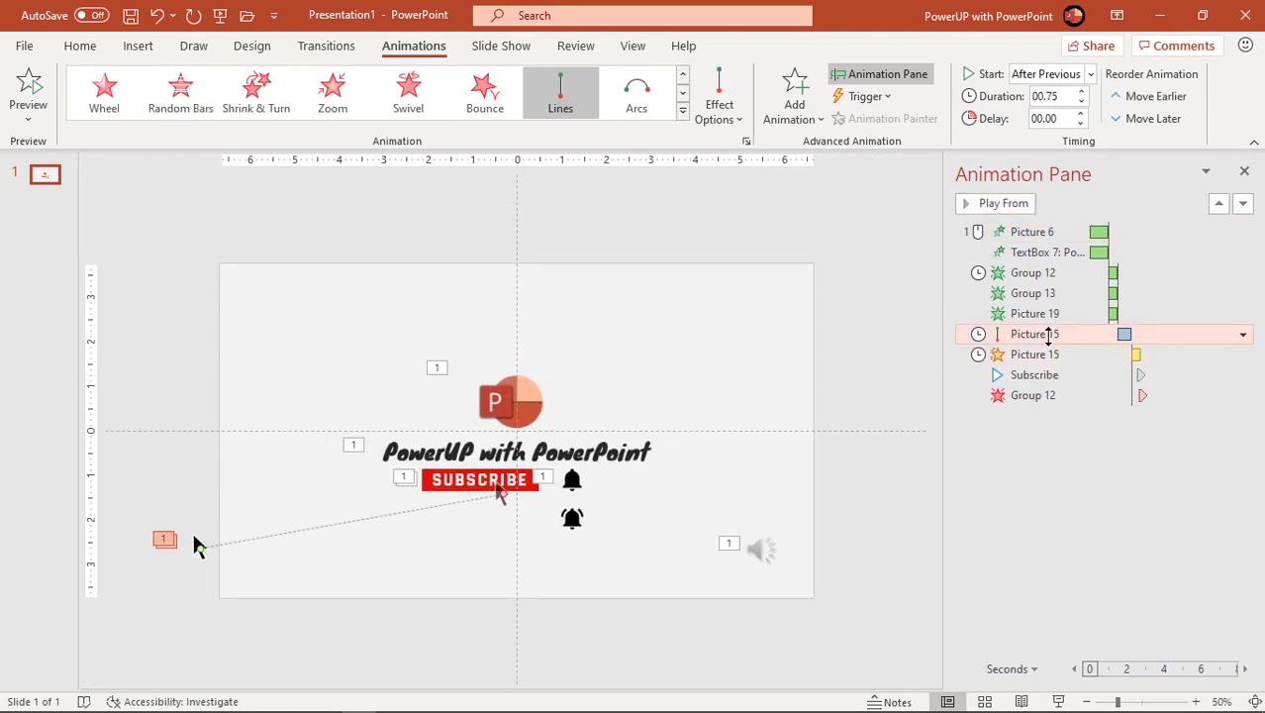
left_click(814, 129)
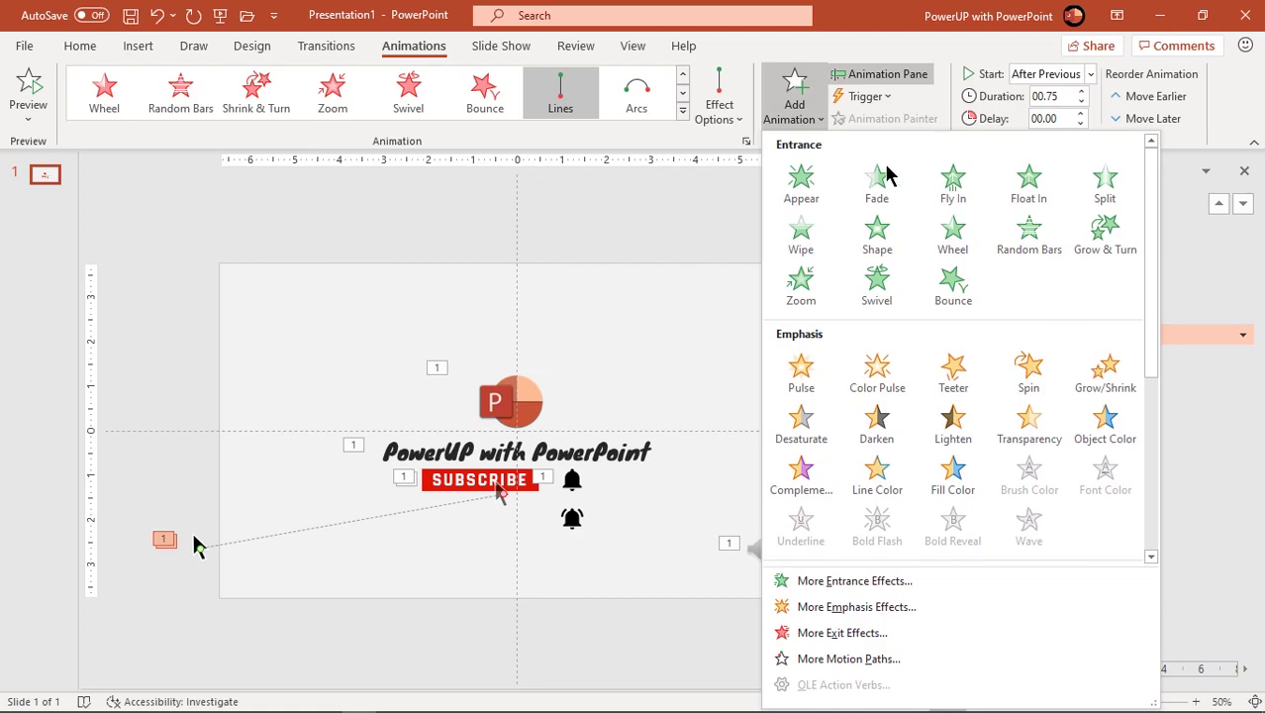
scroll(1158, 302, "down", 1)
left_click_drag(1159, 302, 1159, 416)
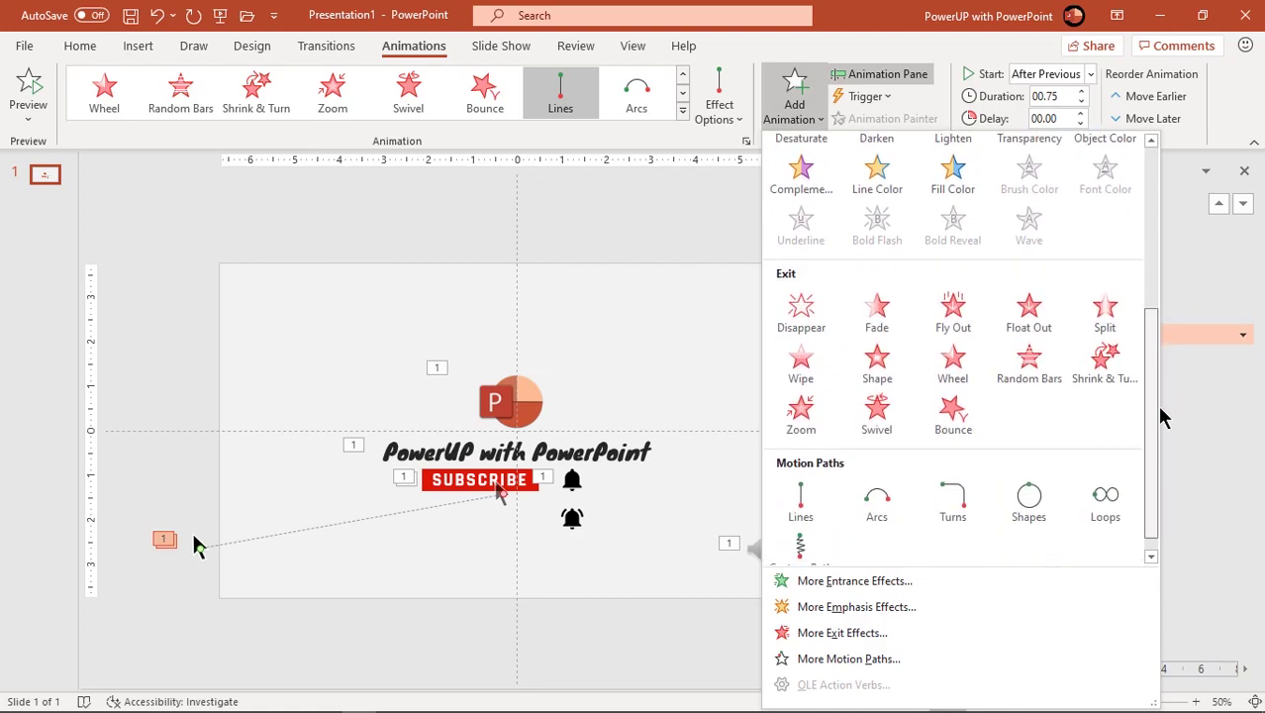
left_click(804, 500)
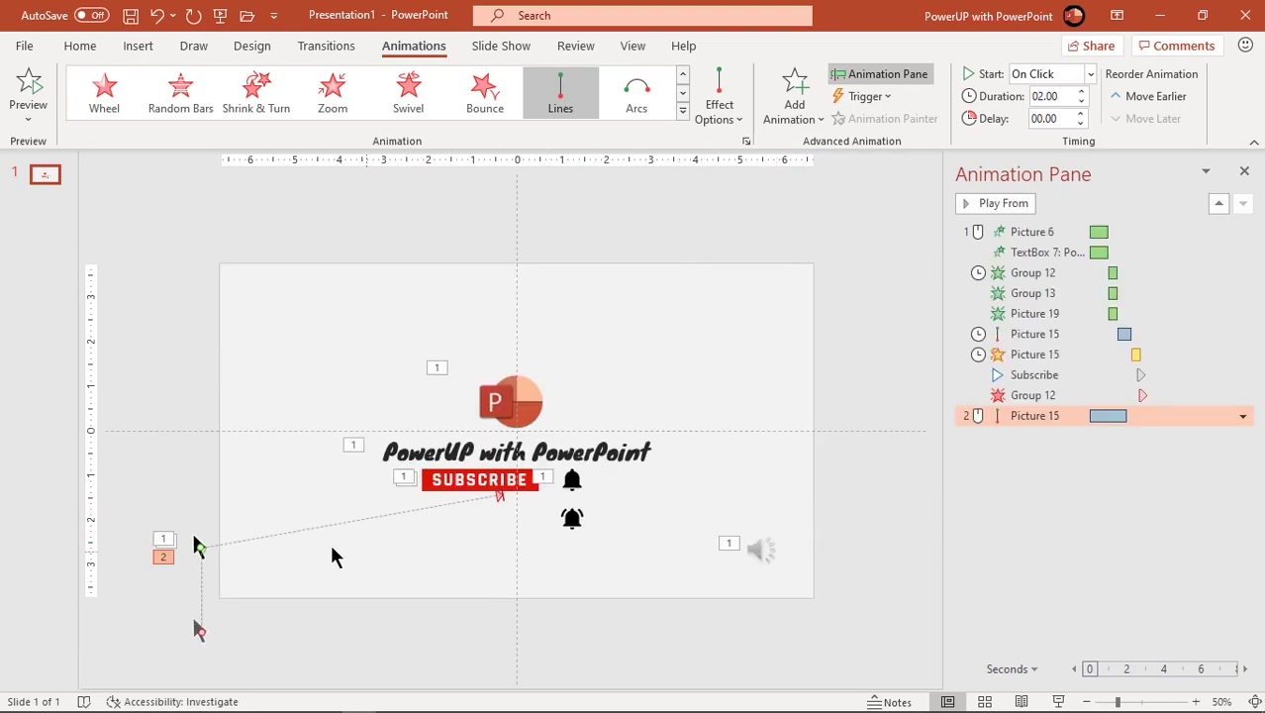
- Route the new path from the SUBSCRIBE button to the bell
left_click(200, 545)
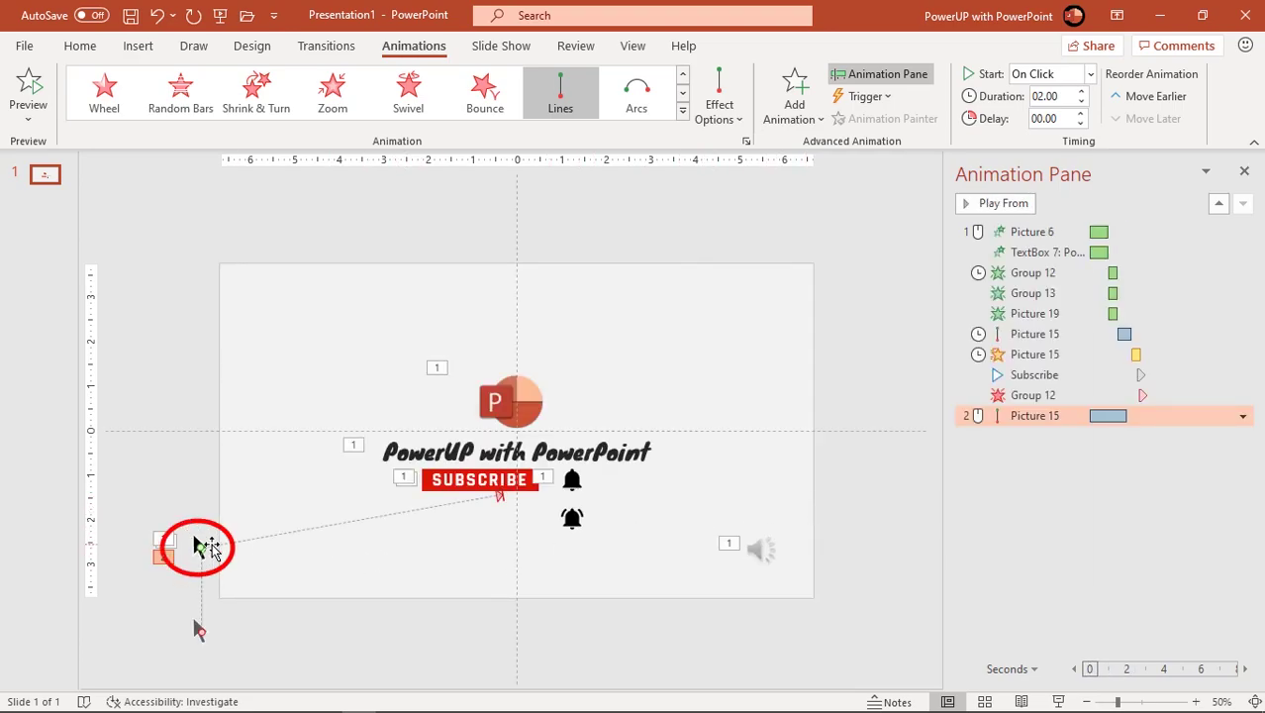
left_click_drag(196, 545, 503, 497)
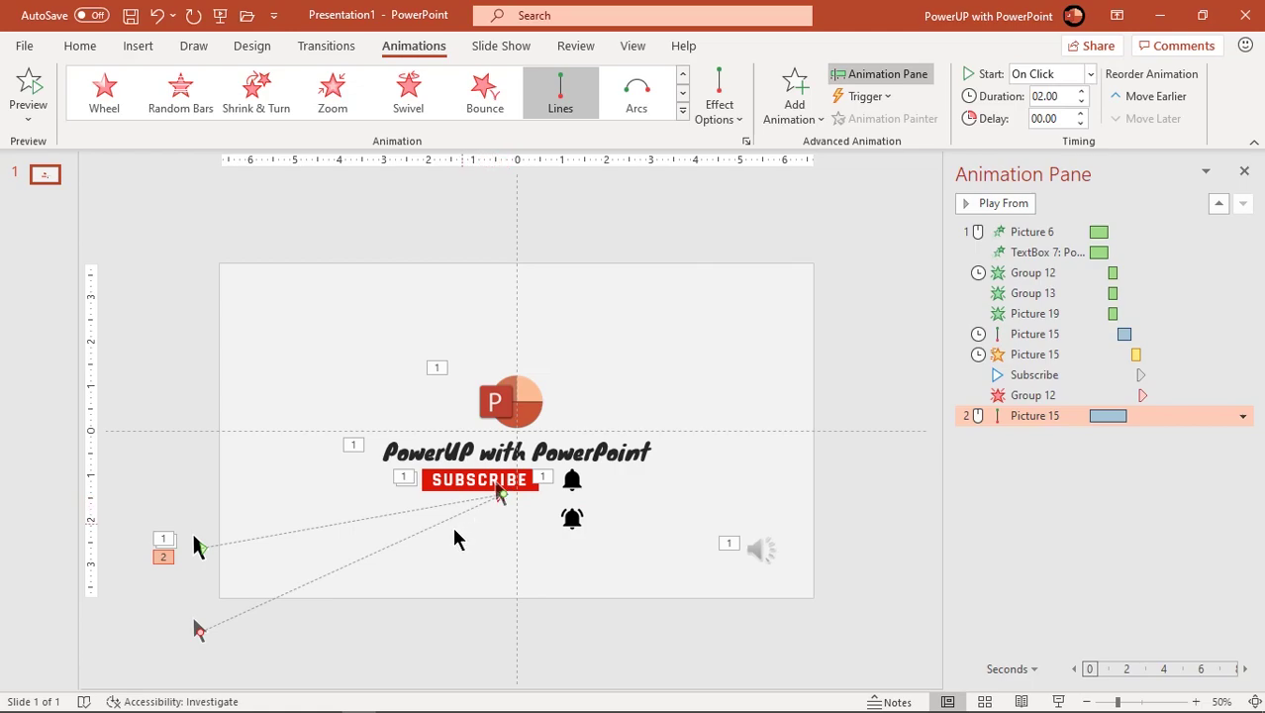
left_click(200, 631)
left_click_drag(200, 631, 574, 487)
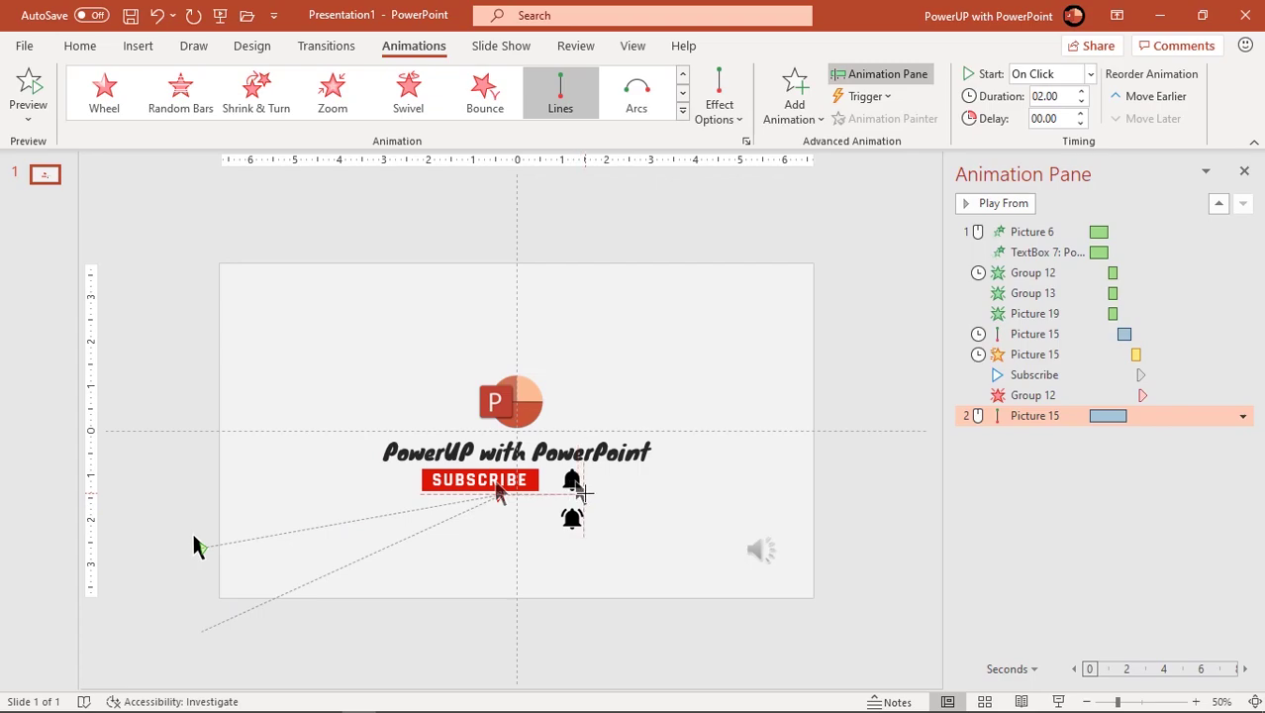
left_click_drag(195, 544, 195, 545)
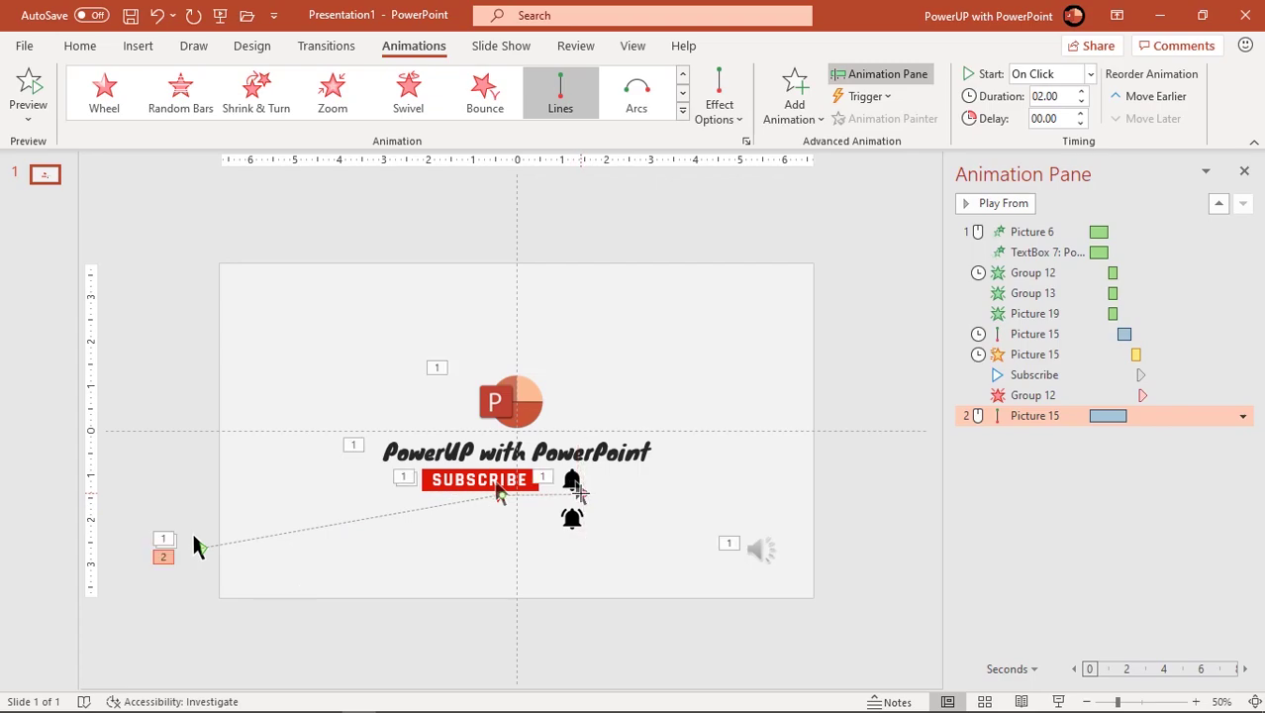
scroll(195, 545, "up", 5)
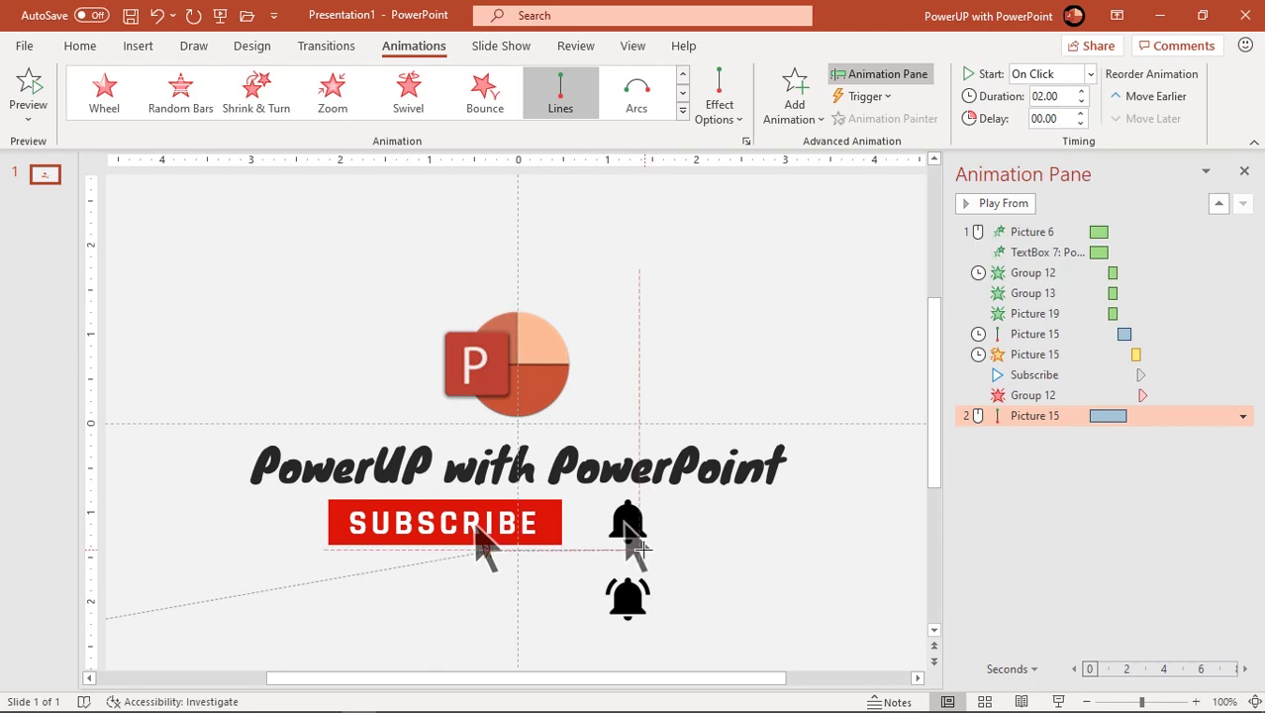
scroll(551, 558, "down", 4, "ctrl")
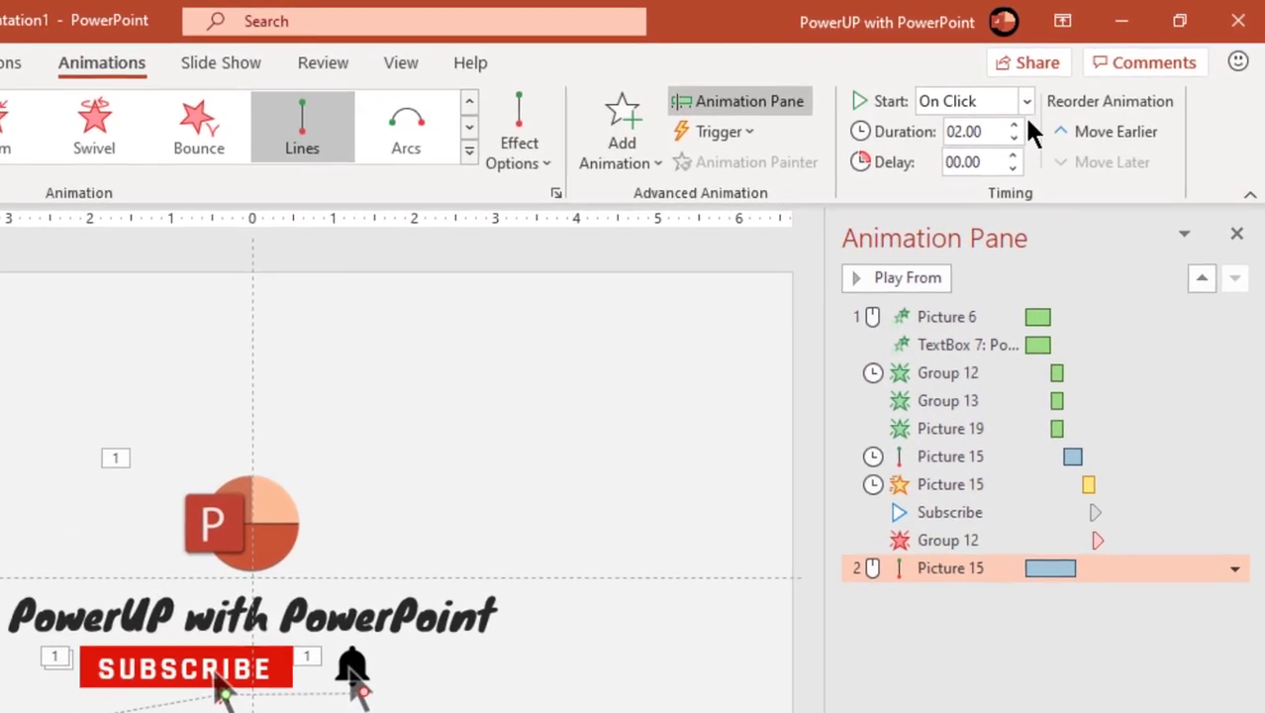
- Start the glide After Previous with a 0.50-second duration
left_click(1090, 74)
left_click(981, 192)
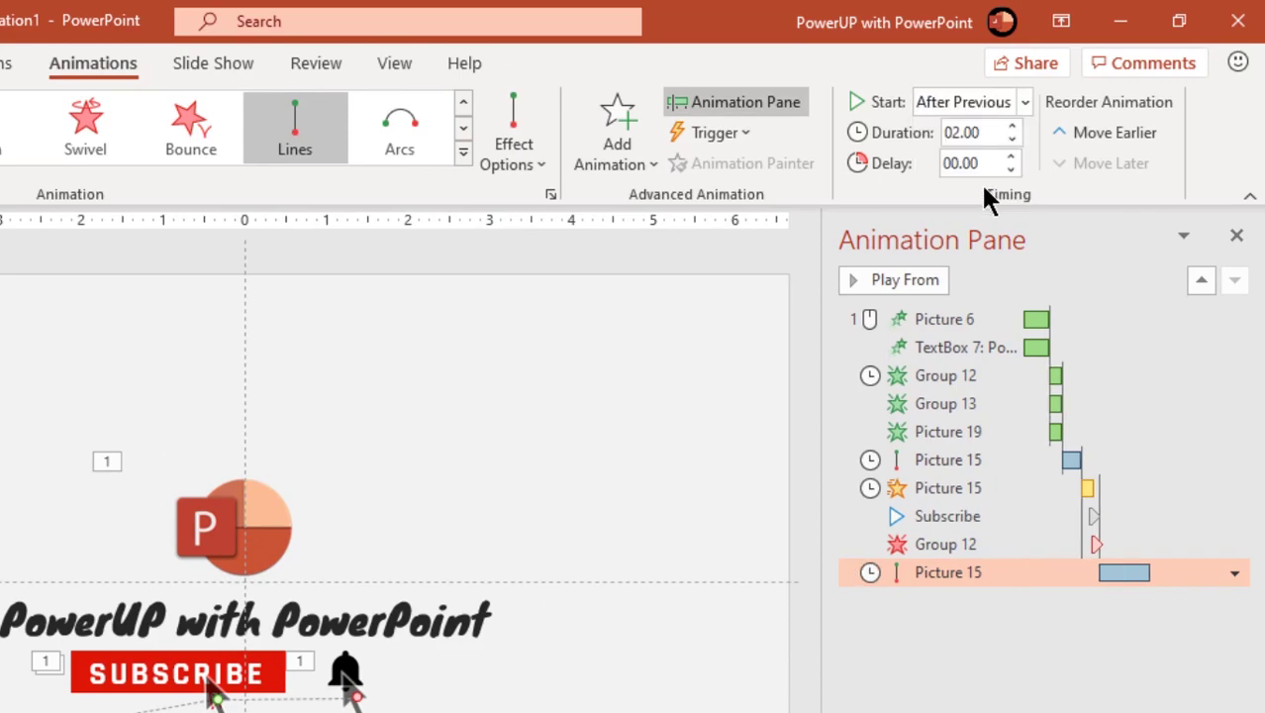
left_click(1012, 140)
left_click(1012, 140)
left_click(1012, 140)
left_click(1012, 140)
left_click(1012, 140)
left_click(1012, 140)
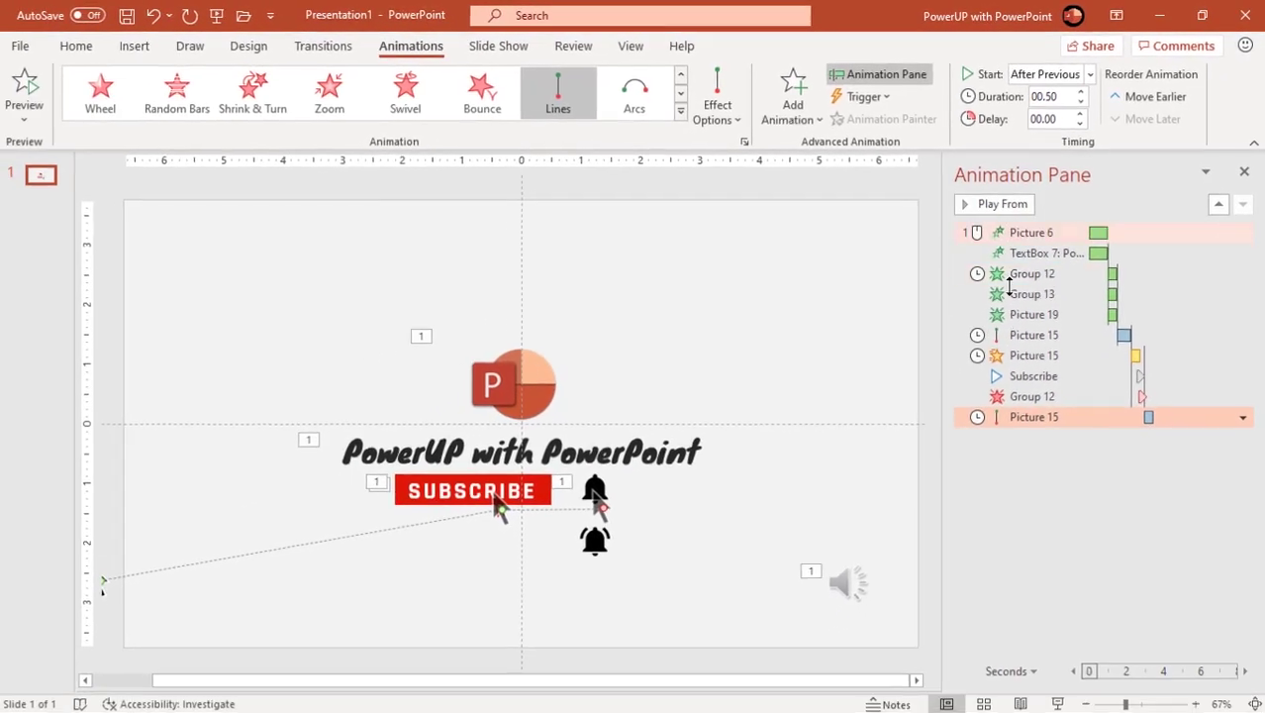